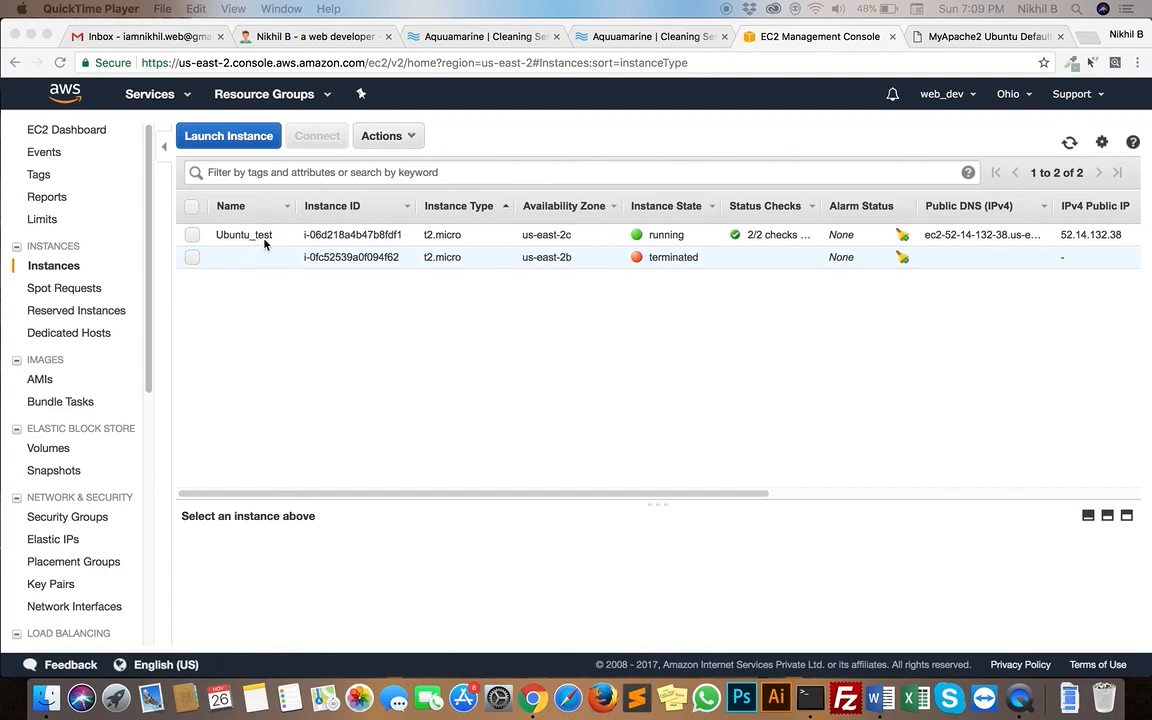
# Select the Ubuntu_test instance and review its details across the instance list columns
pyautogui.click(280, 241)
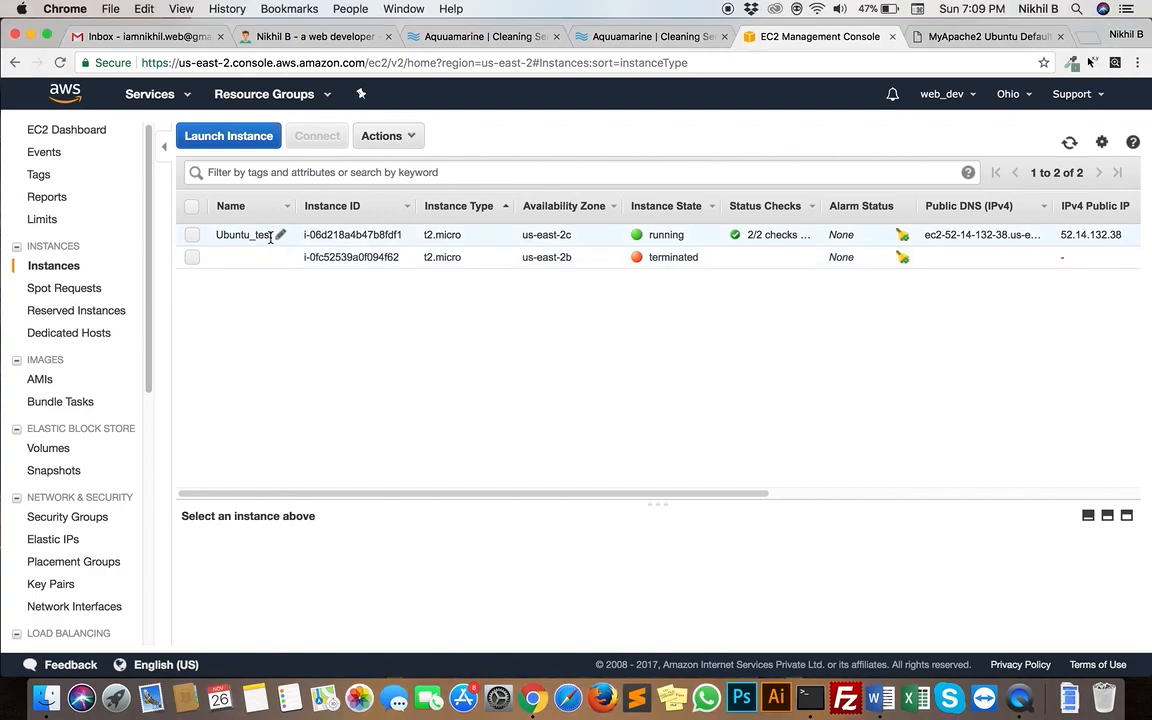
pyautogui.click(323, 237)
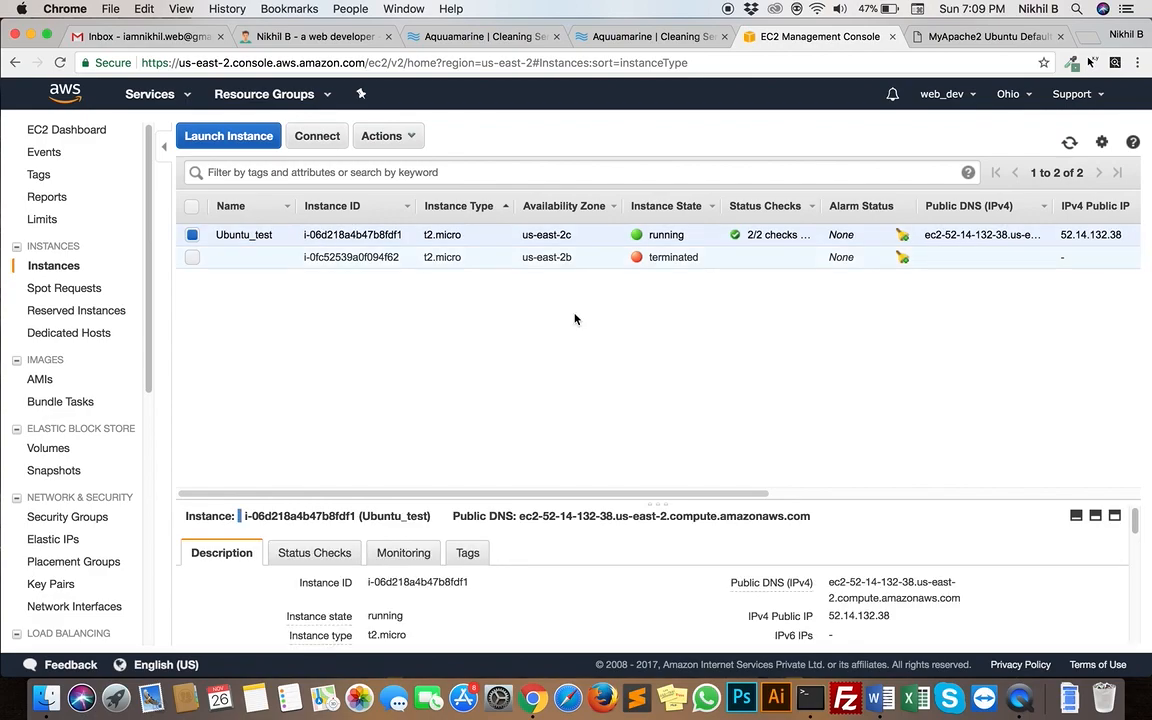
pyautogui.hscroll(10, 571, 319)
pyautogui.hscroll(5, 1066, 260)
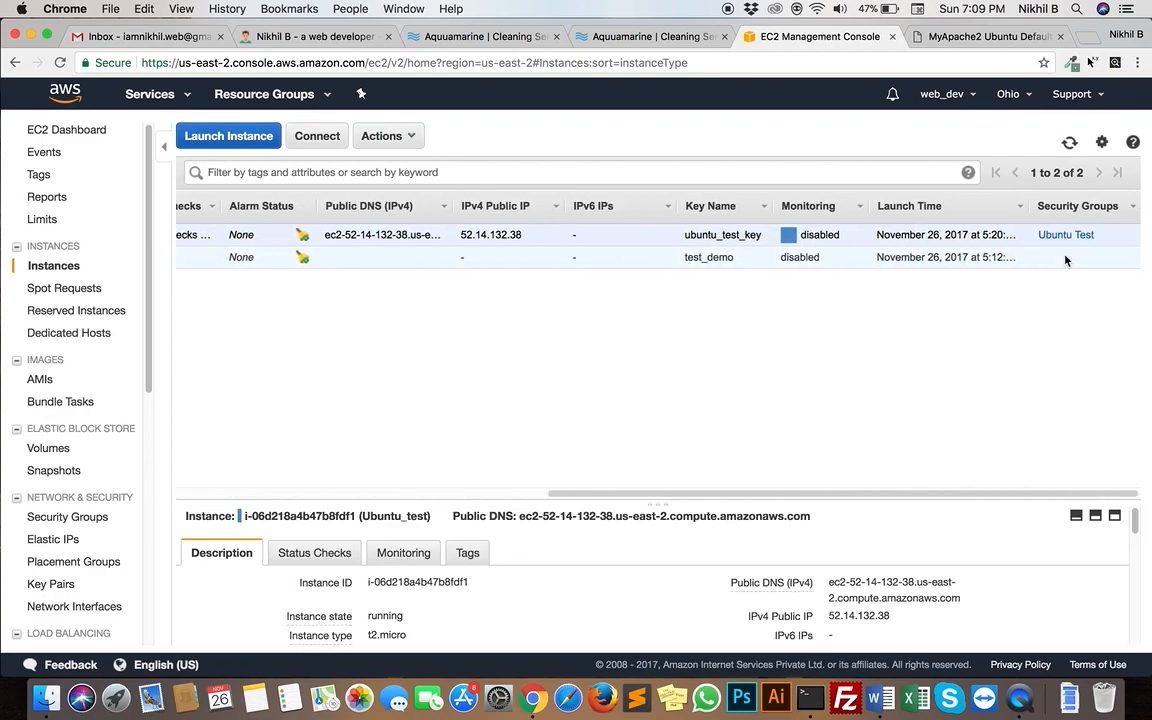
pyautogui.hscroll(-15, 753, 262)
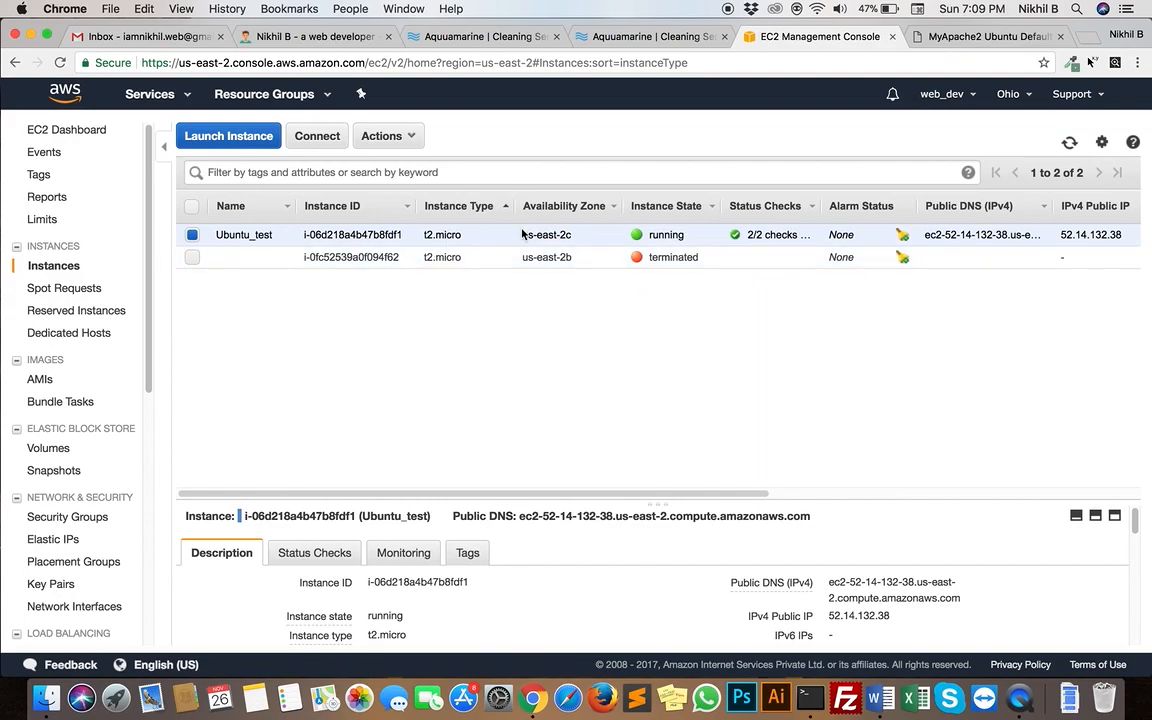
# Reload the Apache2 Ubuntu default page on the instance's public address and return to the EC2 instance list
pyautogui.click(968, 40)
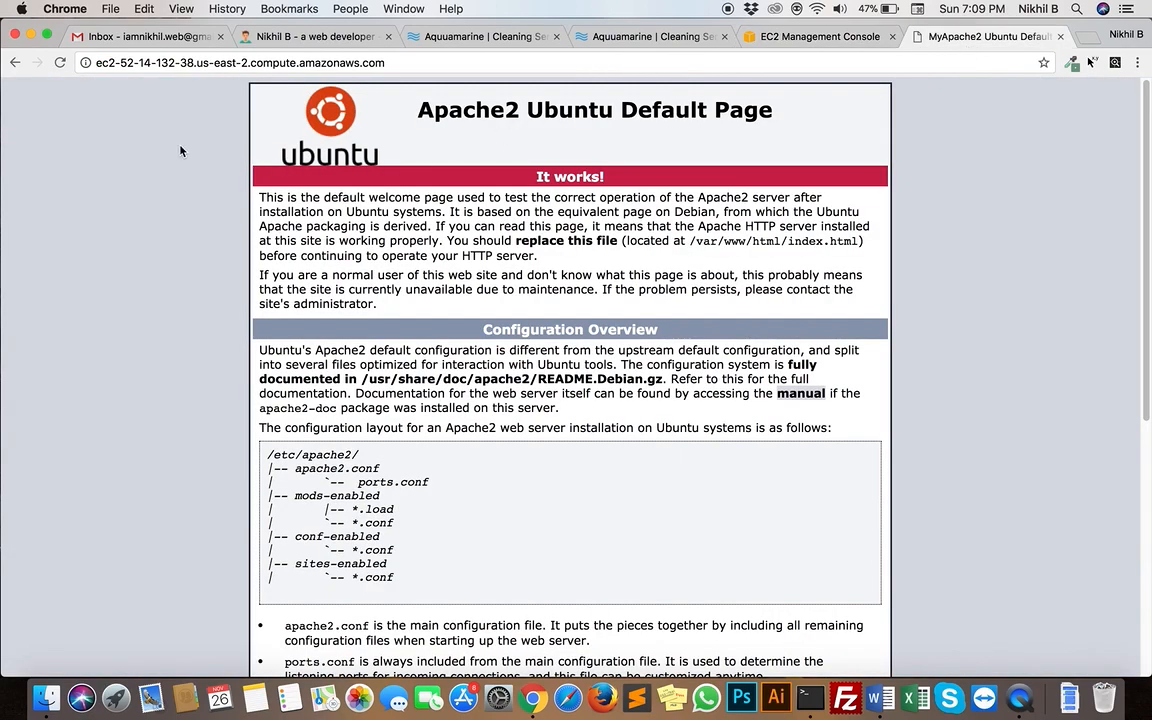
pyautogui.click(61, 64)
pyautogui.click(760, 37)
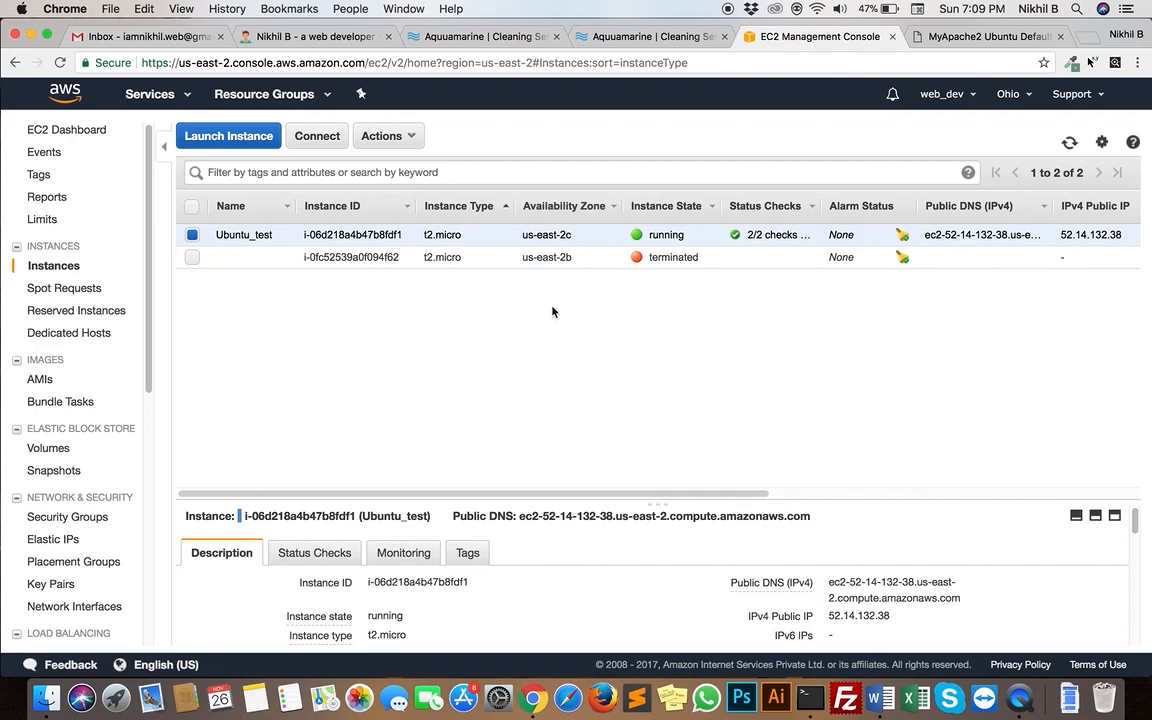
# Examine the live Aquuamarine website: the homepage headline, the testimonials and the Get Your Quote form with its extras
pyautogui.click(647, 40)
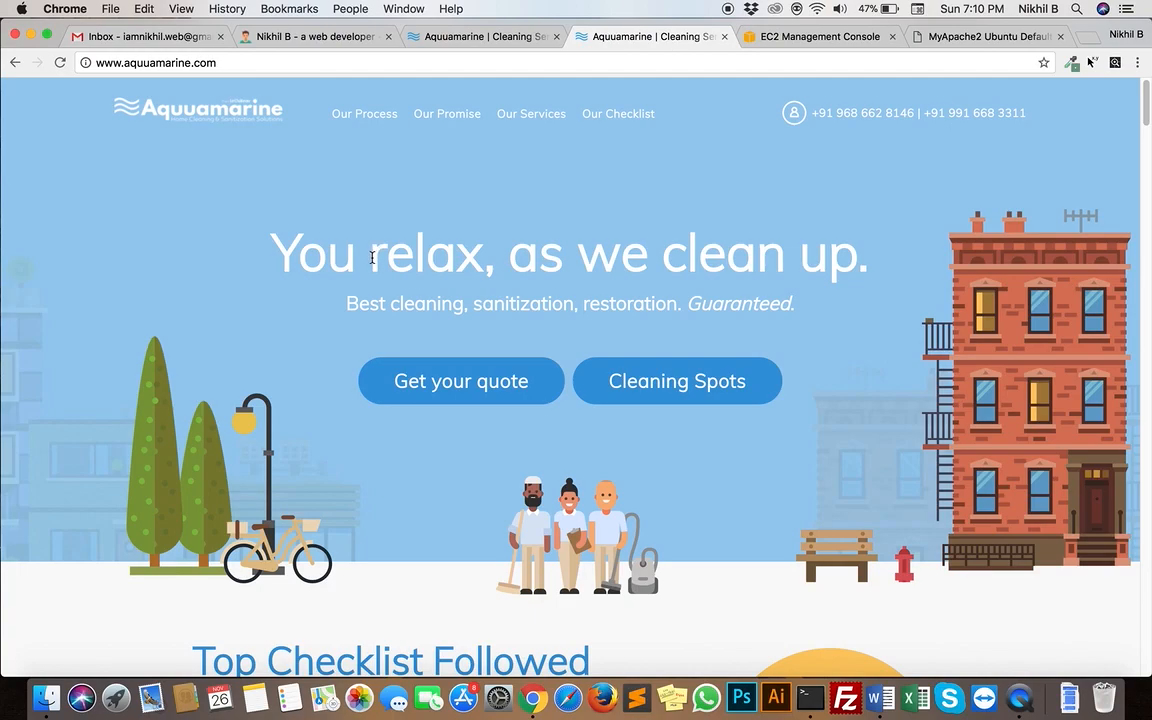
pyautogui.moveTo(252, 236); pyautogui.dragTo(791, 333)
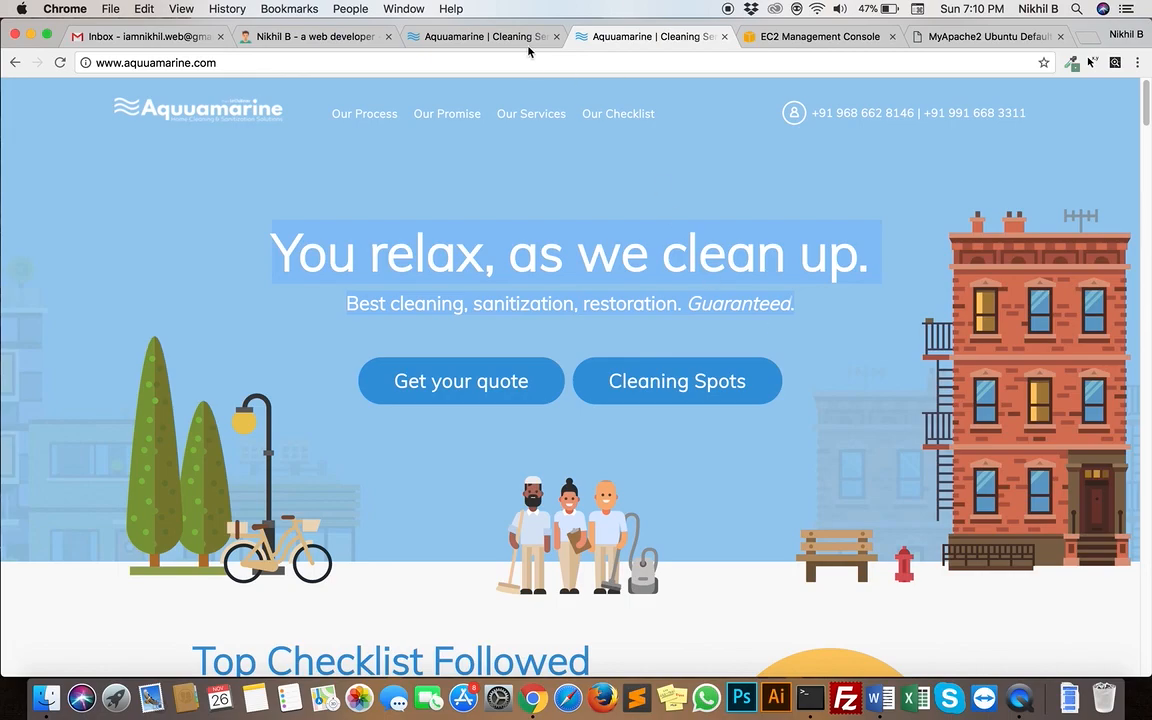
pyautogui.click(471, 36)
pyautogui.click(548, 220)
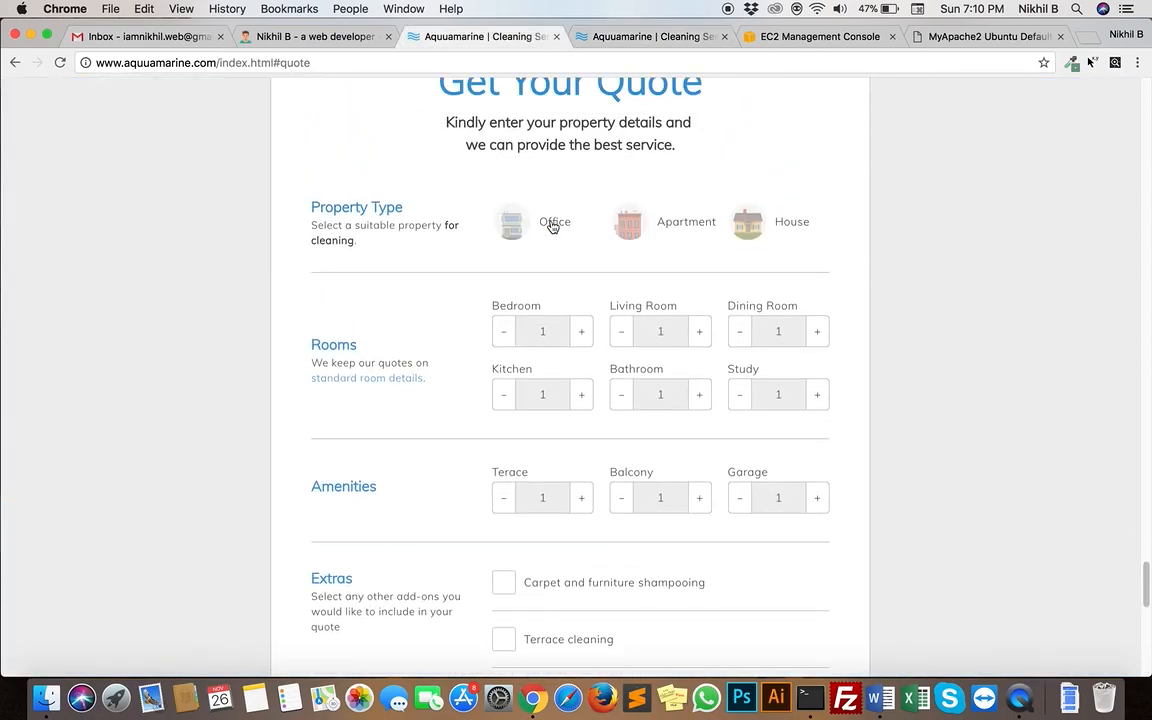
pyautogui.scroll(20, 552, 227)
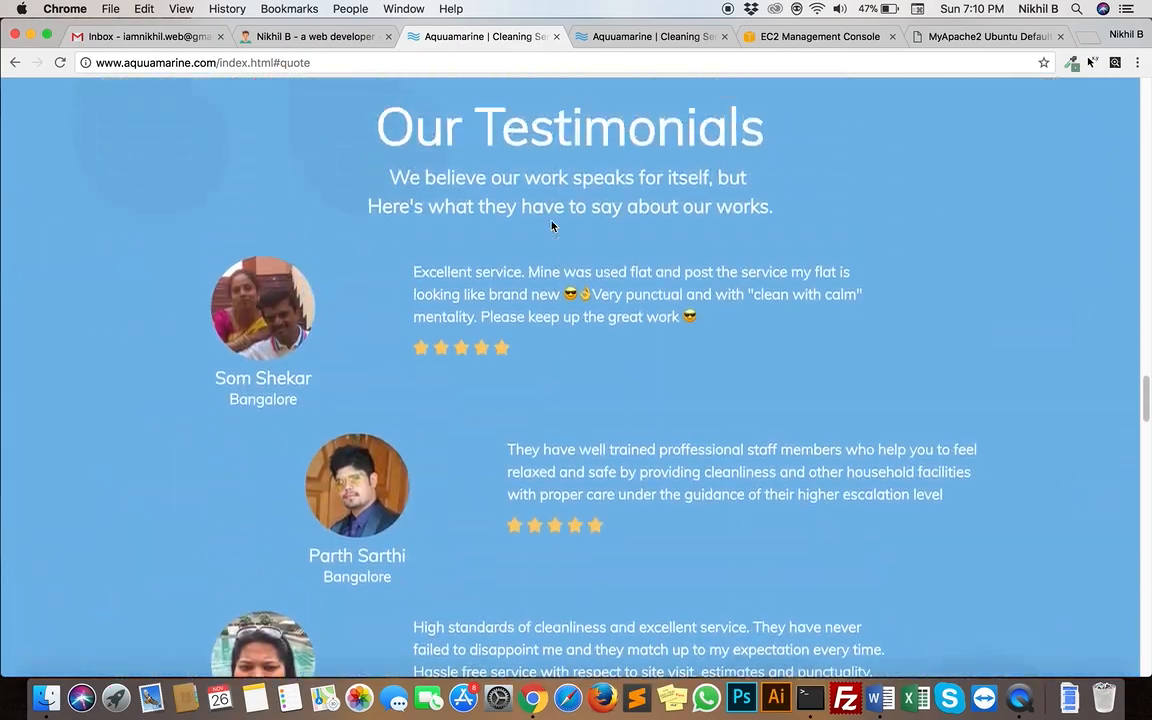
pyautogui.scroll(20, 551, 226)
pyautogui.scroll(-20, 551, 226)
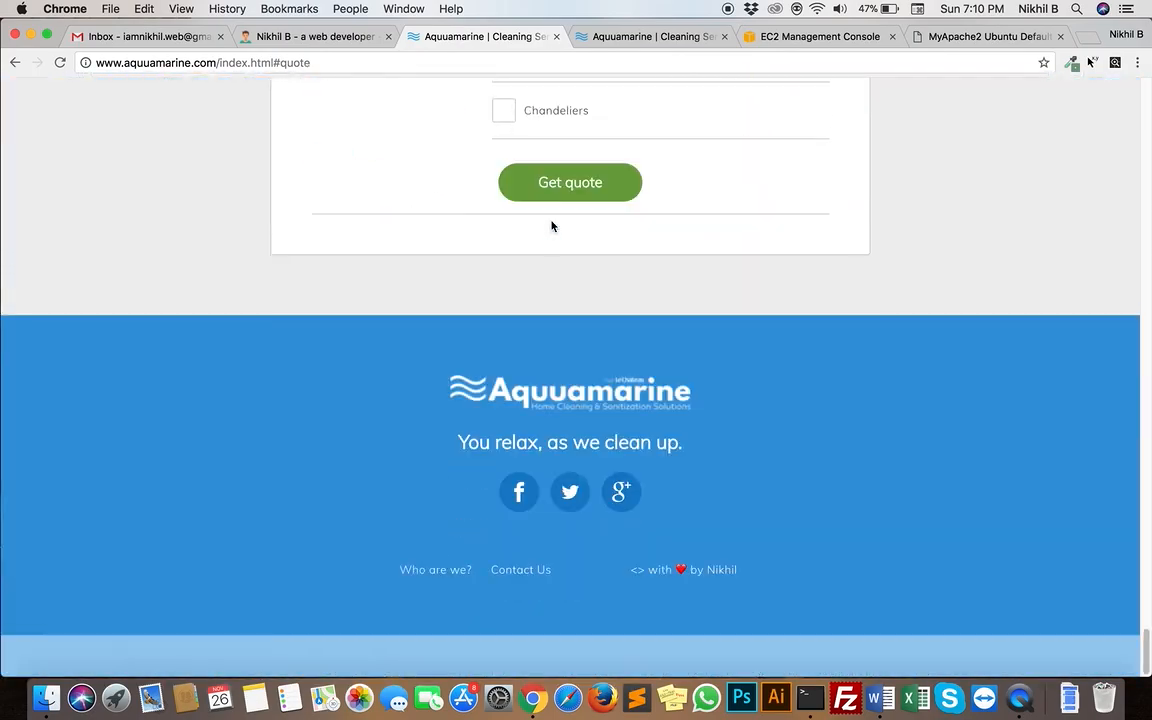
pyautogui.scroll(6, 551, 226)
pyautogui.scroll(-3, 551, 226)
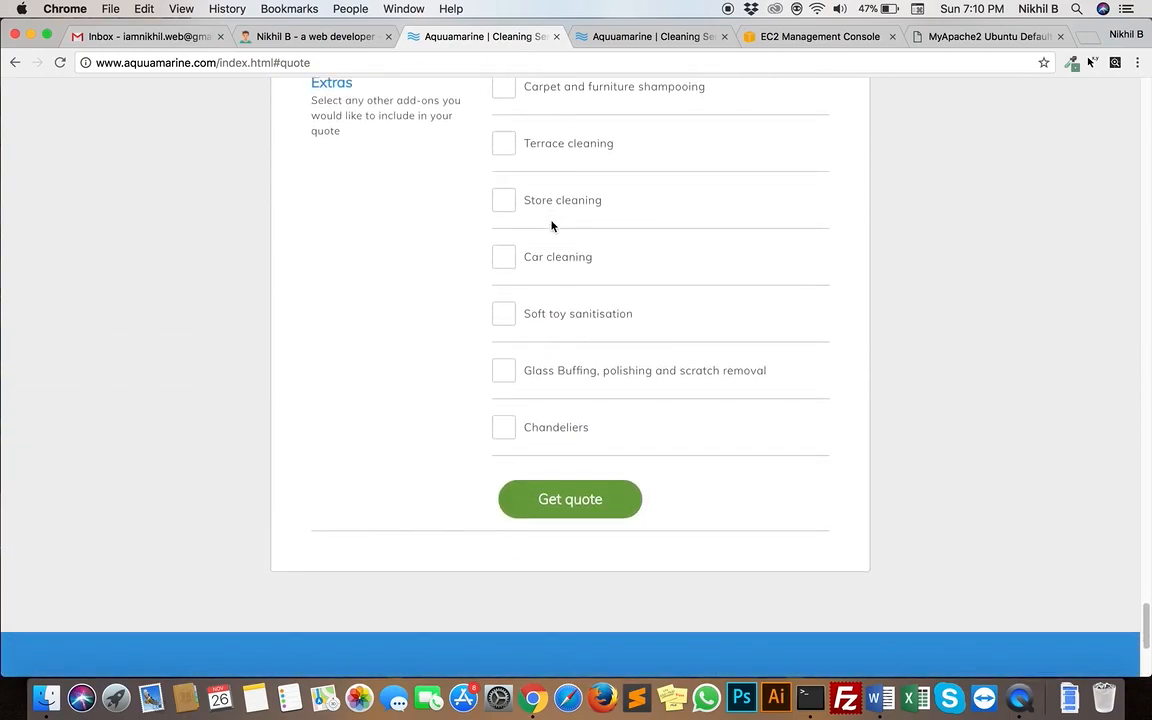
pyautogui.scroll(3, 509, 165)
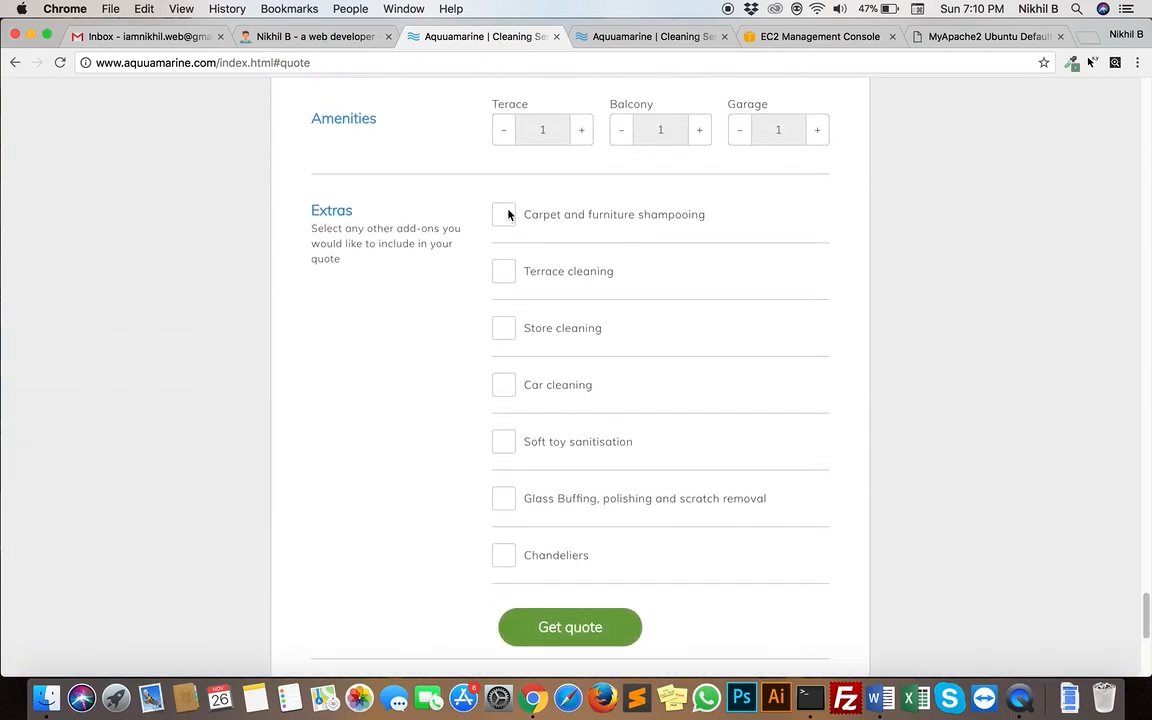
pyautogui.scroll(7, 508, 215)
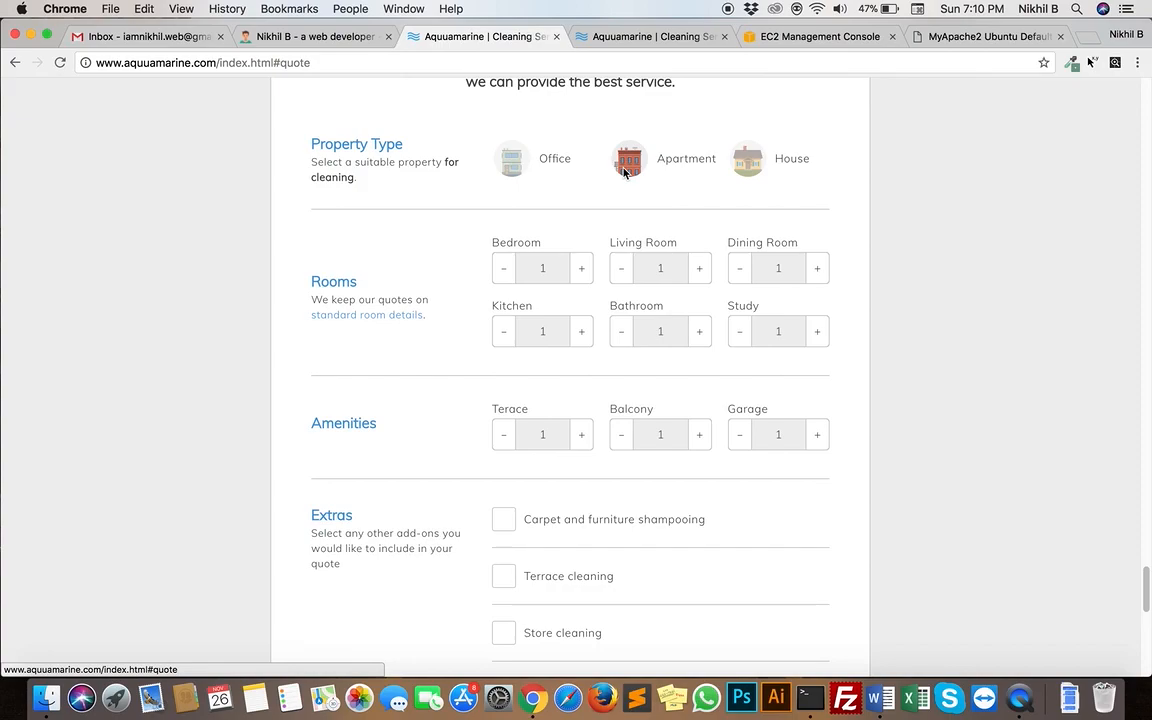
# Try the quote form with House as property type and Car cleaning as extra, then request the quote and dismiss the contact form
pyautogui.click(740, 162)
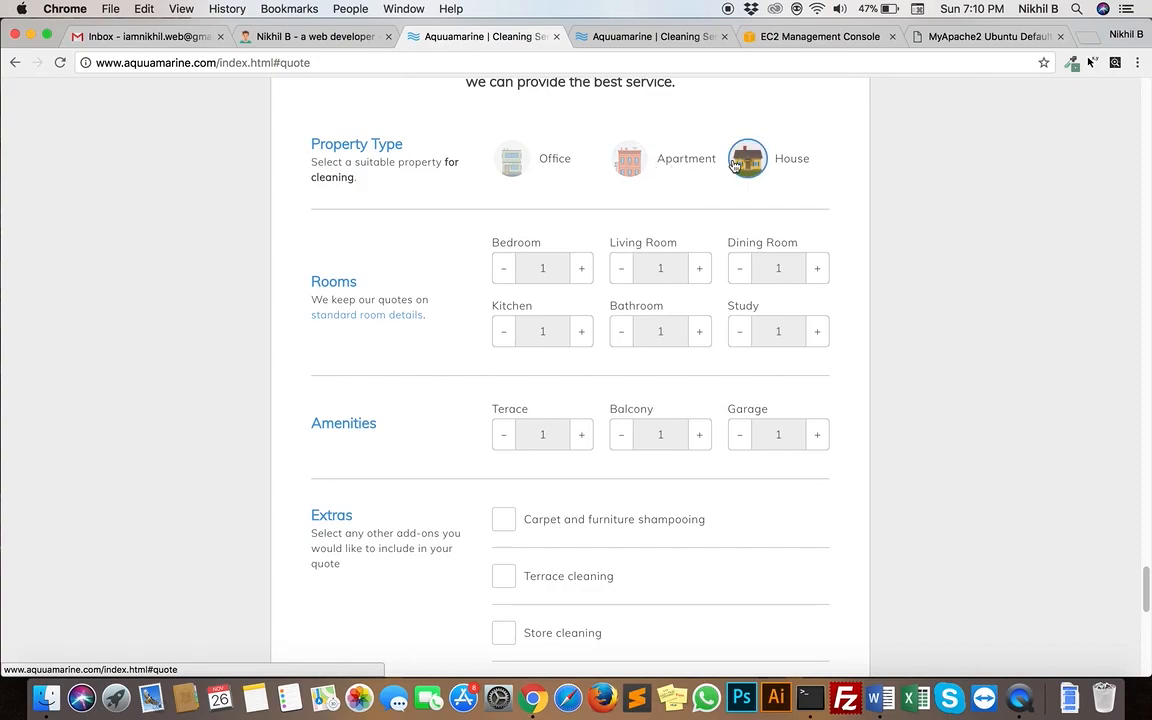
pyautogui.scroll(-8, 437, 507)
pyautogui.click(504, 336)
pyautogui.click(562, 572)
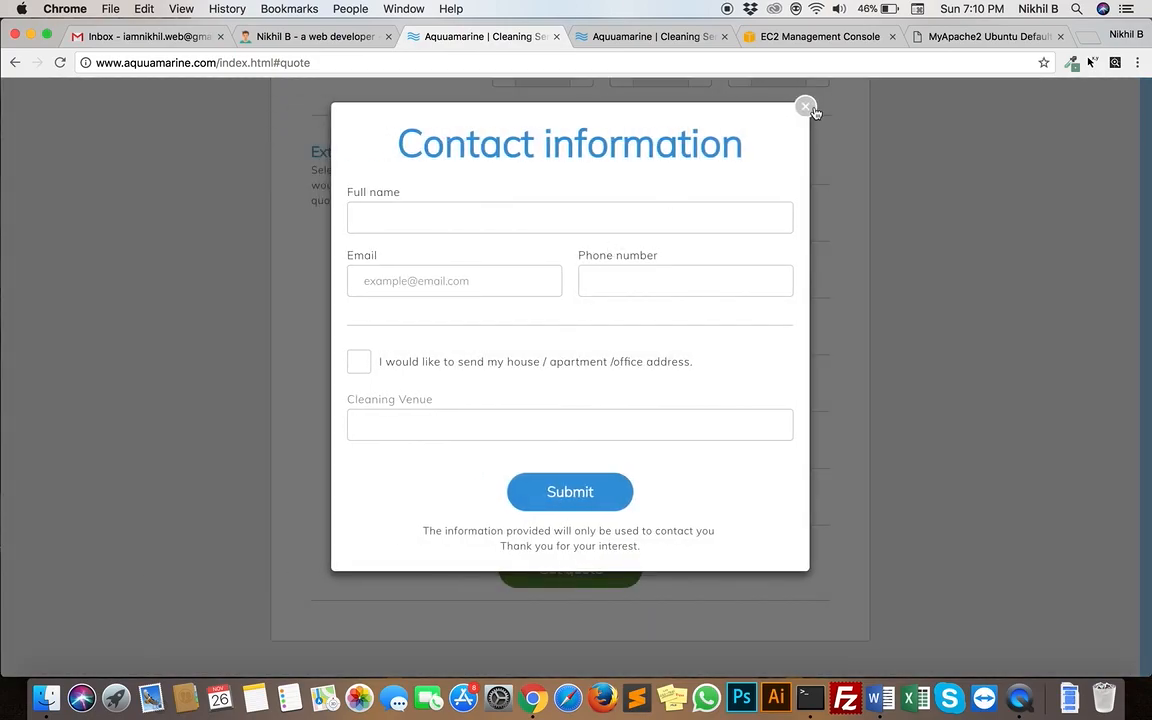
pyautogui.click(807, 107)
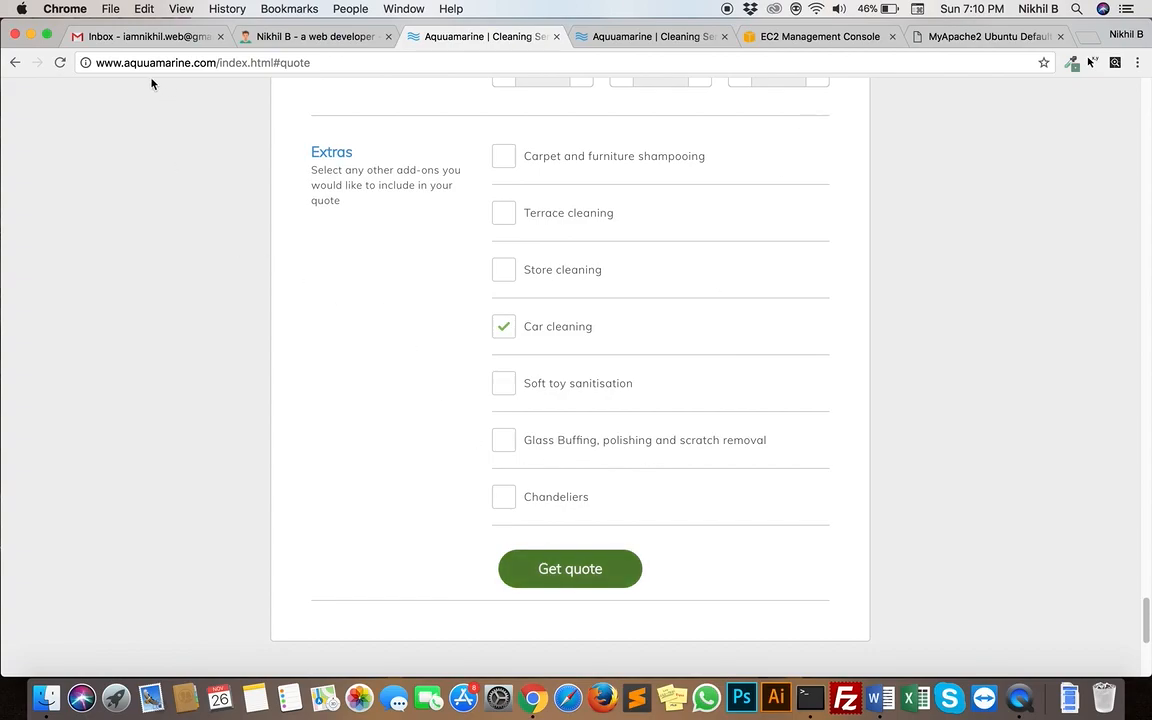
# Highlight the domain in the Aquuamarine page address and close both Aquuamarine website tabs
pyautogui.moveTo(92, 63); pyautogui.dragTo(198, 62)
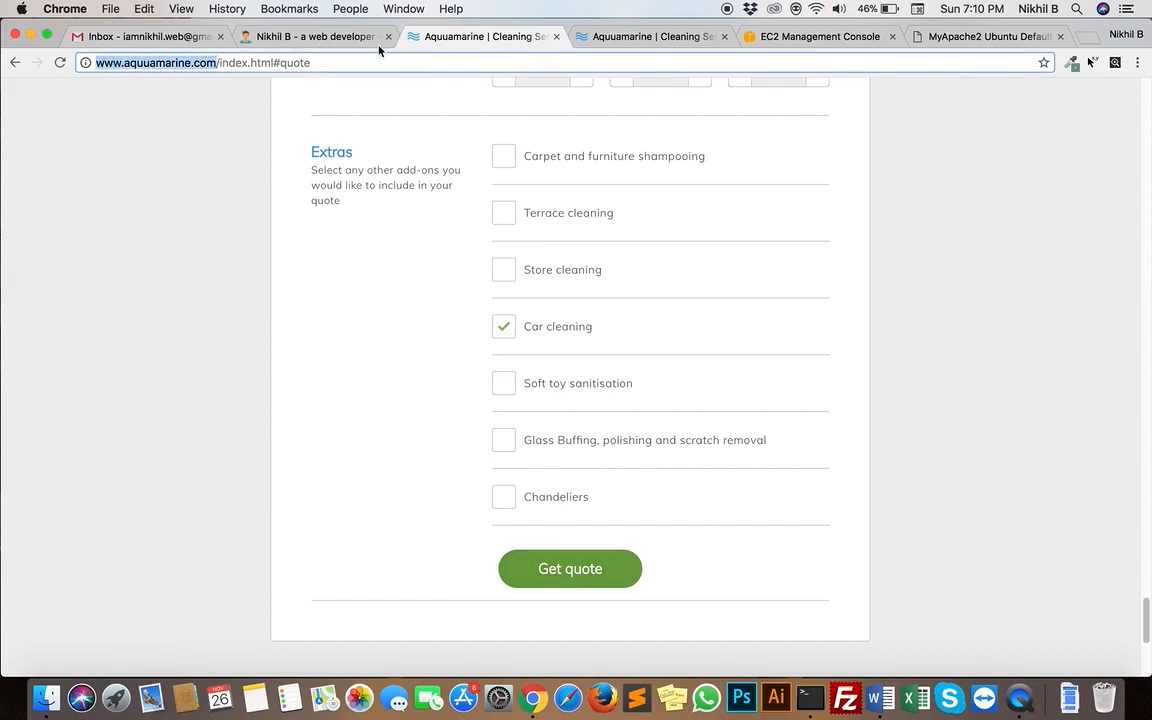
pyautogui.click(556, 36)
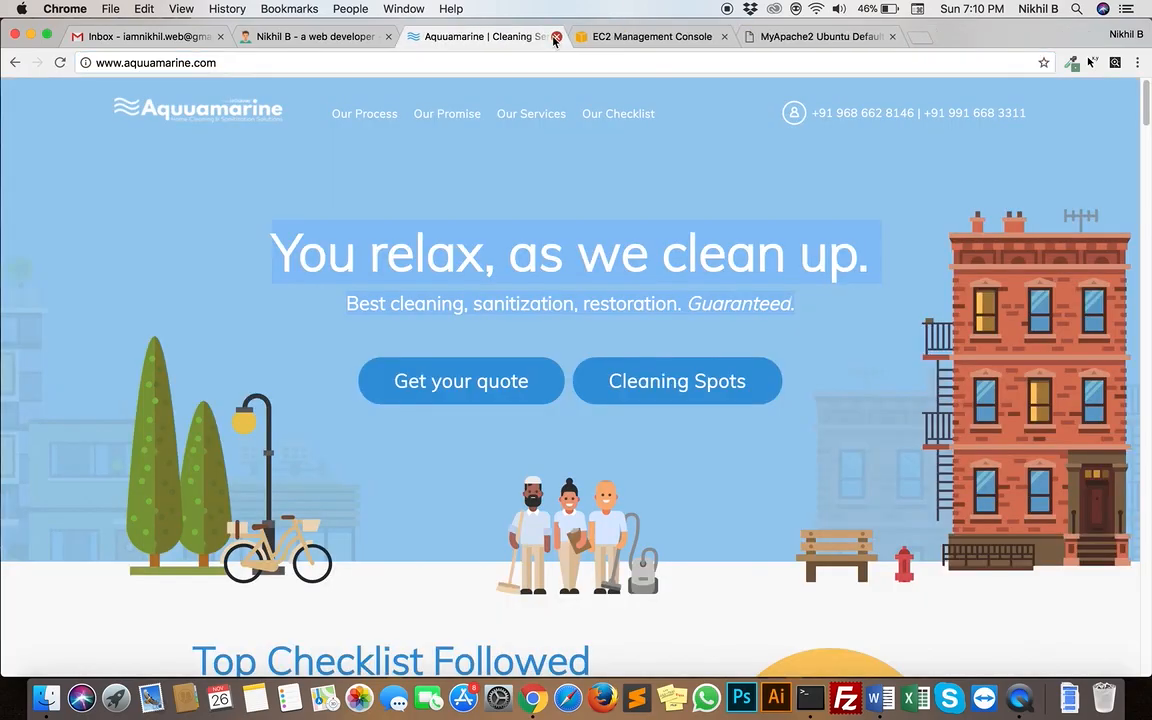
pyautogui.click(556, 36)
# Preview index.html from the Desktop's Aquuamarine folder in the browser, check its local file path and close the preview
pyautogui.hotkey('ctrl', 'Up')
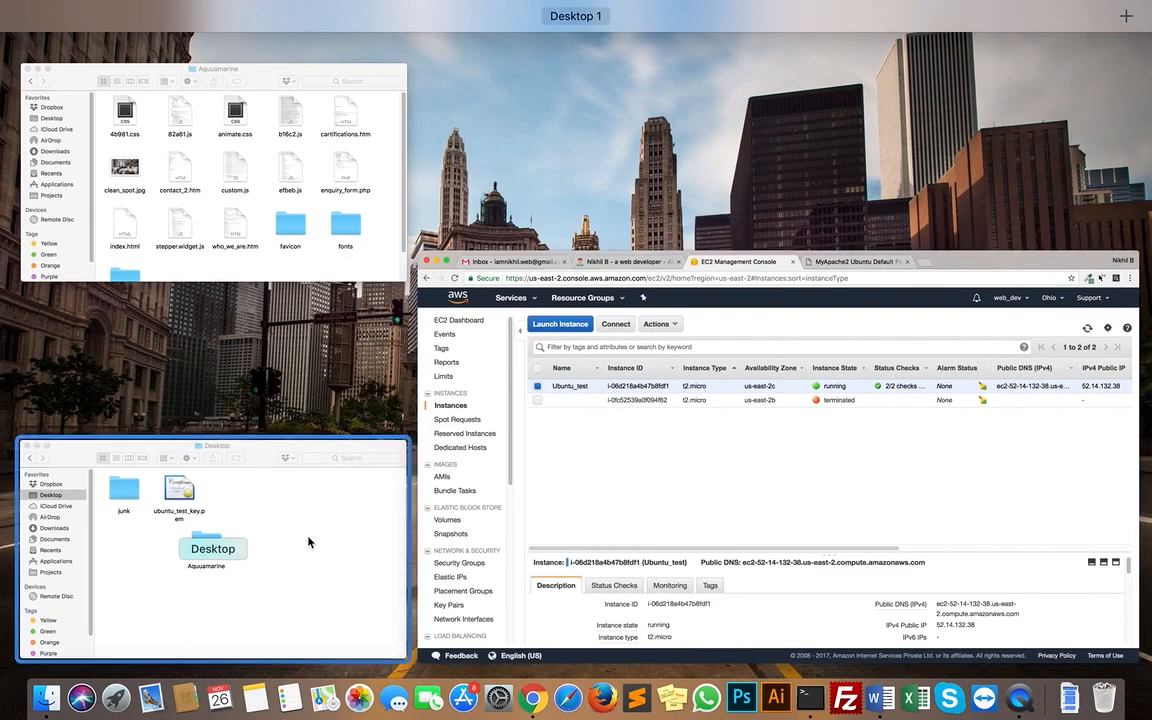
pyautogui.click(309, 540)
pyautogui.doubleClick(488, 440)
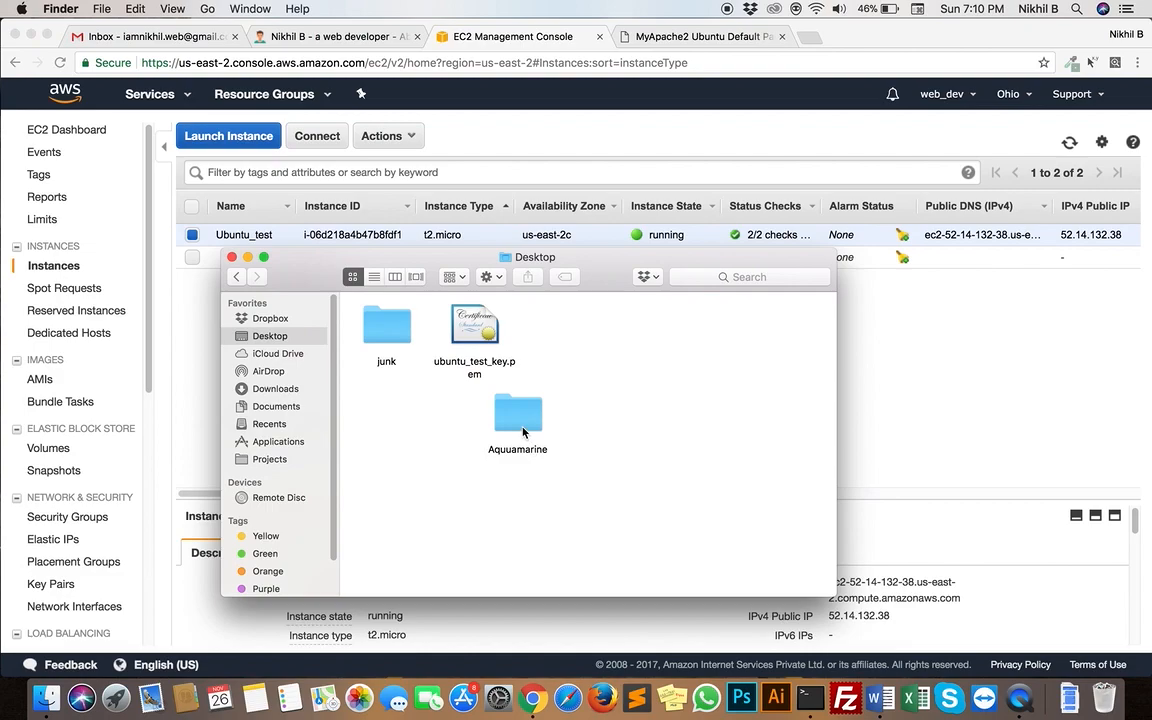
pyautogui.scroll(-3, 617, 506)
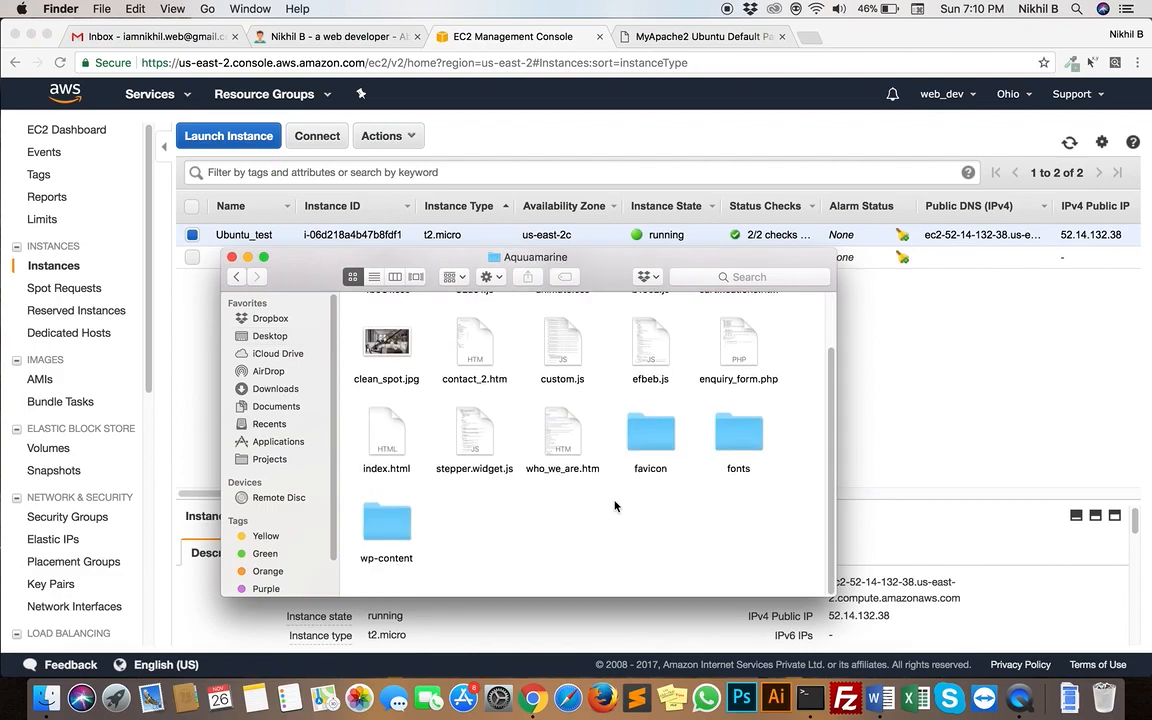
pyautogui.doubleClick(377, 451)
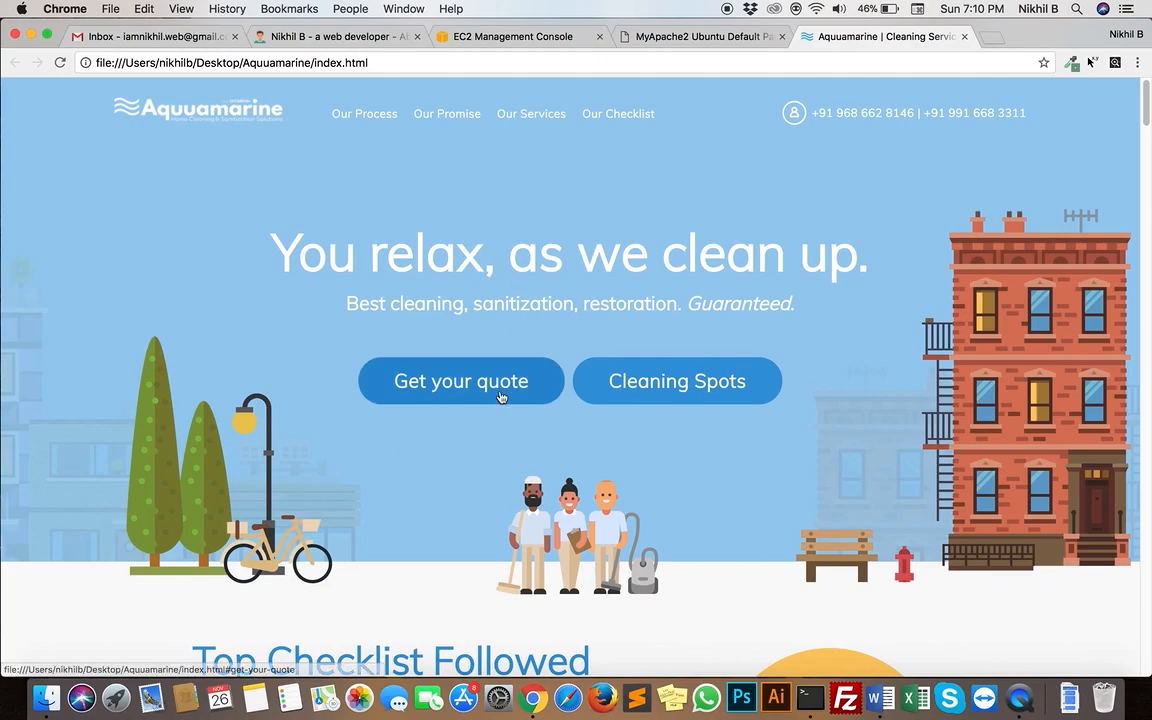
pyautogui.click(440, 64)
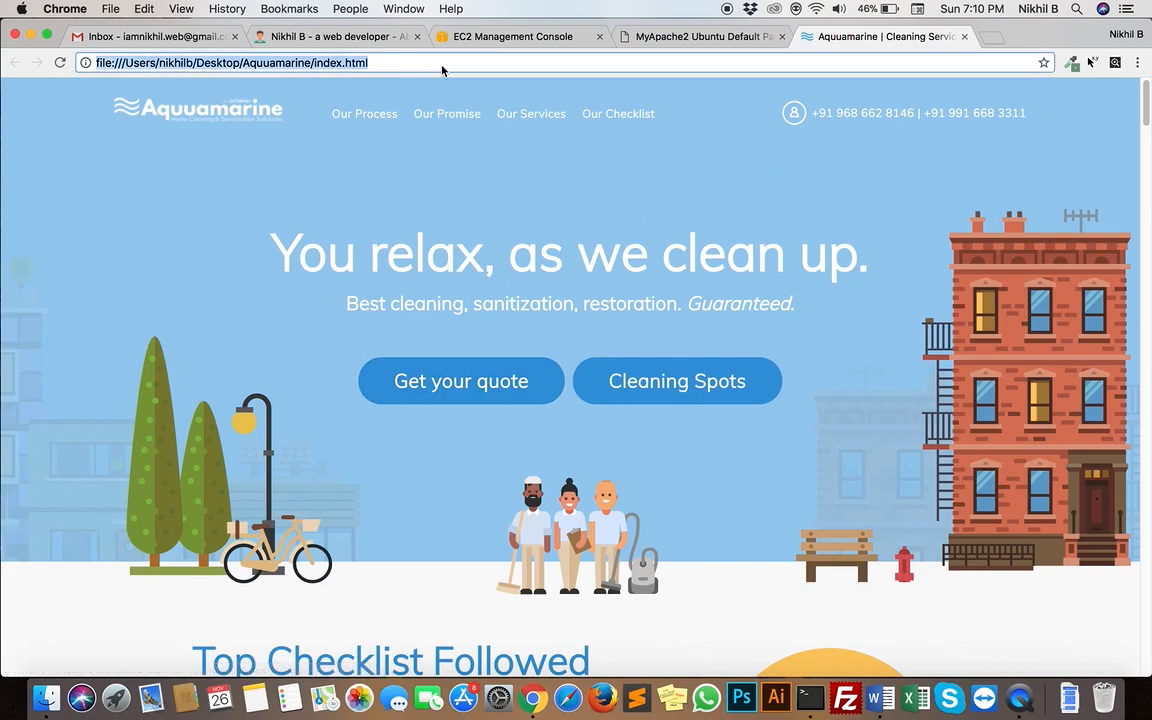
pyautogui.click(964, 36)
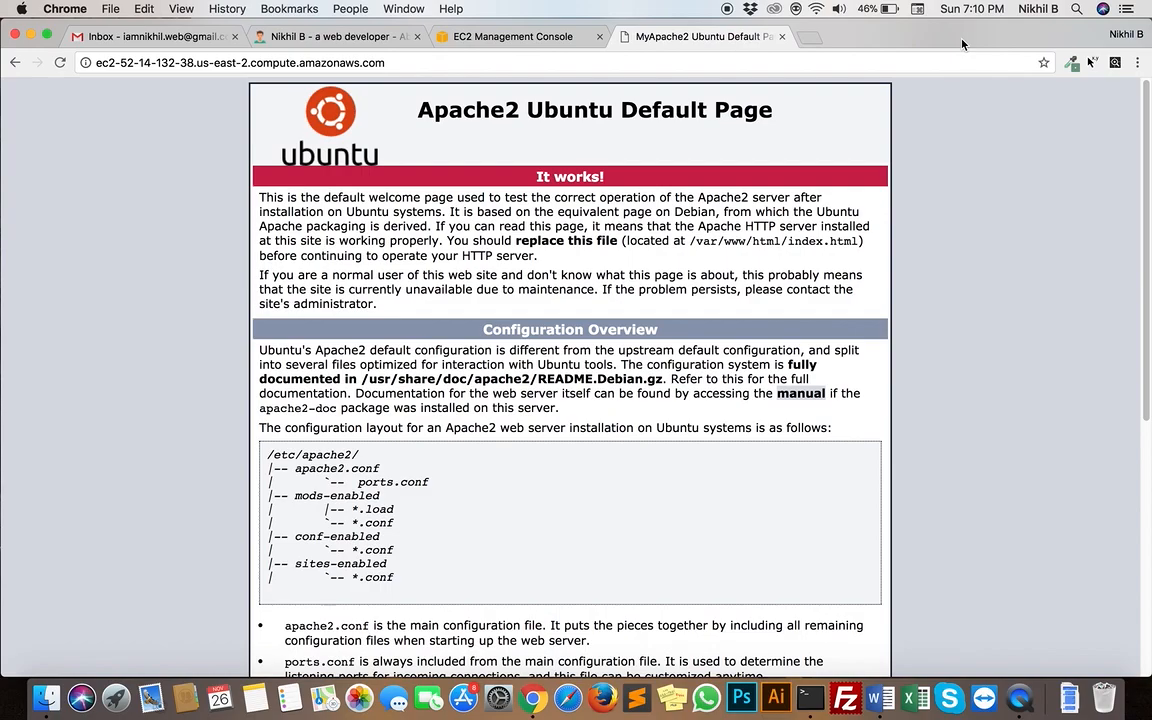
# Bring up the Aquuamarine folder again to review the website files, and return to the browser
pyautogui.press('ctrl+super+f')
pyautogui.hotkey('ctrl', 'Up')
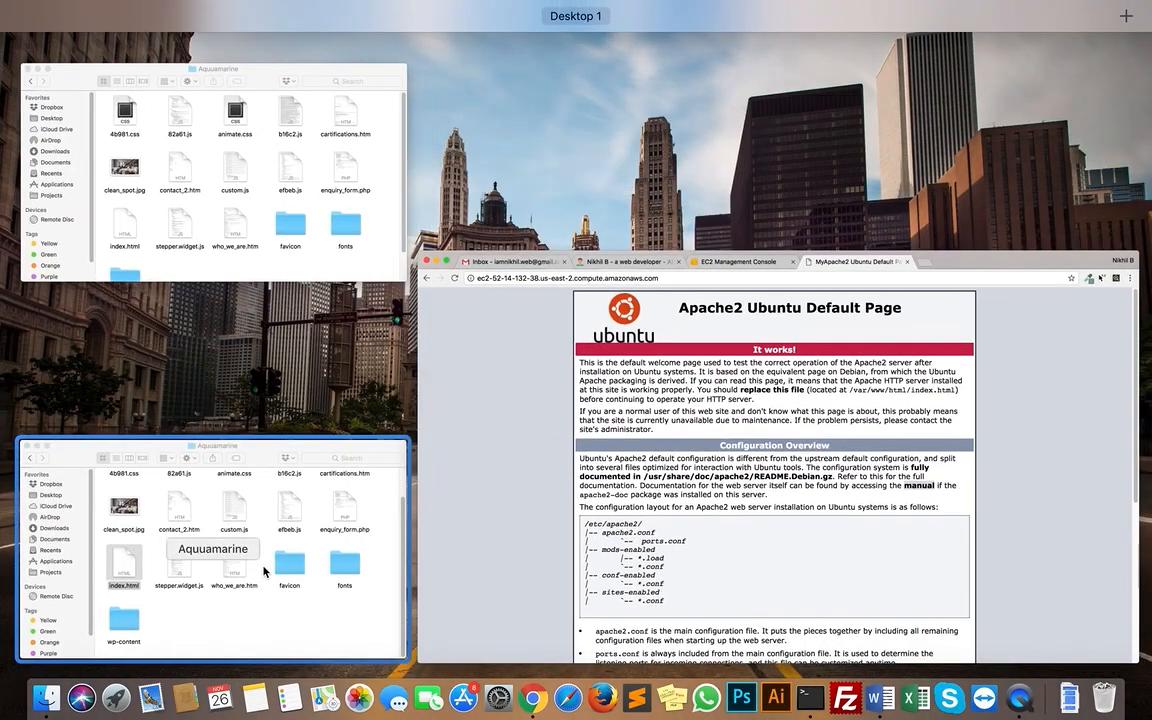
pyautogui.click(236, 508)
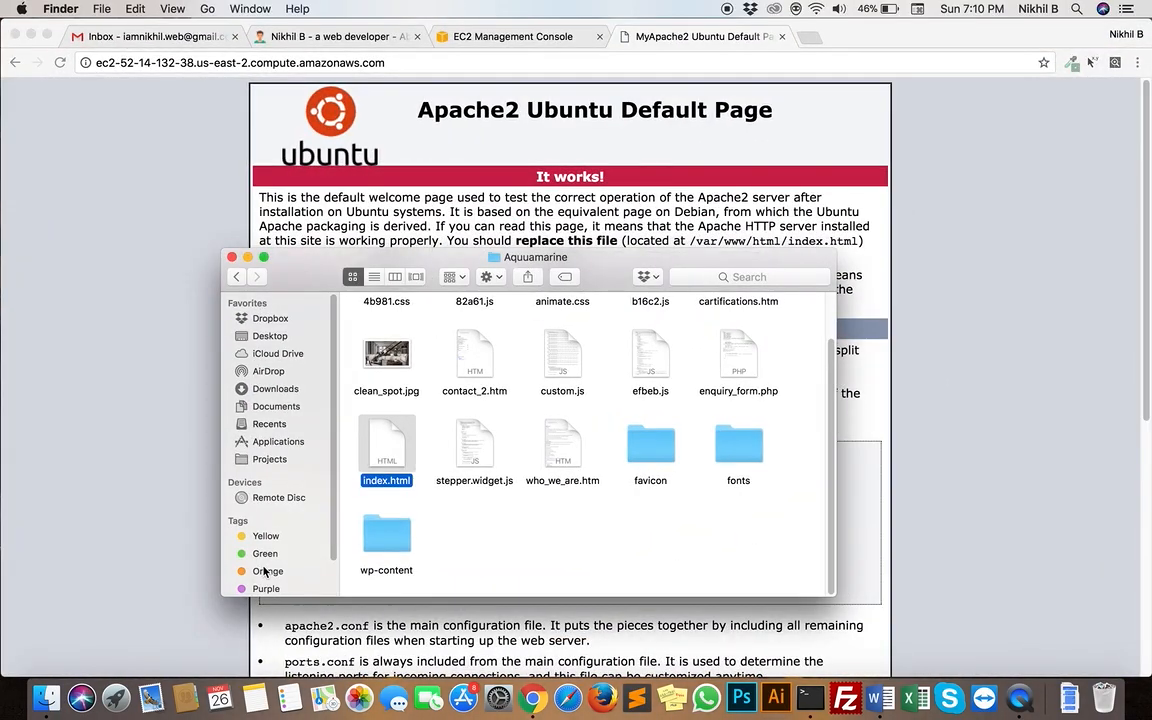
pyautogui.click(485, 577)
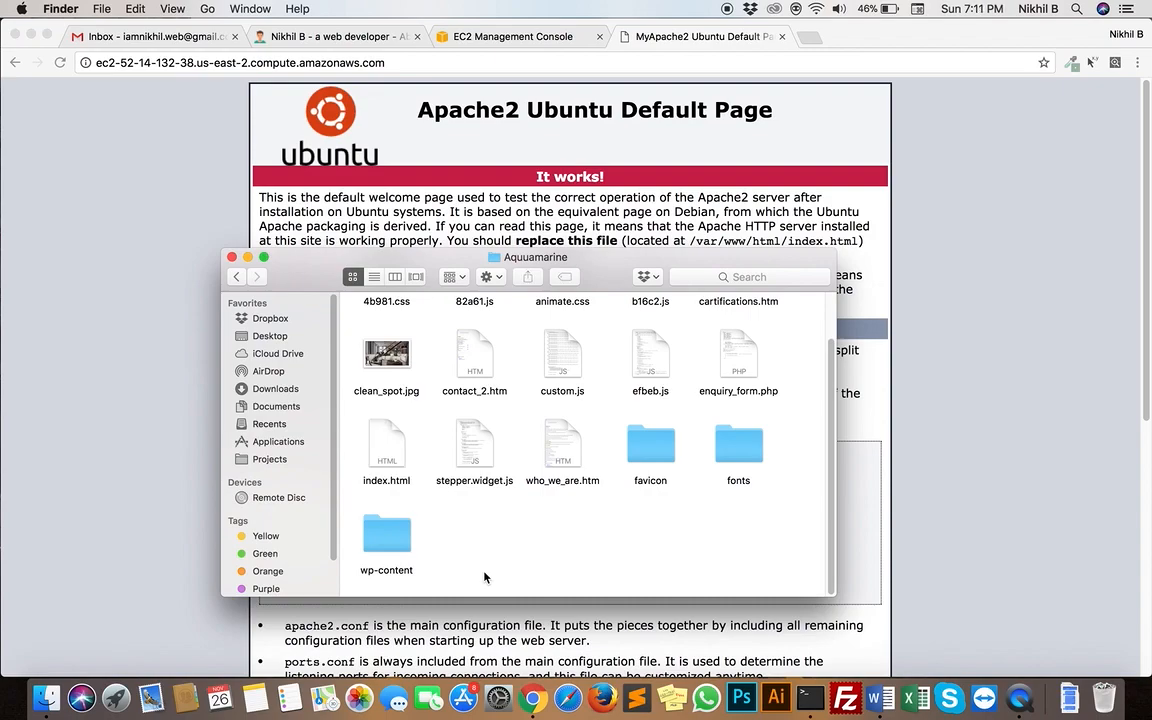
pyautogui.click(98, 547)
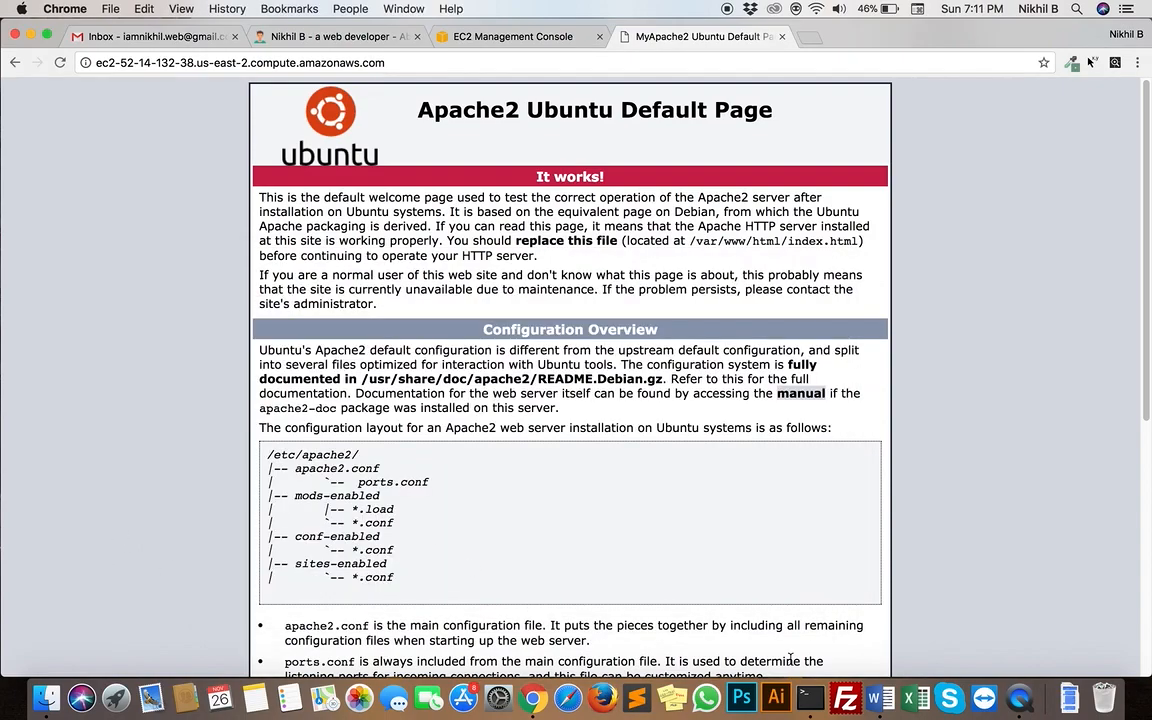
# Switch to FileZilla, dismiss the update notice and open the Site Manager
pyautogui.click(849, 704)
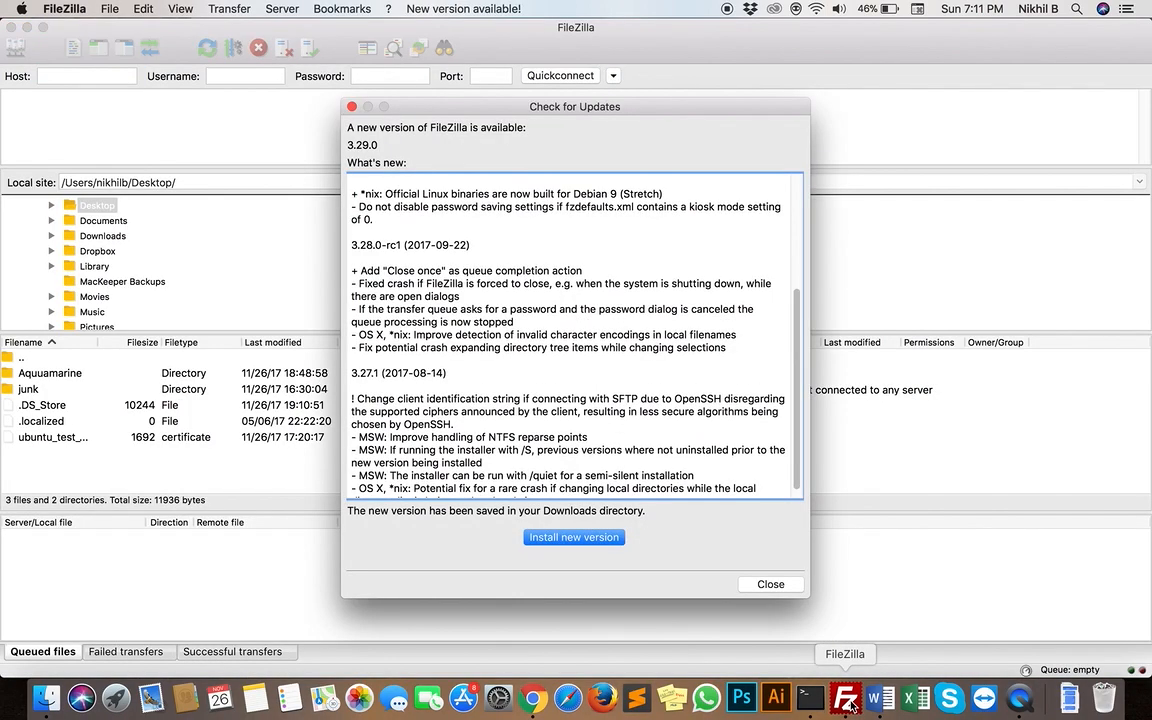
pyautogui.click(767, 584)
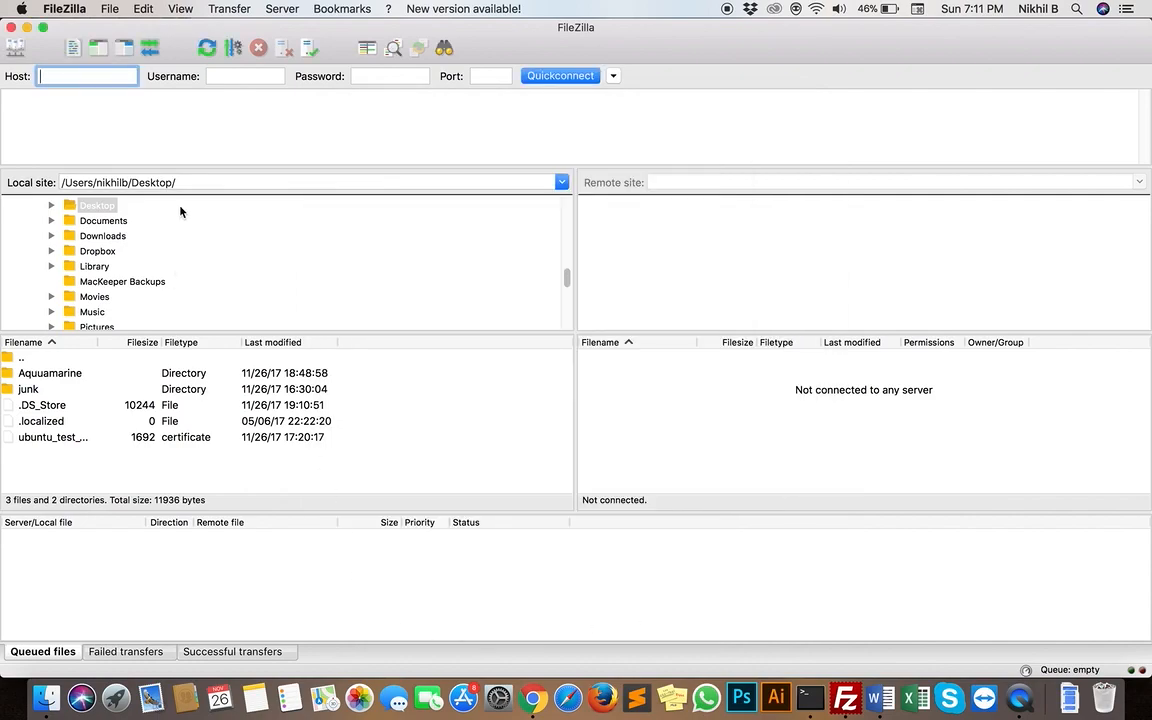
pyautogui.click(15, 47)
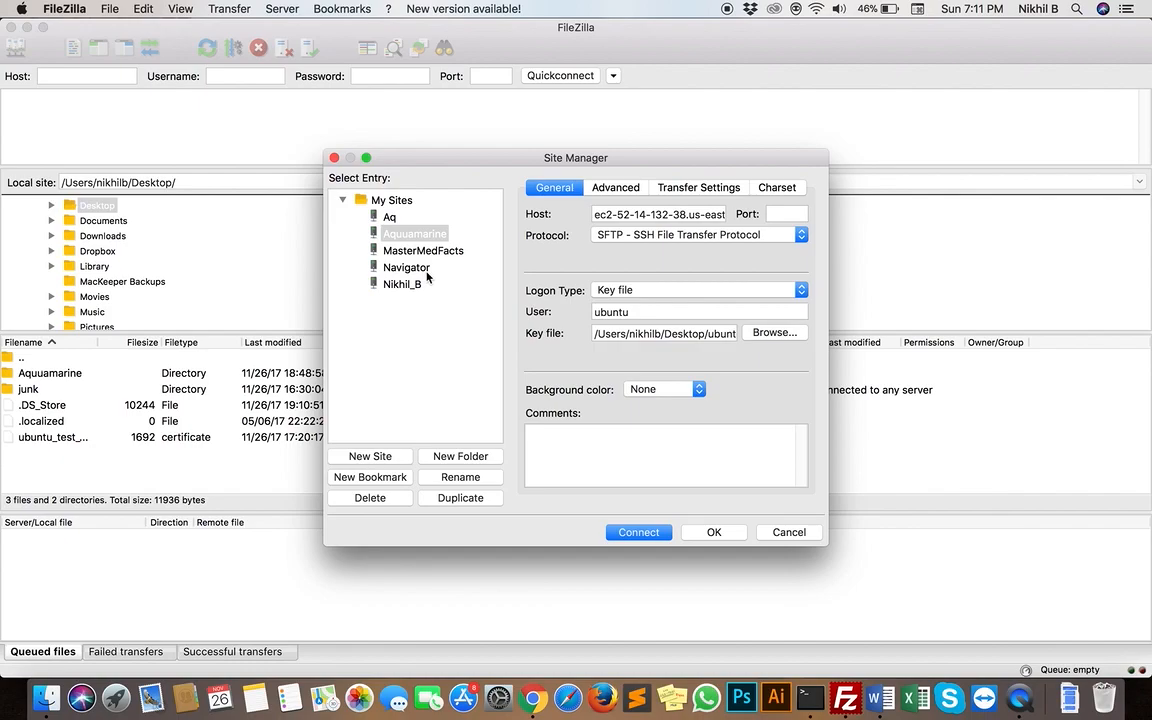
# Delete the existing Aquuamarine entry from the saved sites and confirm the deletion
pyautogui.rightClick(426, 234)
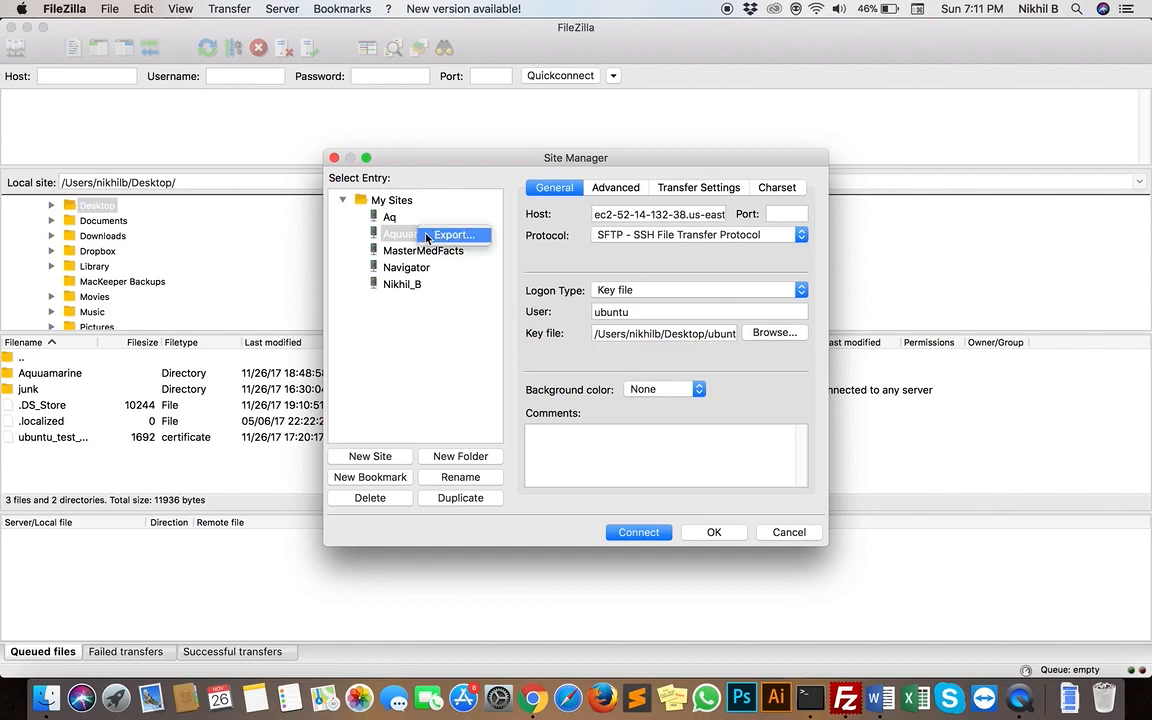
pyautogui.click(390, 502)
pyautogui.click(380, 234)
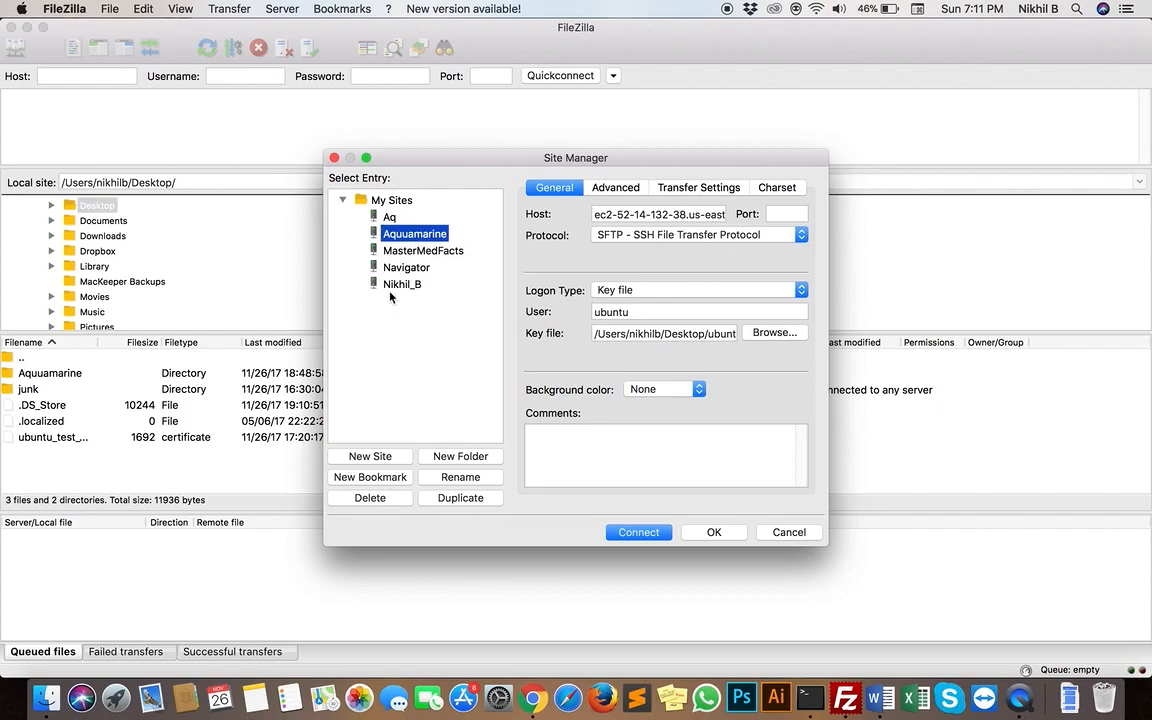
pyautogui.click(383, 492)
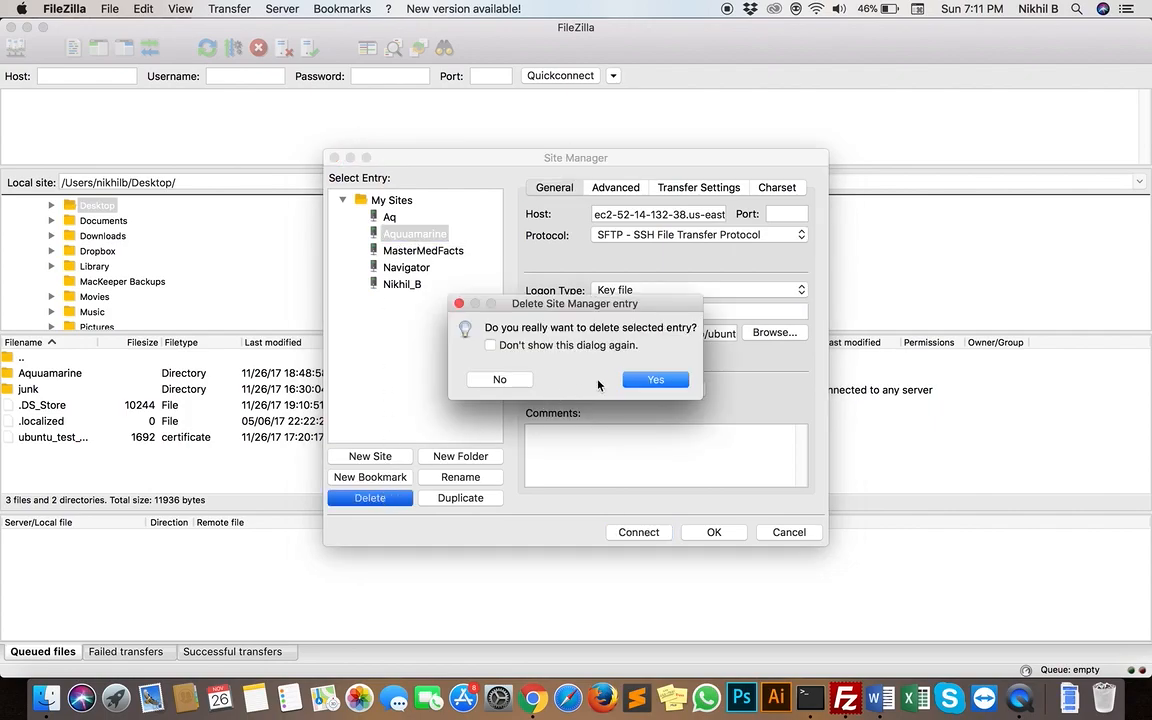
pyautogui.click(655, 380)
# Create a new site under My Sites and name it Aquuamarine
pyautogui.click(390, 200)
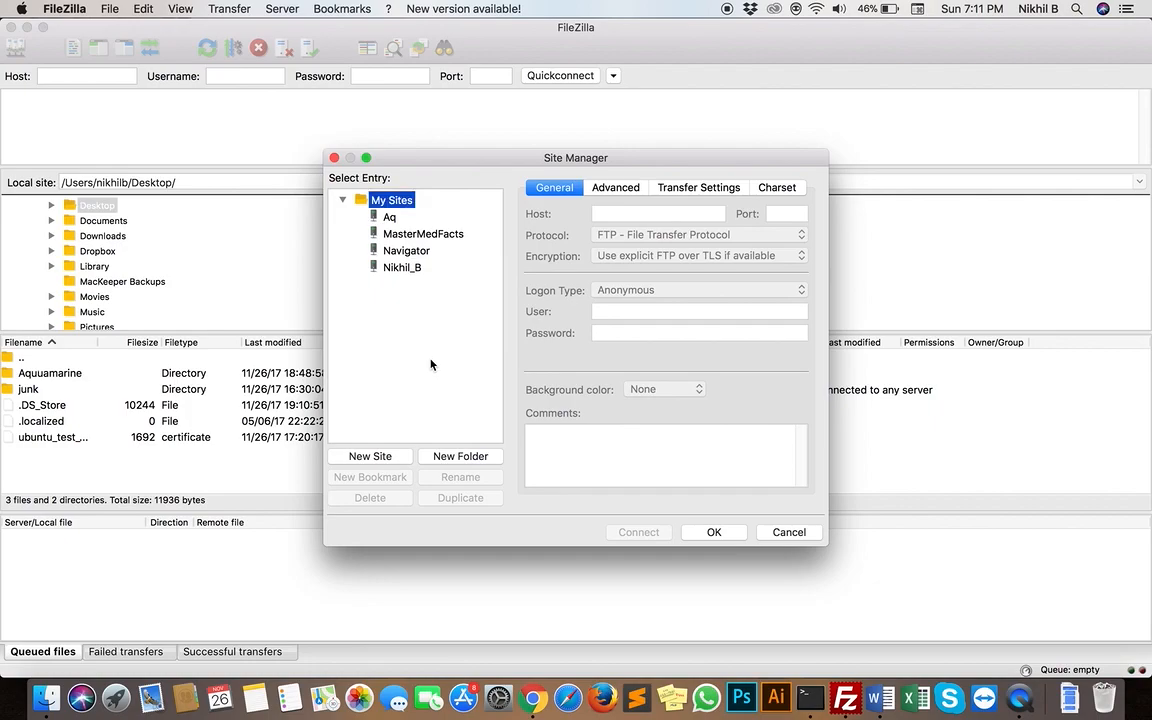
pyautogui.click(370, 456)
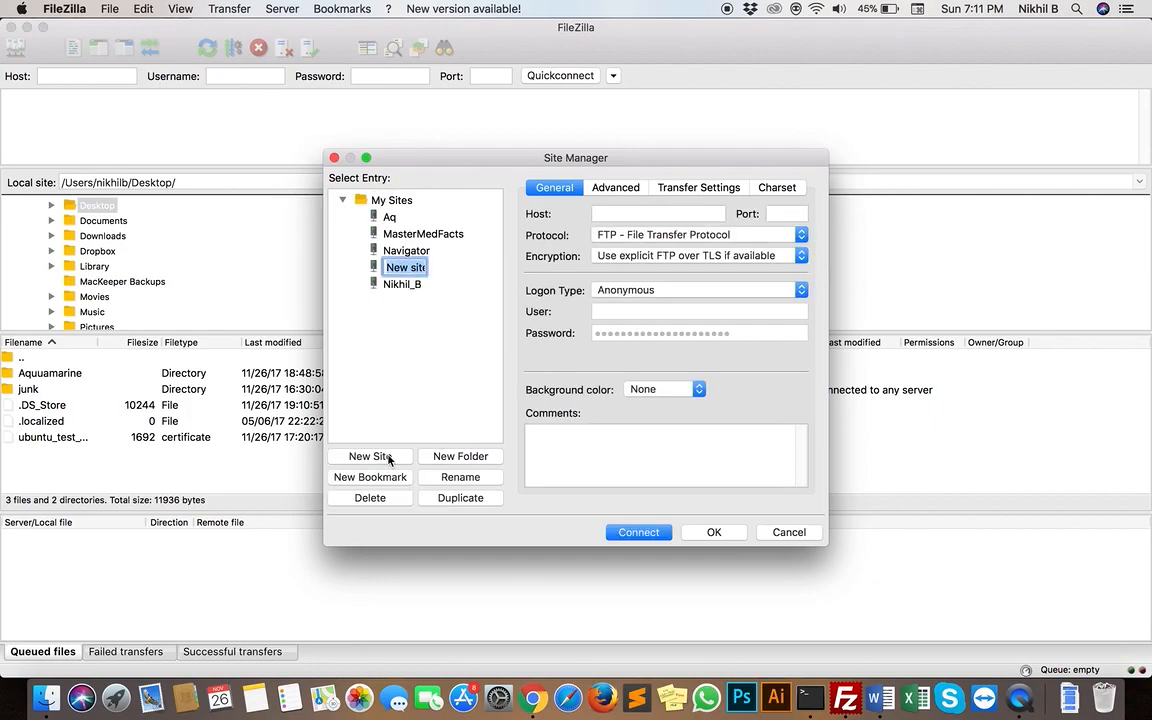
pyautogui.write('Aquuamrine')
pyautogui.press('Left')
pyautogui.press('Left')
pyautogui.press('Left')
pyautogui.press('Left')
pyautogui.write('a')
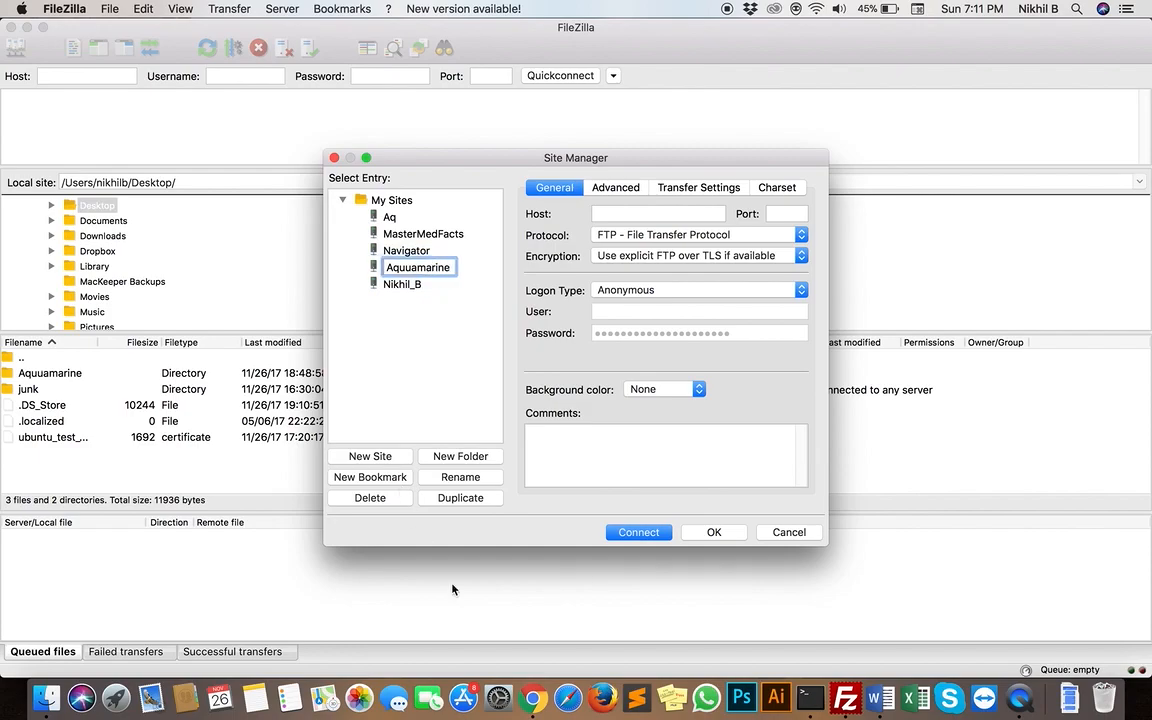
# Switch to the EC2 Management Console in Chrome and copy the public DNS address of the Ubuntu_test instance
pyautogui.click(676, 213)
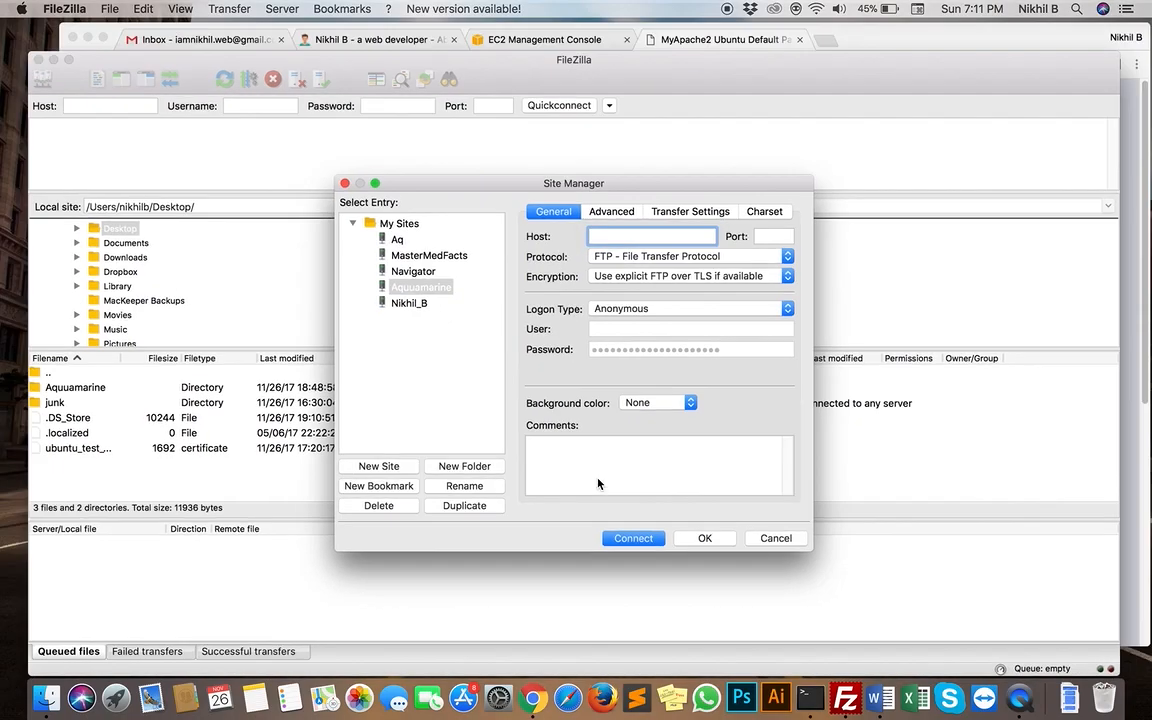
pyautogui.hotkey('ctrl', 'Up')
pyautogui.click(643, 192)
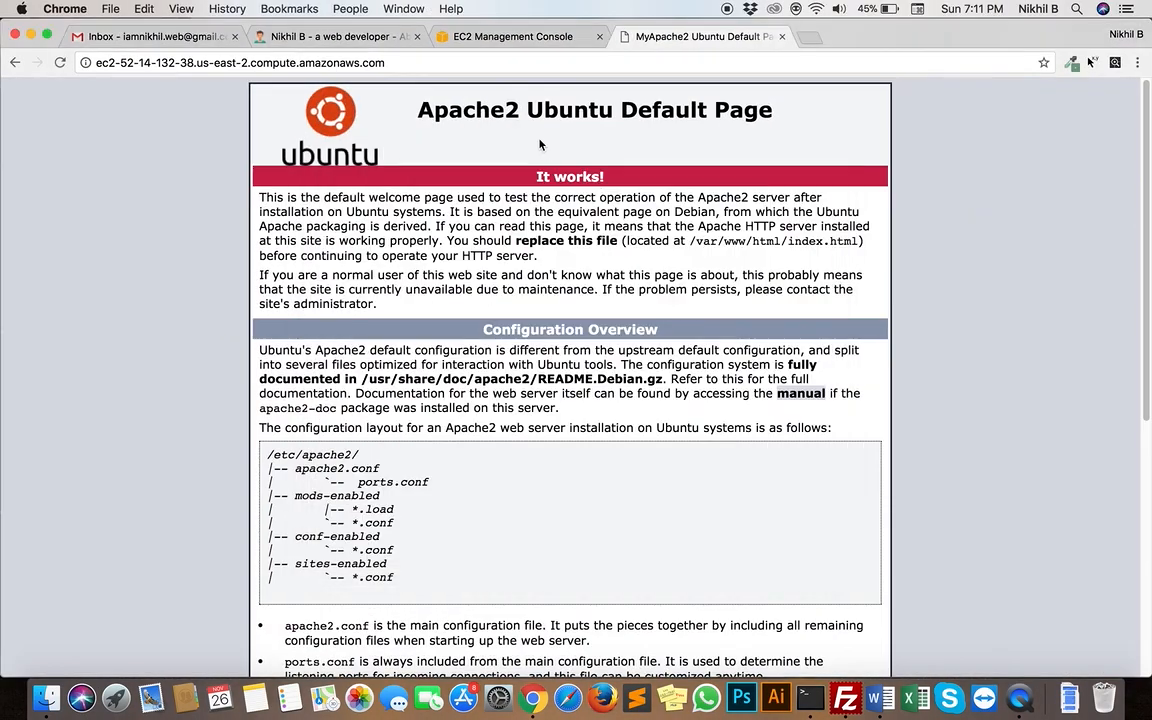
pyautogui.click(524, 39)
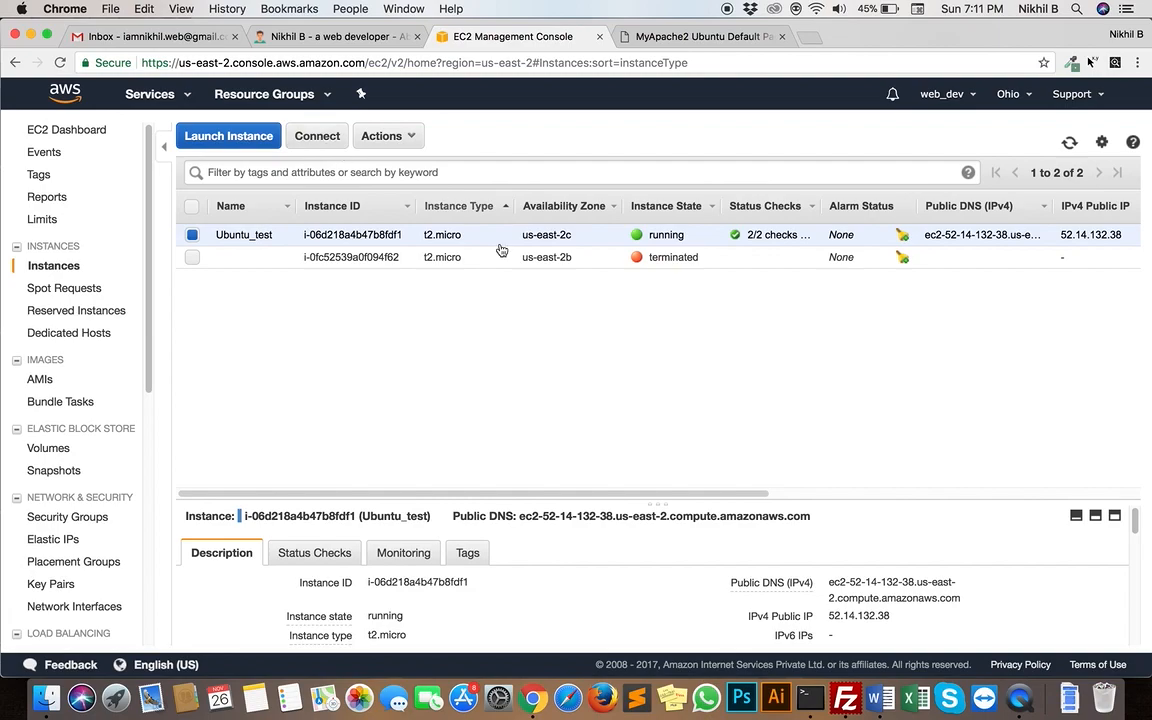
pyautogui.scroll(-2, 775, 540)
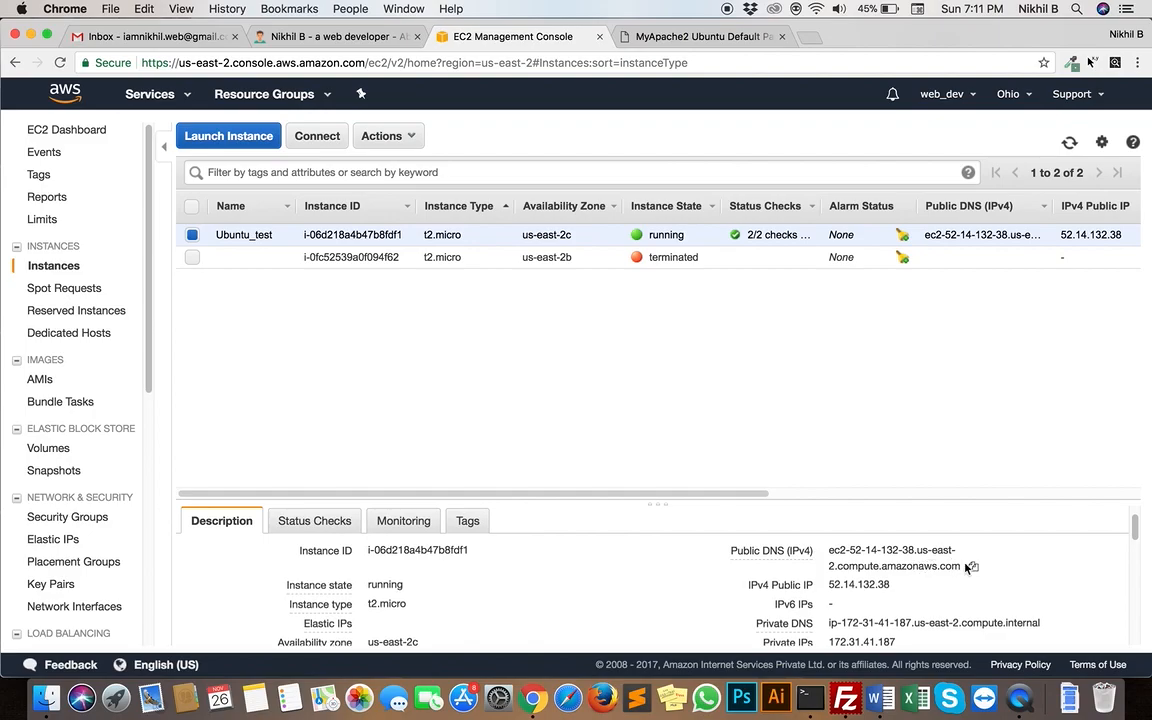
pyautogui.click(972, 568)
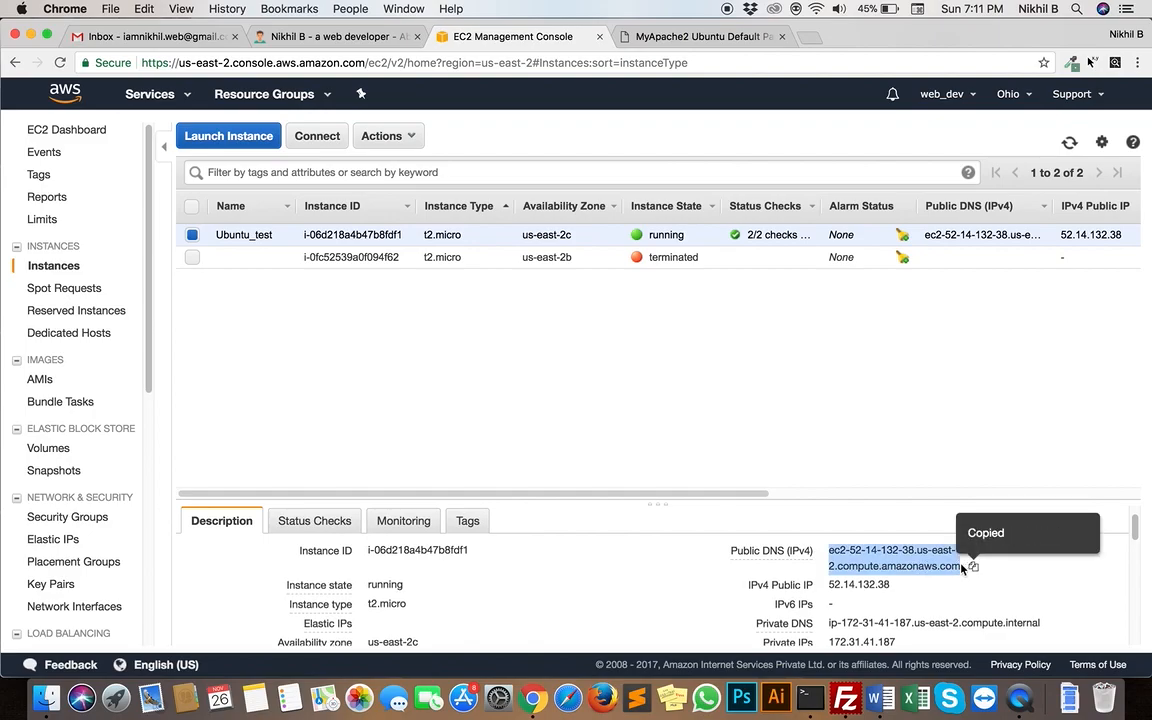
# Switch back to FileZilla and paste the copied public DNS address as the new Aquuamarine site's host
pyautogui.hotkey('ctrl', 'Up')
pyautogui.click(585, 492)
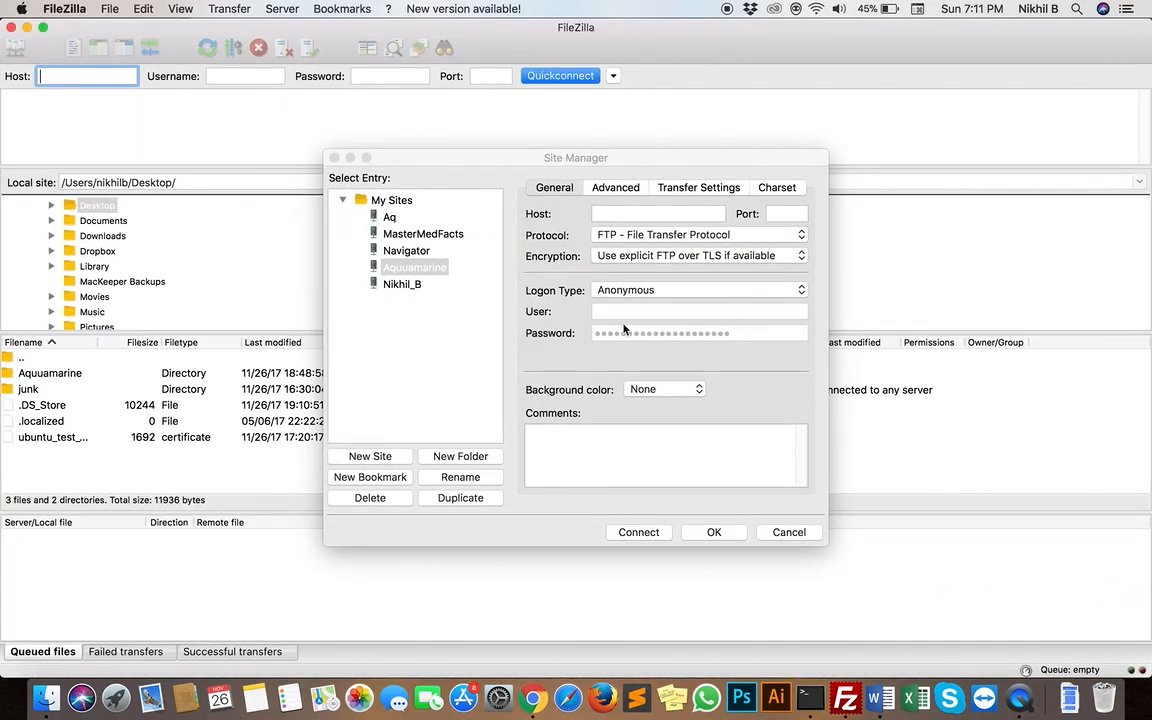
pyautogui.click(678, 212)
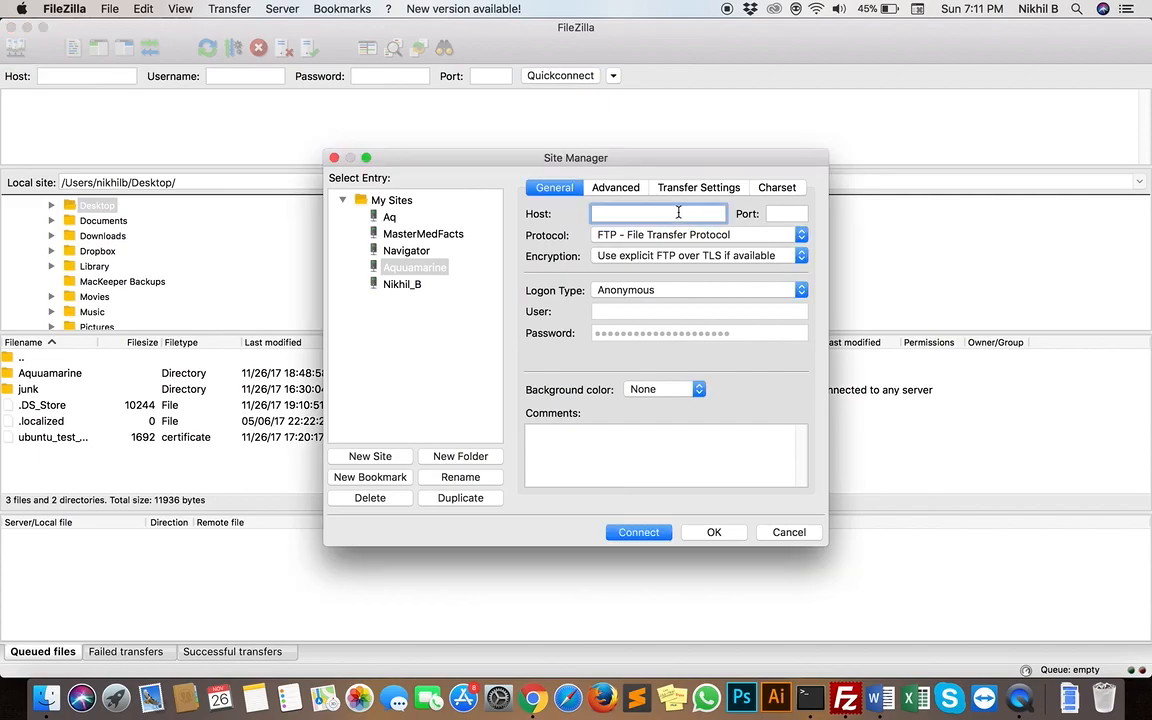
pyautogui.press('super+v')
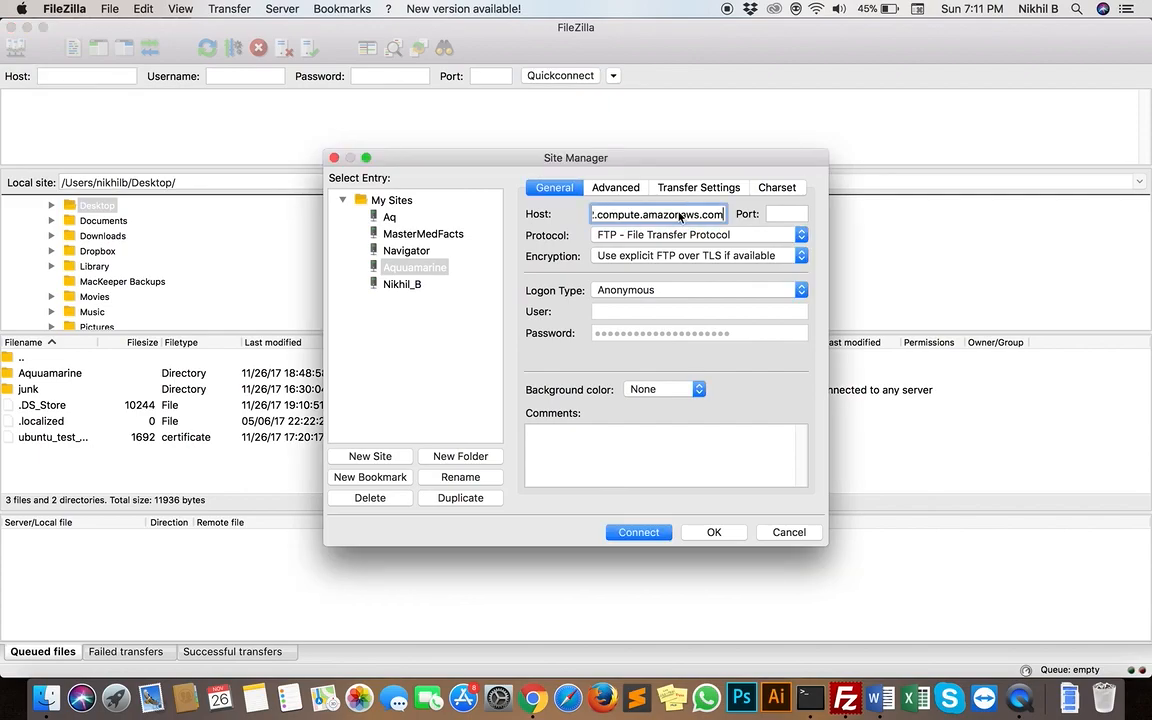
# Set the site's protocol to SFTP - SSH File Transfer Protocol and its logon type to Key file
pyautogui.click(801, 235)
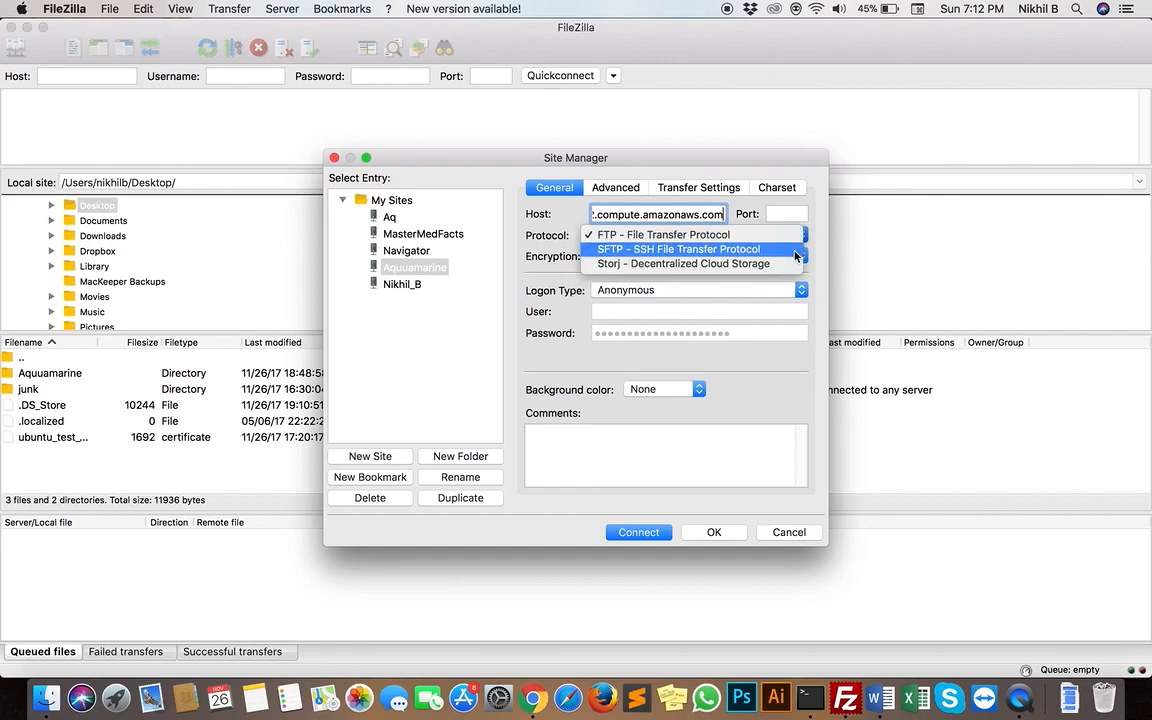
pyautogui.click(790, 246)
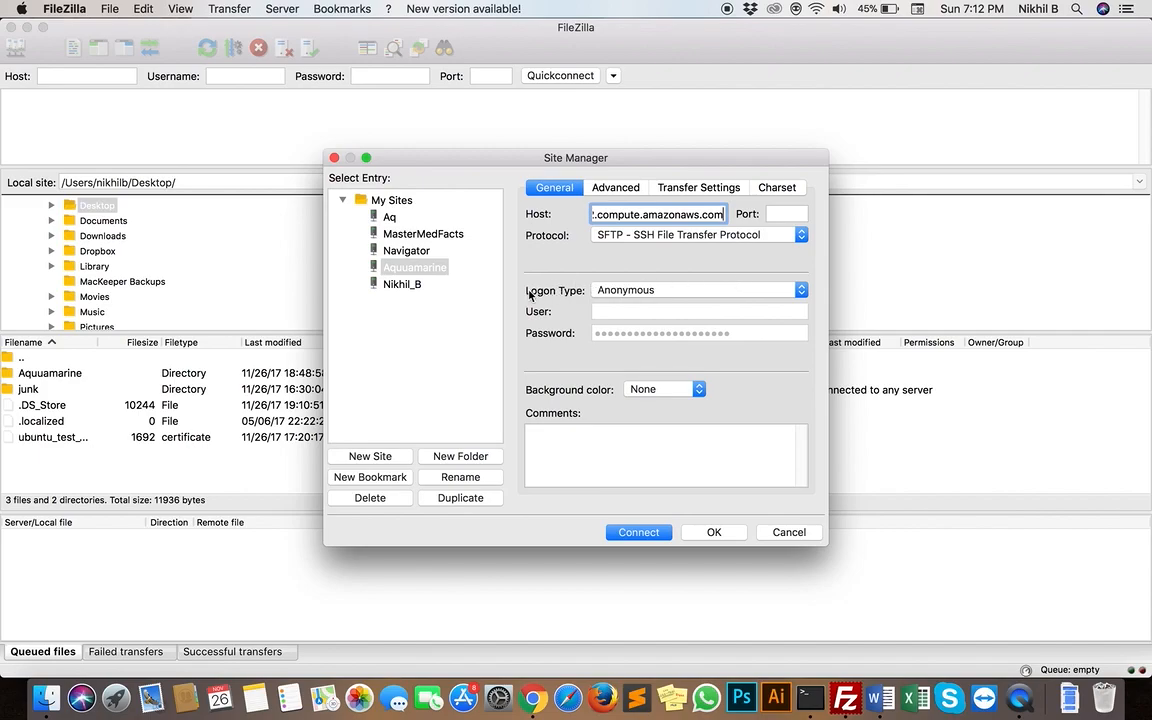
pyautogui.click(801, 296)
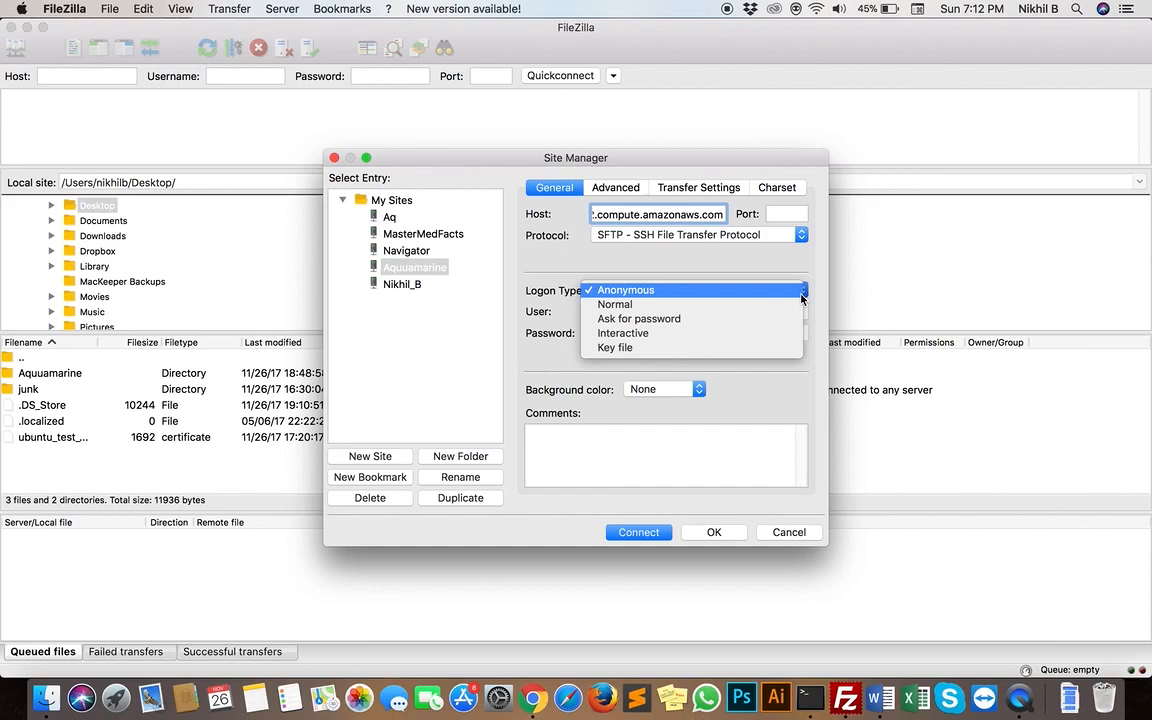
pyautogui.click(731, 350)
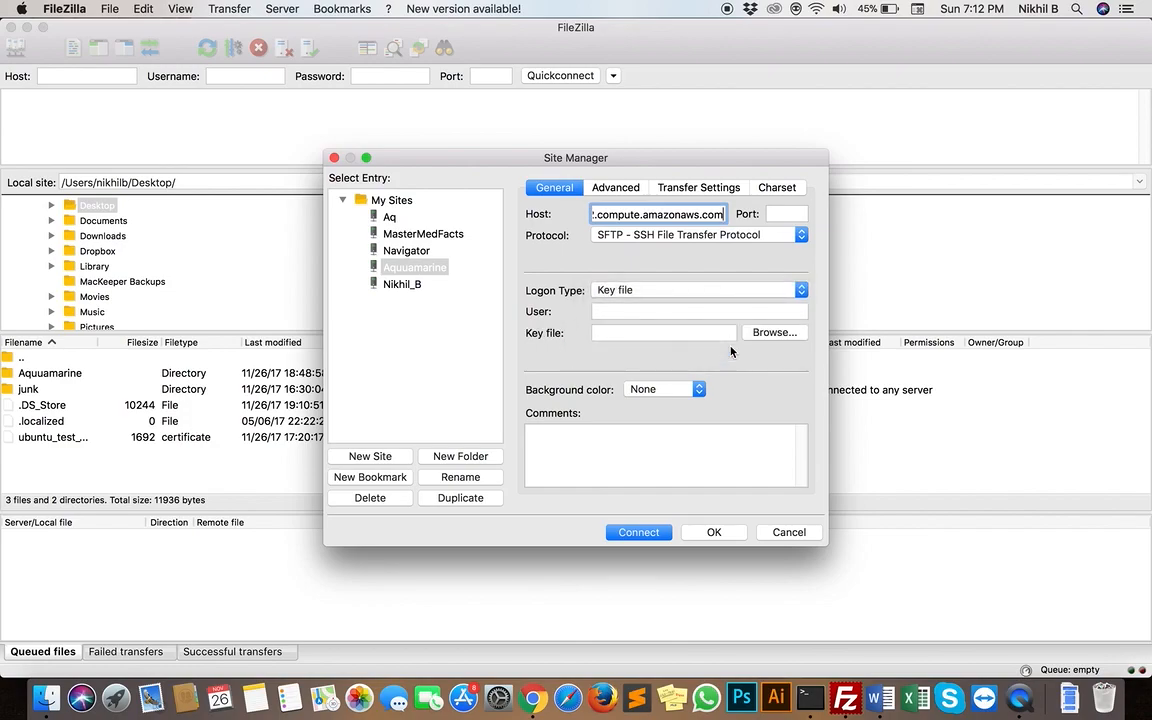
# Set the site's user to ubuntu and choose ubuntu_test_key.pem from the Desktop as its key file
pyautogui.click(649, 317)
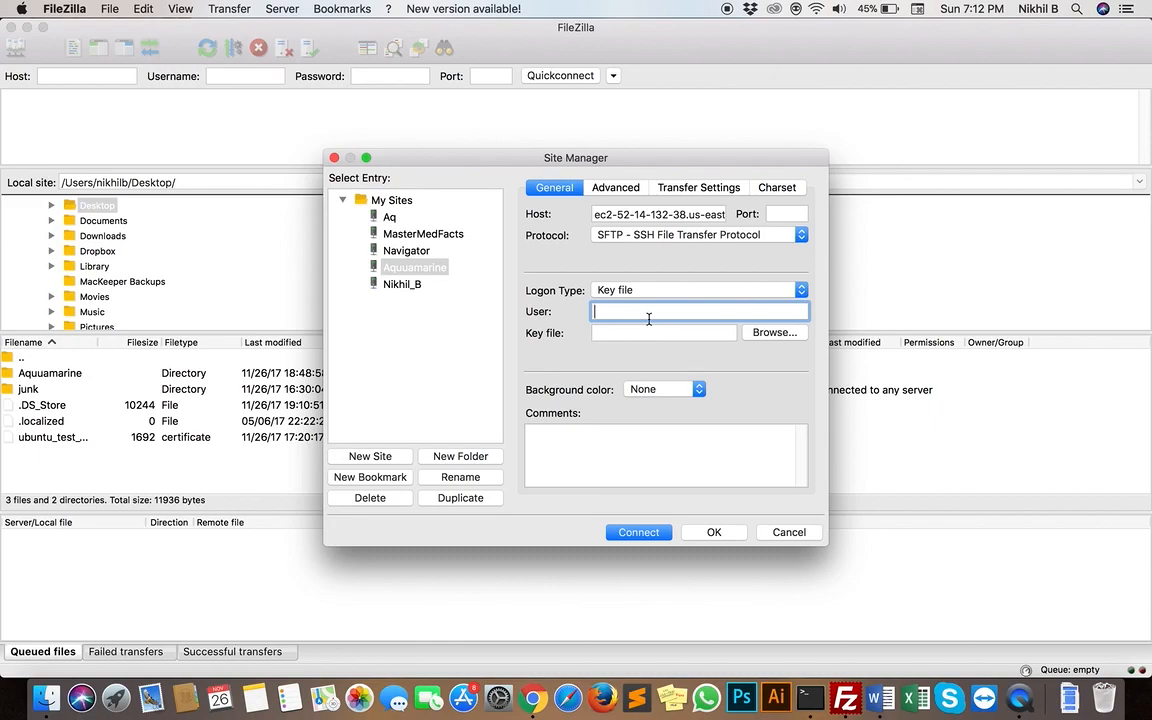
pyautogui.write('ubuntu')
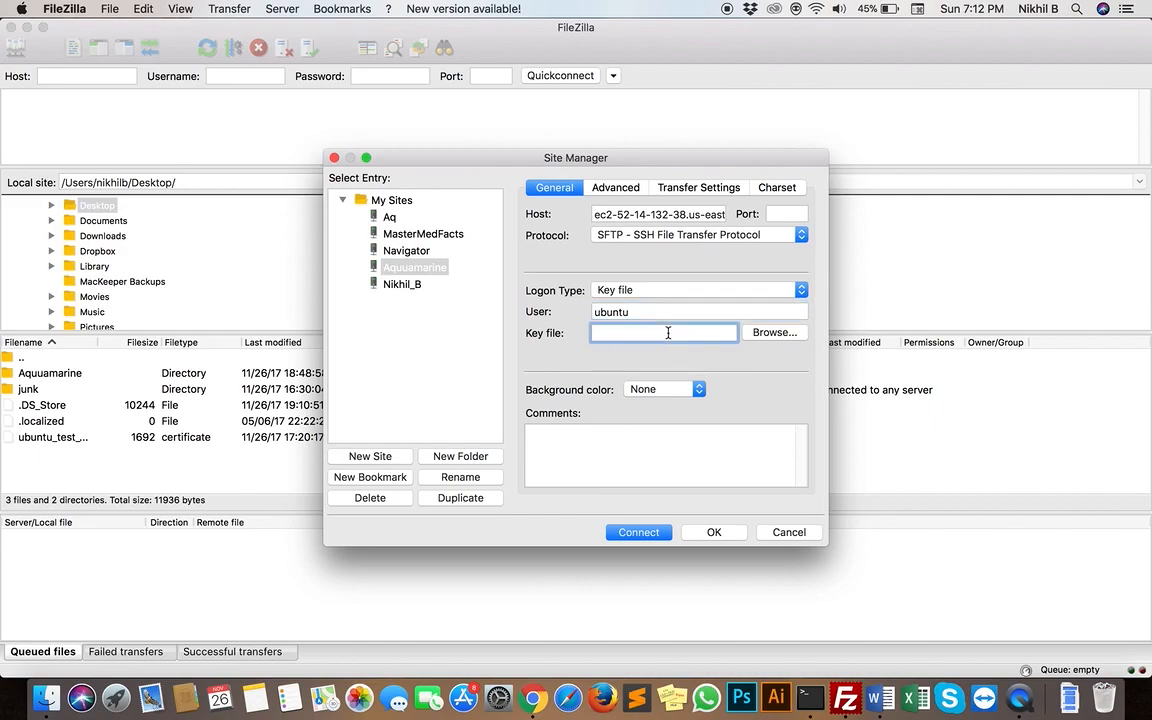
pyautogui.click(775, 335)
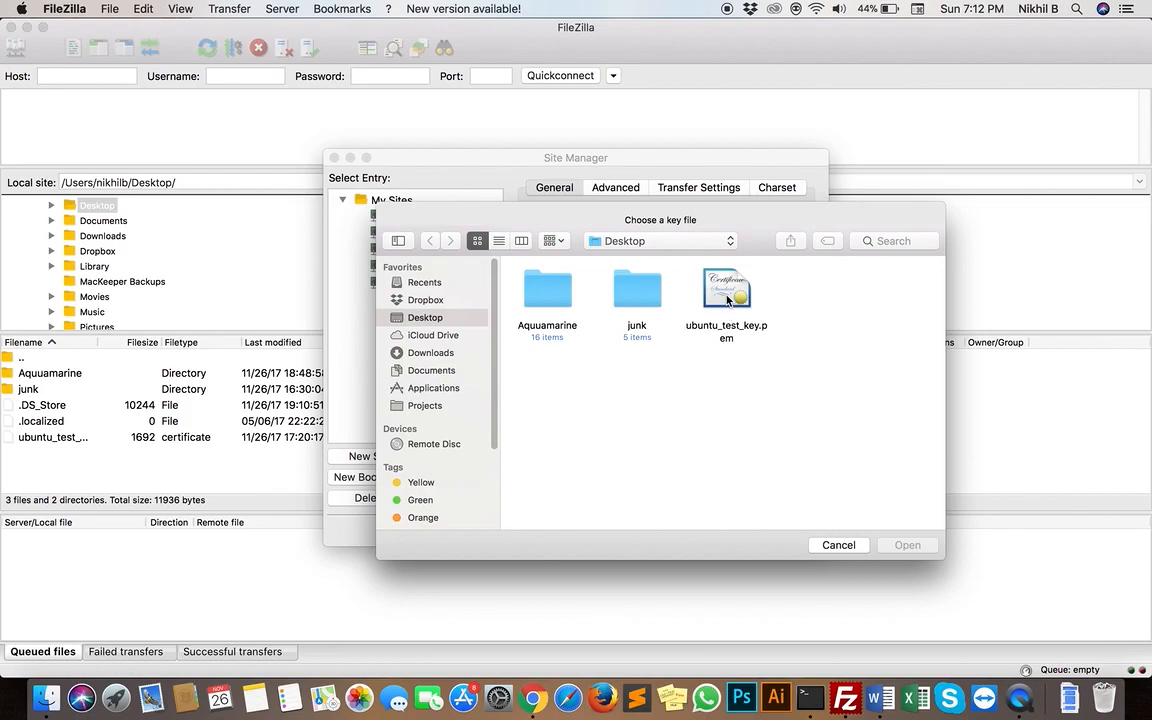
pyautogui.click(728, 302)
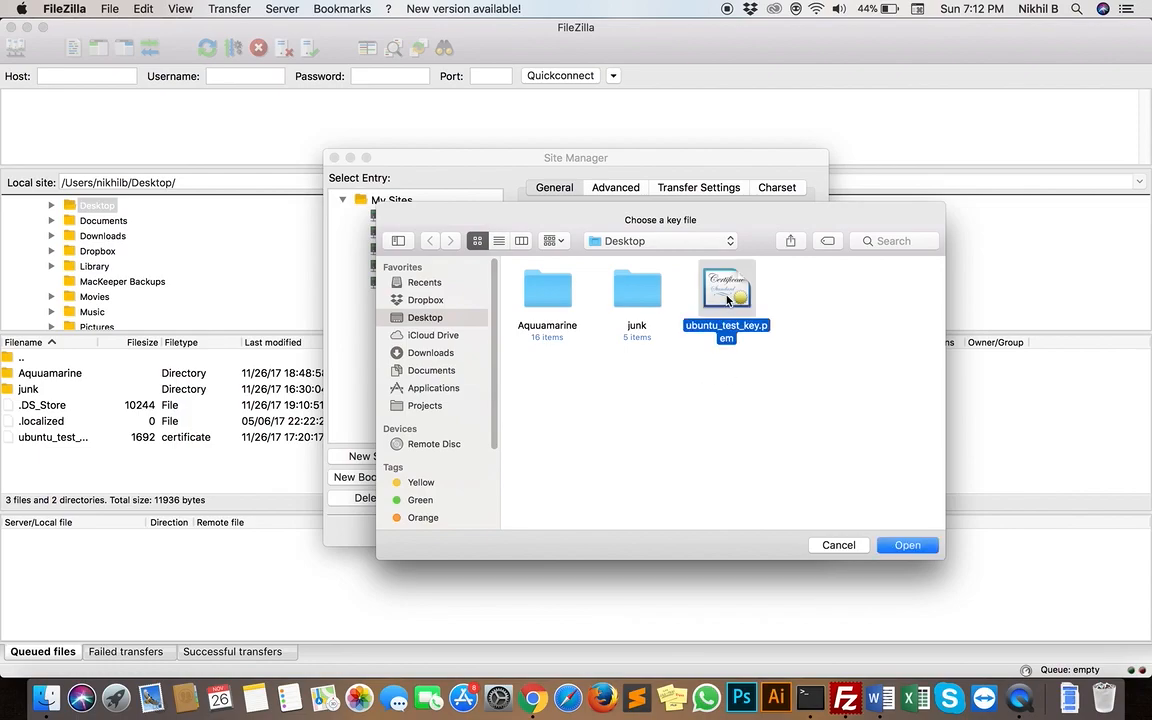
pyautogui.click(890, 545)
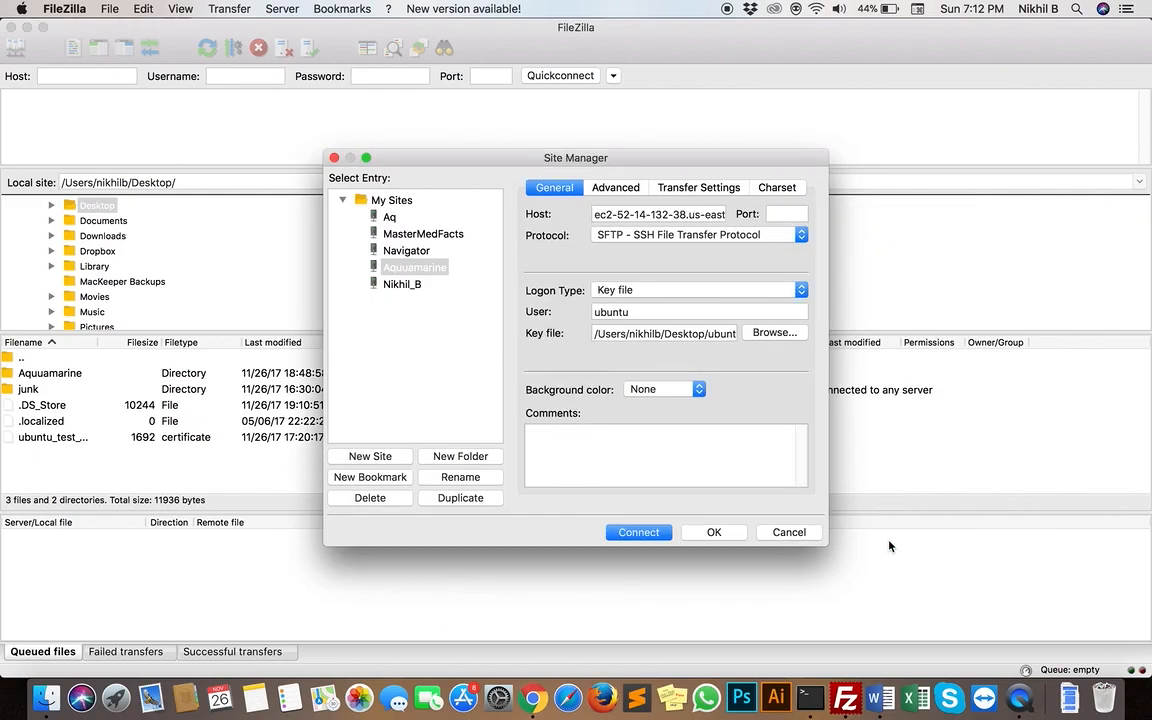
# Connect to the Aquuamarine site and accept the unknown host key, always trusting this host
pyautogui.click(639, 532)
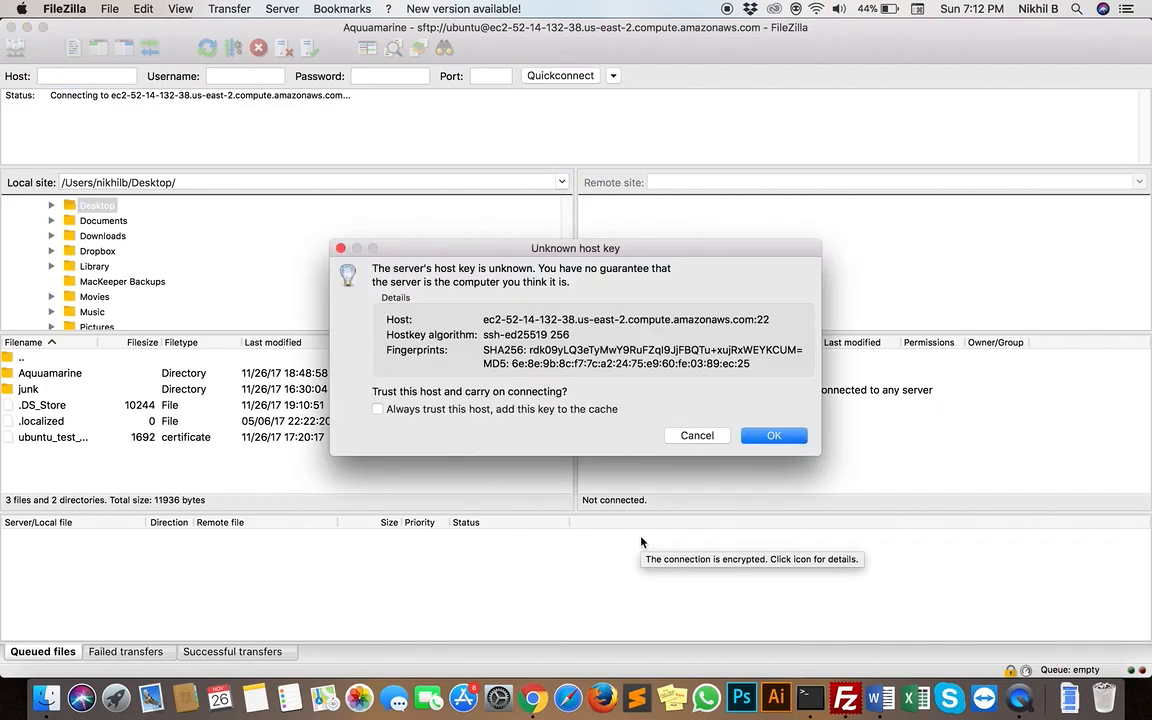
pyautogui.click(379, 411)
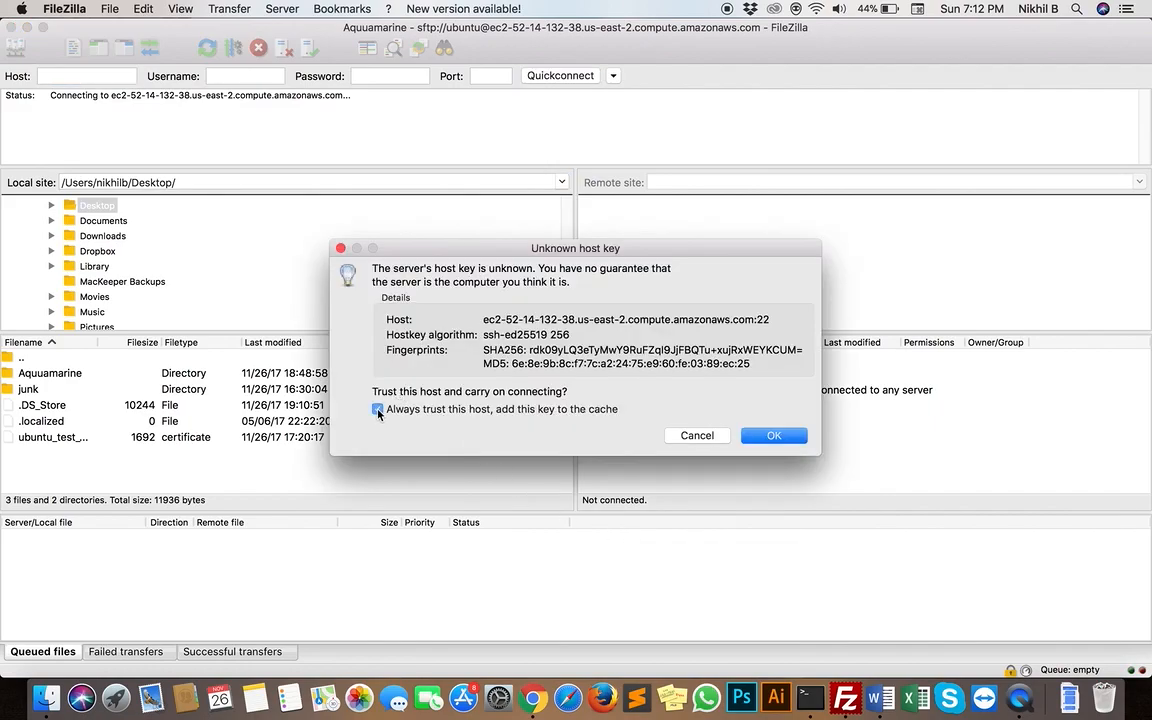
pyautogui.click(793, 435)
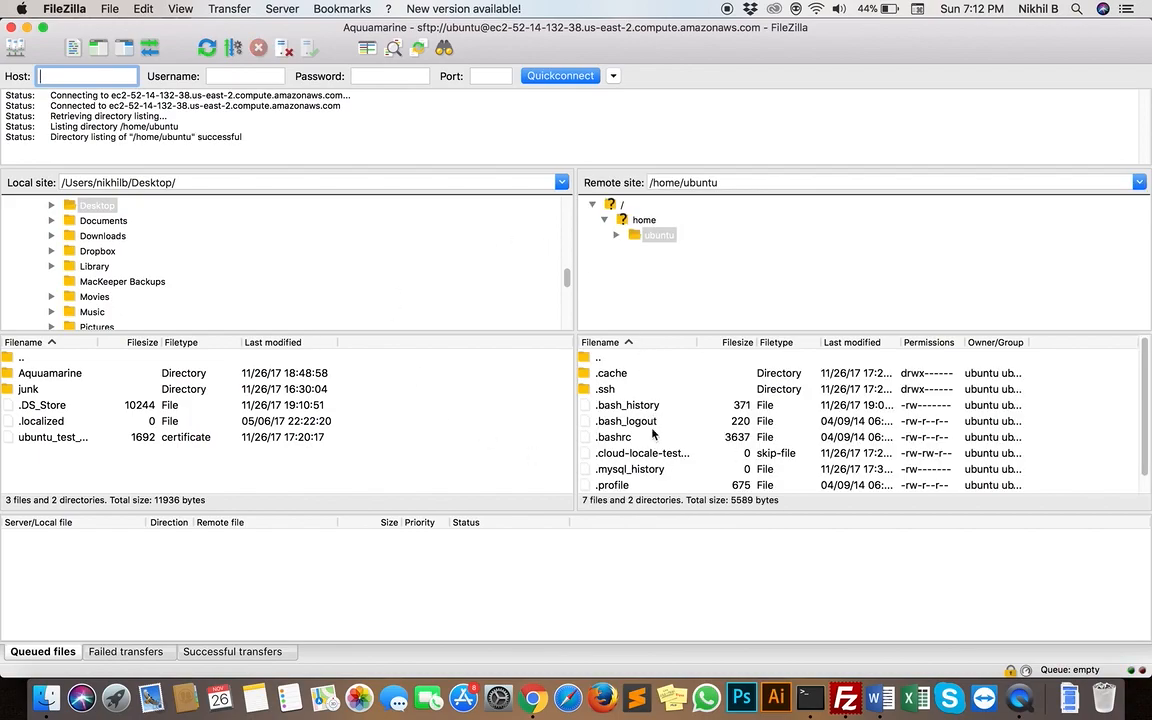
pyautogui.scroll(-1, 654, 433)
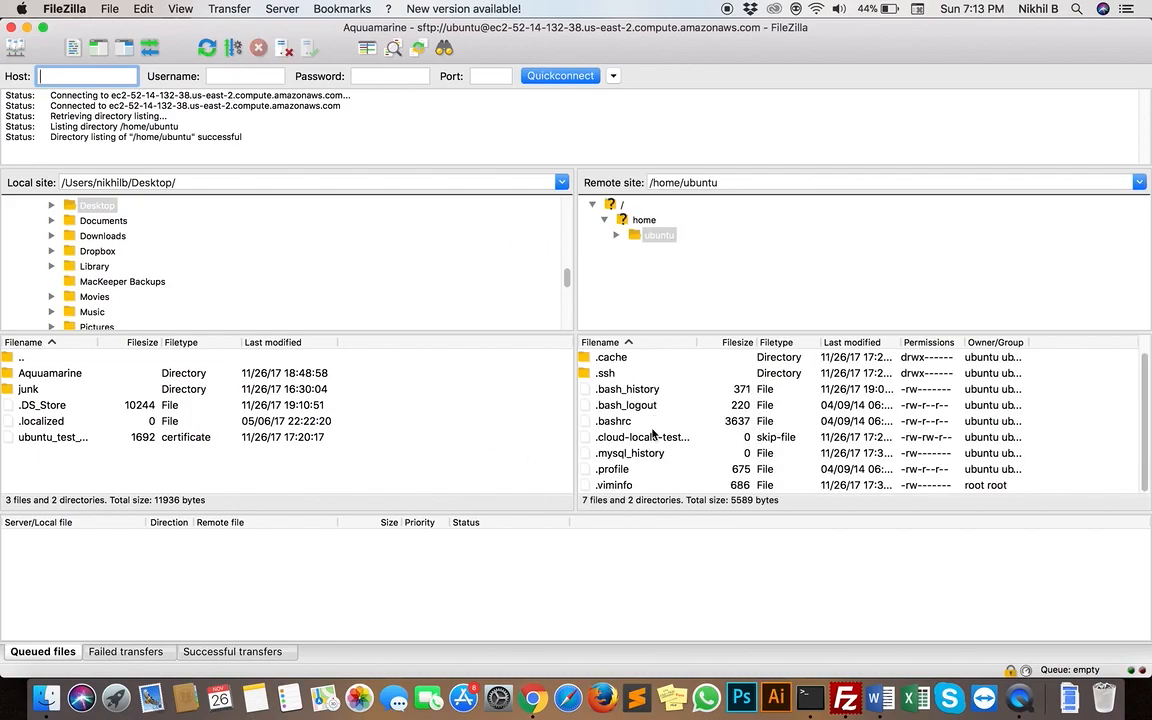
pyautogui.scroll(1, 656, 425)
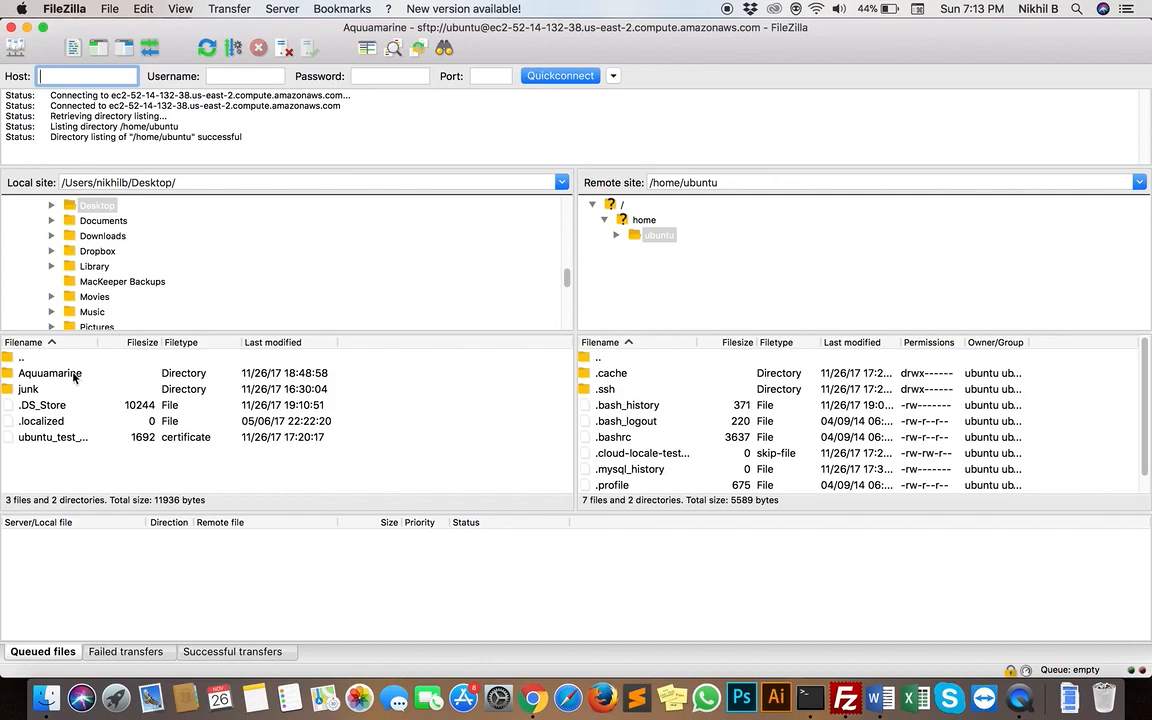
pyautogui.click(614, 205)
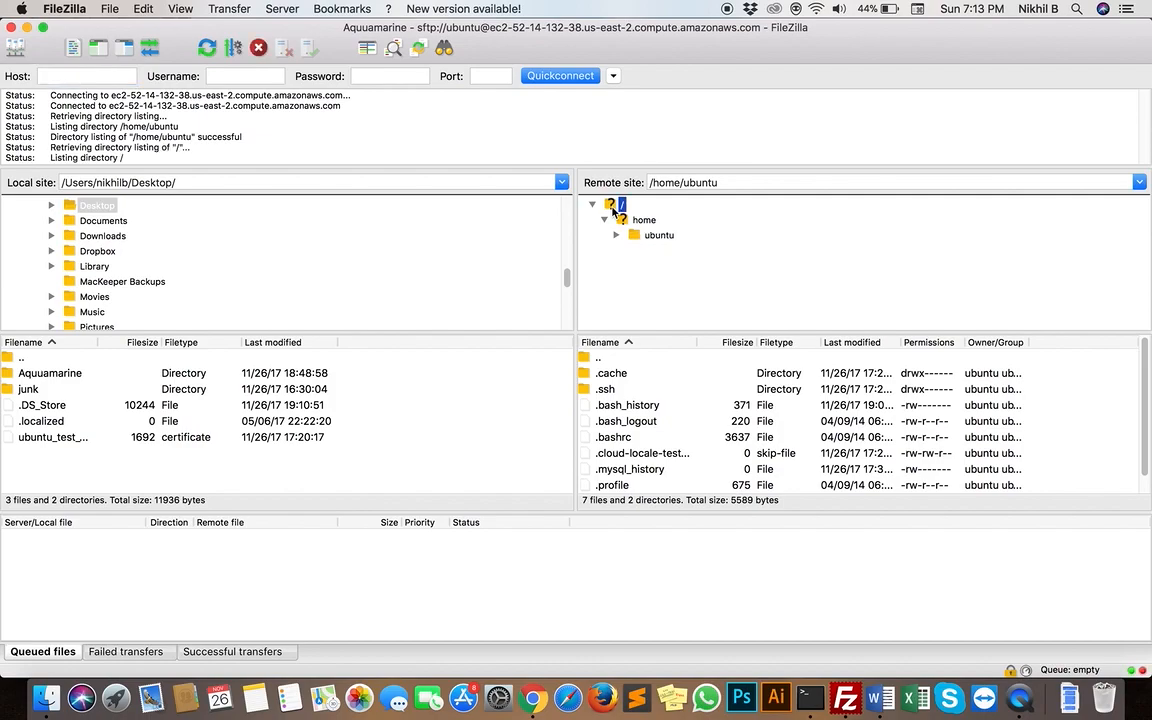
pyautogui.scroll(-5, 632, 428)
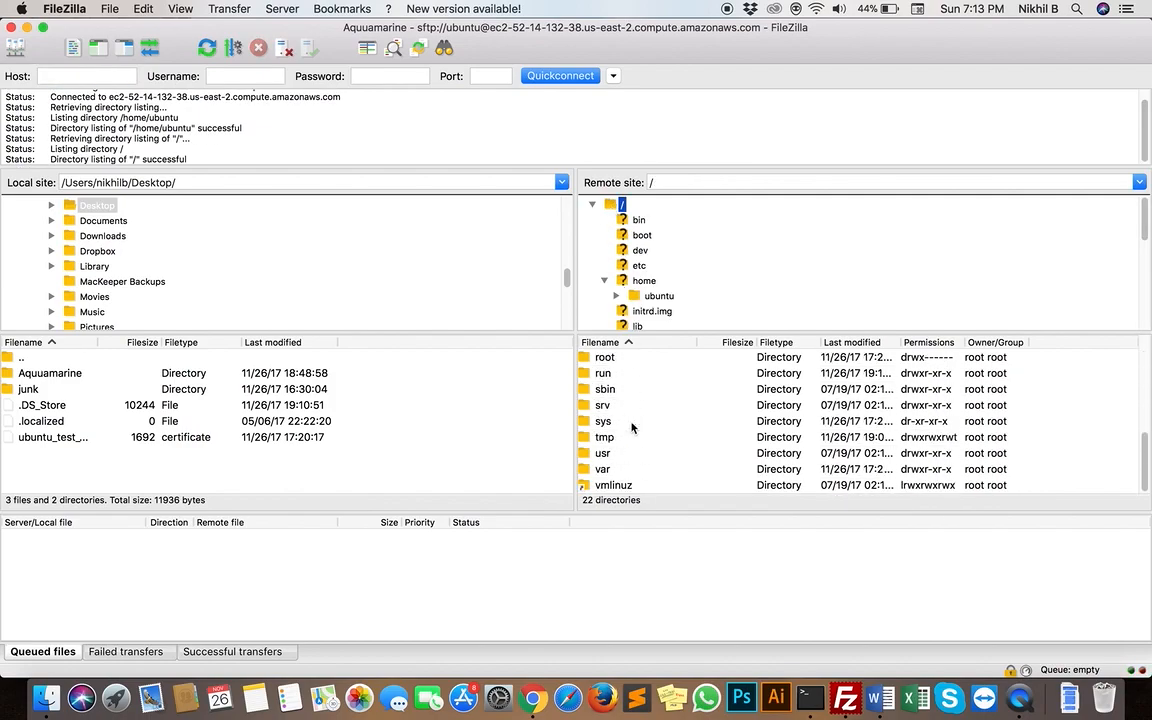
pyautogui.doubleClick(611, 474)
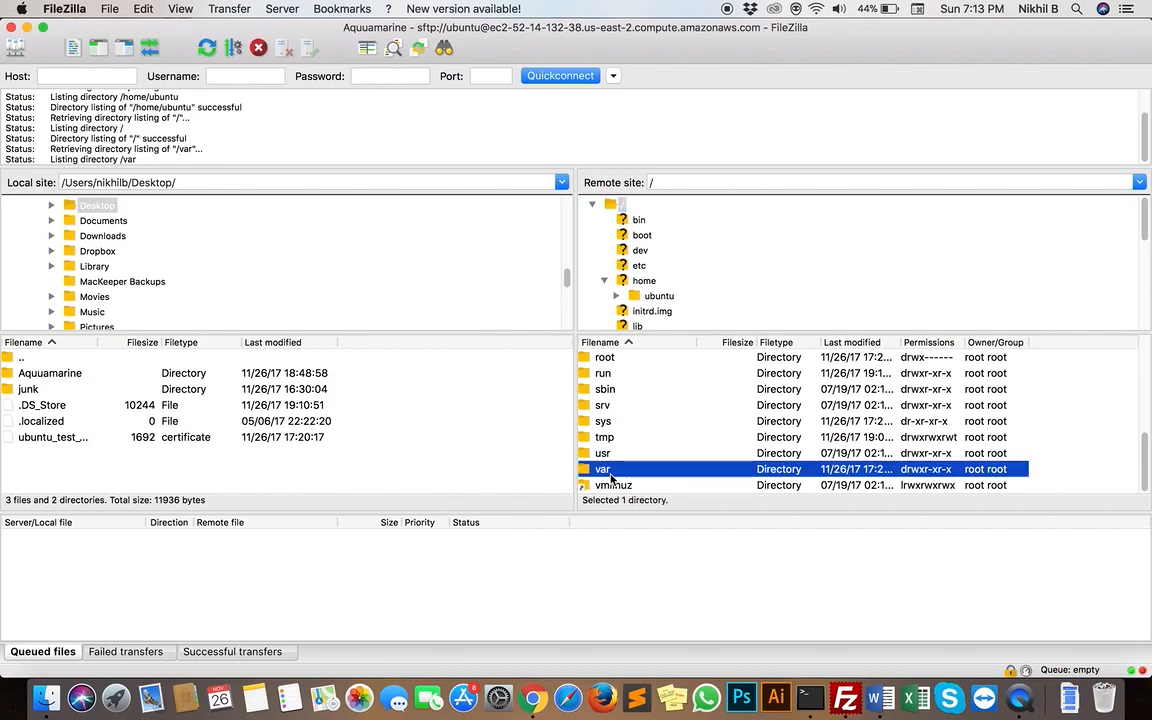
pyautogui.scroll(-3, 613, 485)
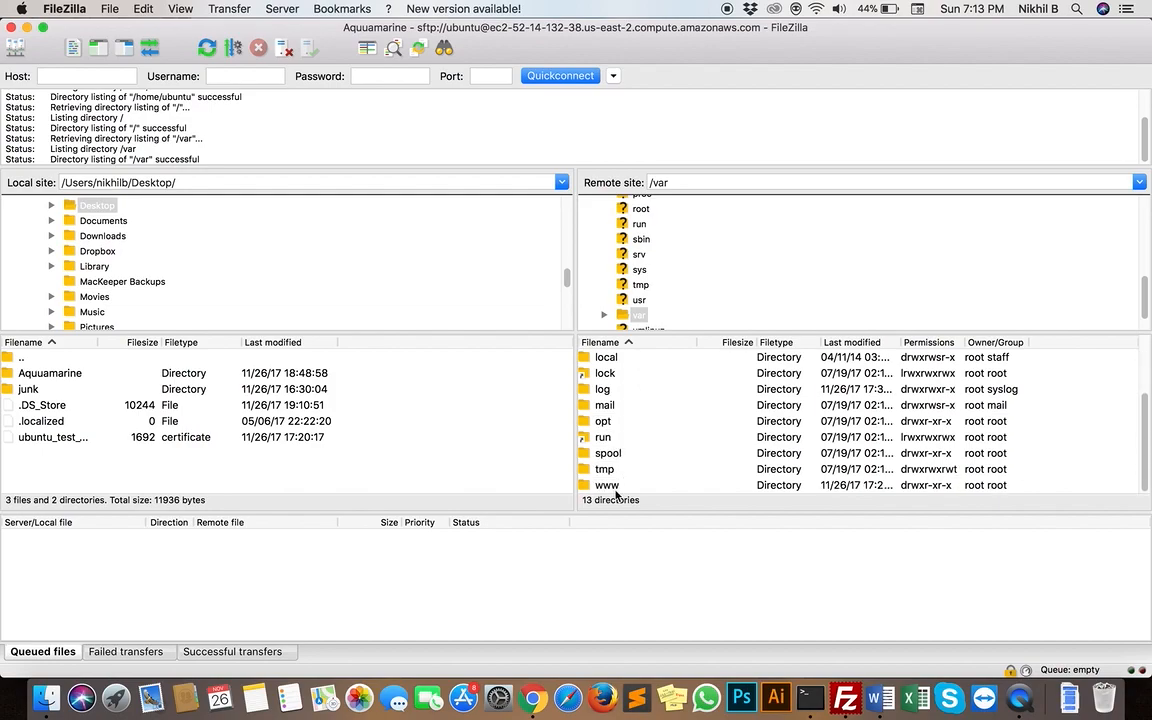
pyautogui.doubleClick(616, 486)
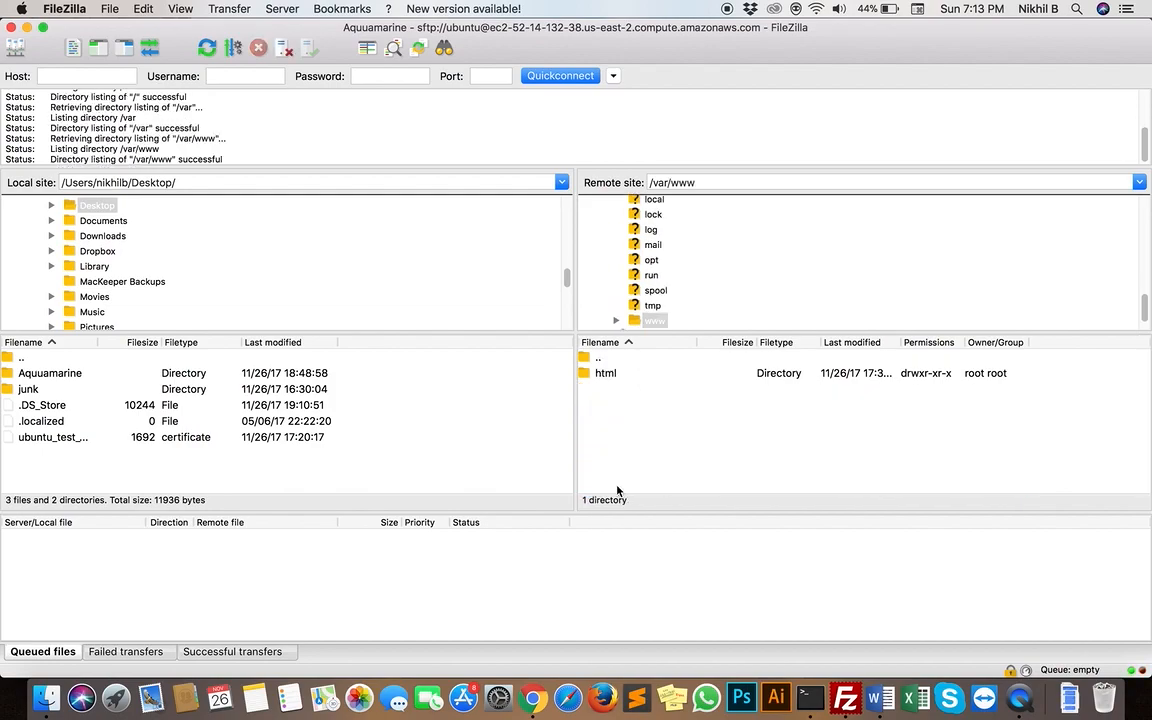
pyautogui.doubleClick(627, 376)
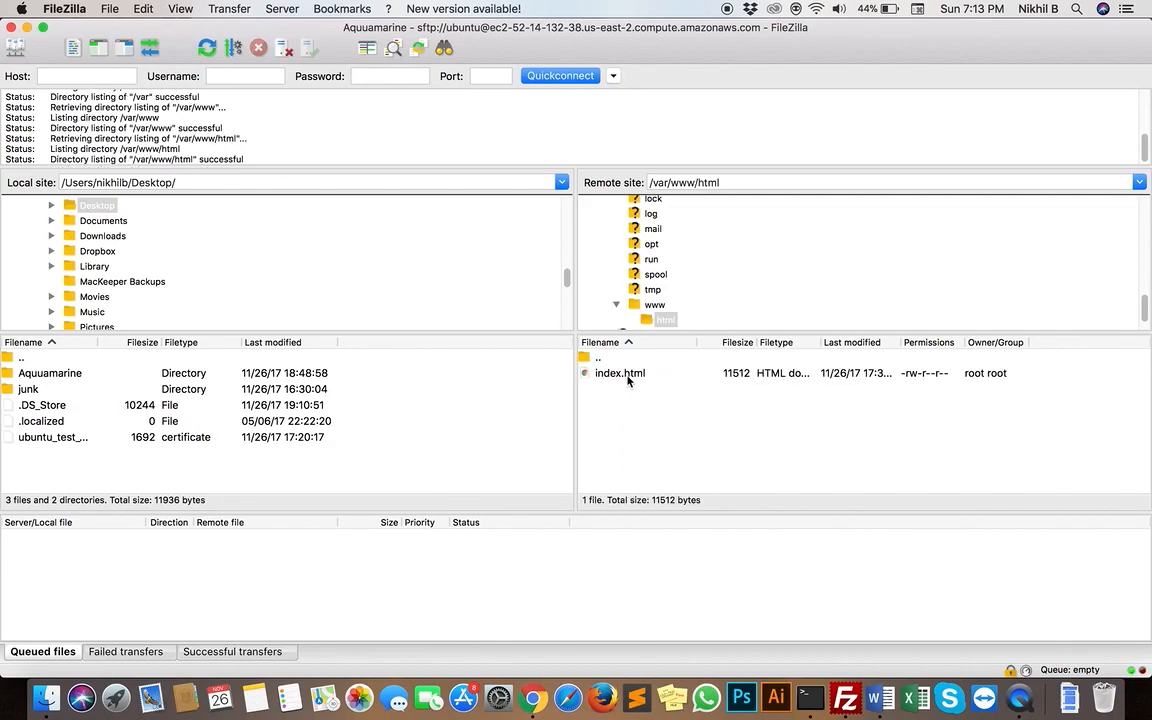
pyautogui.doubleClick(600, 358)
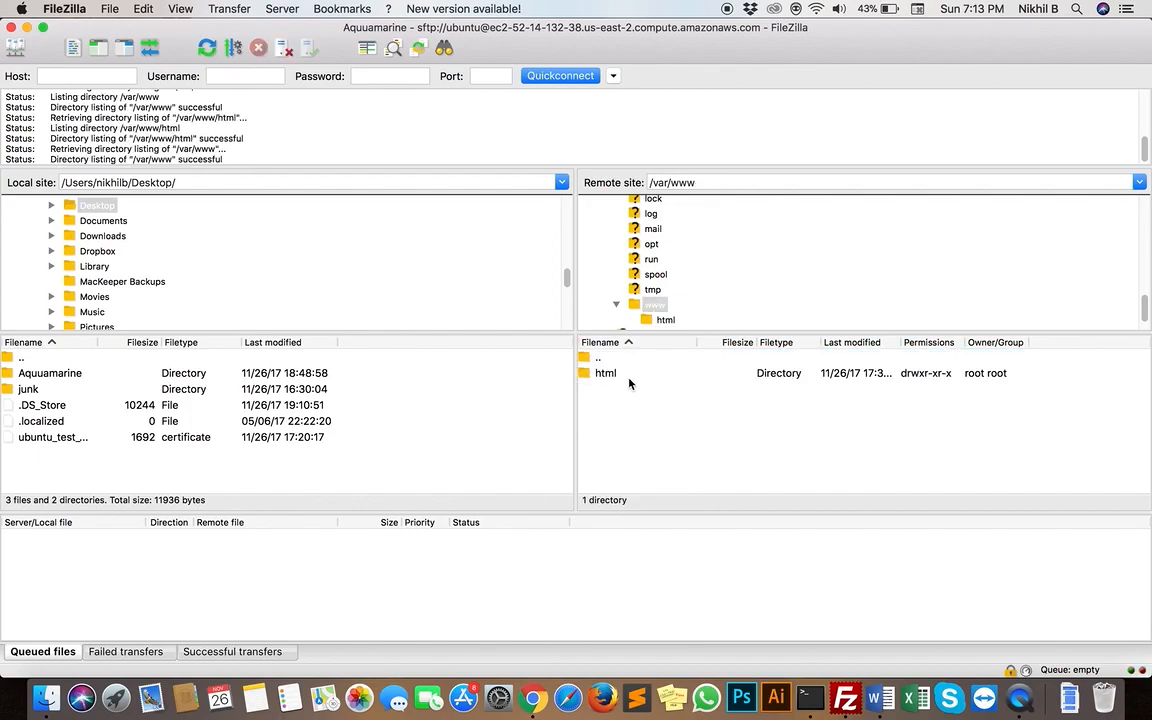
# Open the remote html folder, select index.html, and view the Apache2 default page it serves in Chrome before returning to FileZilla
pyautogui.doubleClick(627, 378)
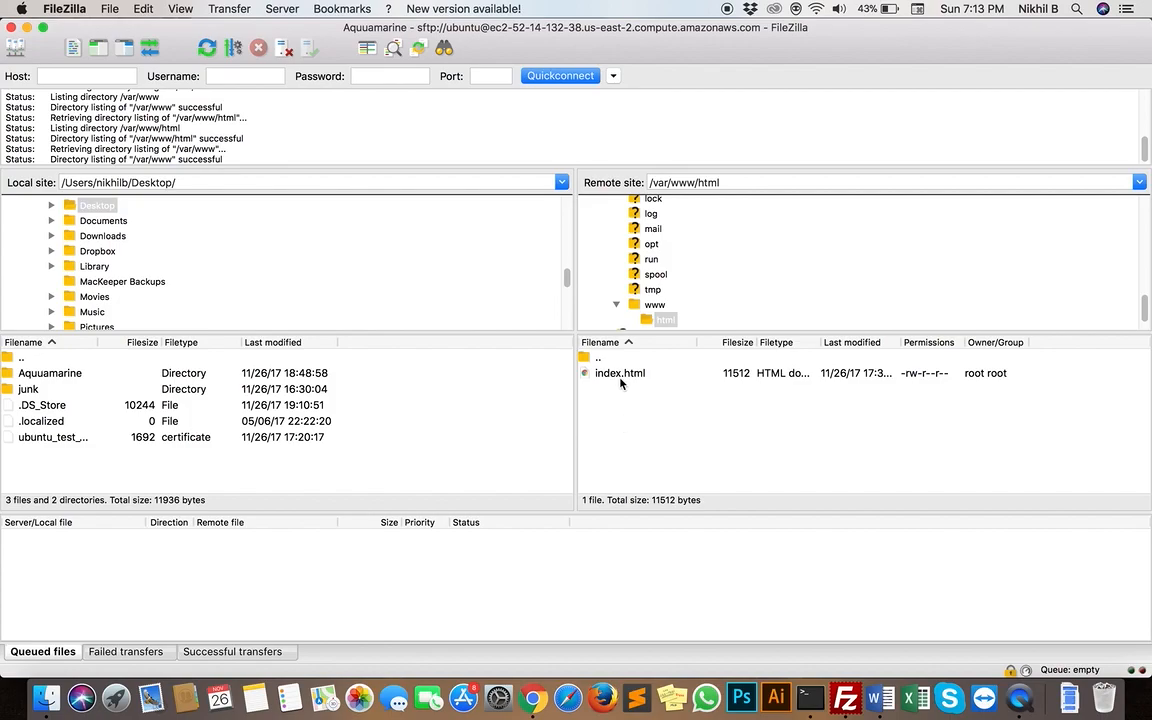
pyautogui.click(626, 378)
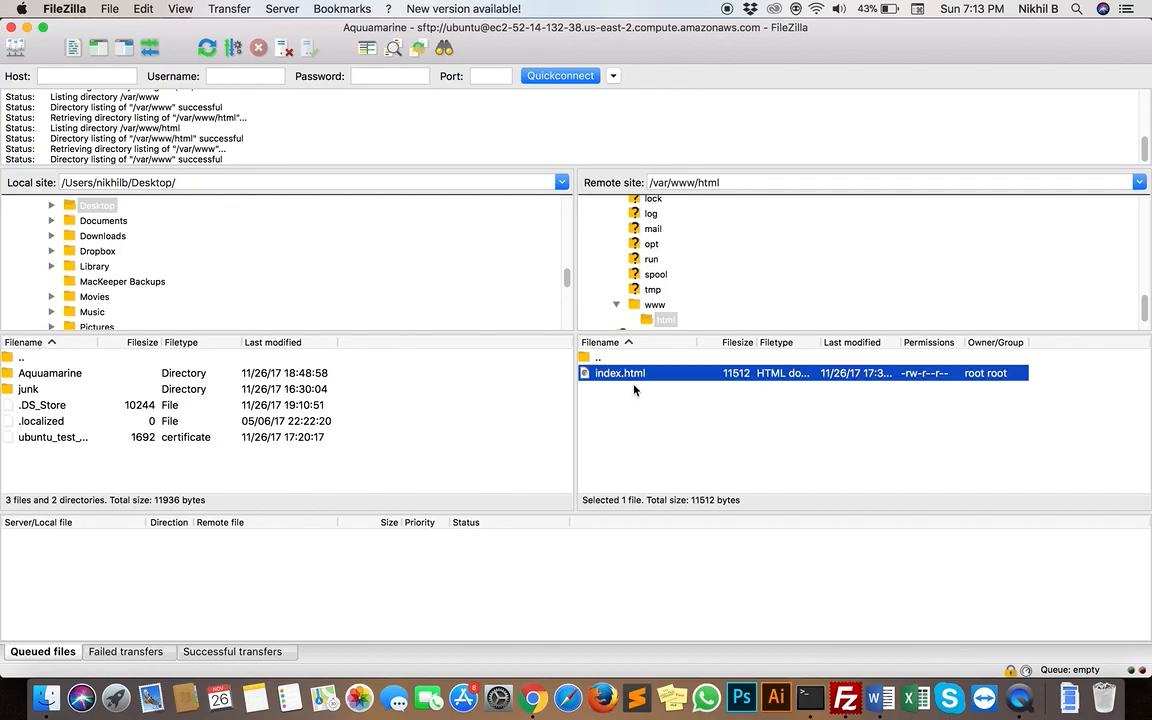
pyautogui.hotkey('ctrl', 'Up')
pyautogui.click(738, 55)
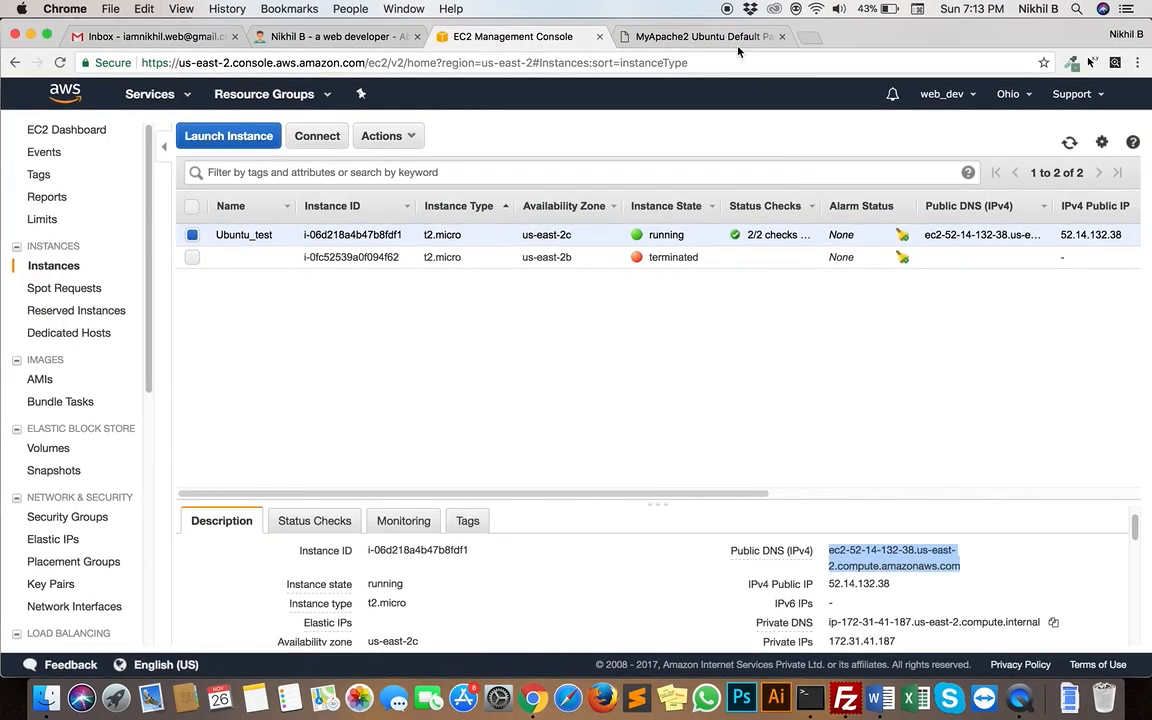
pyautogui.click(738, 42)
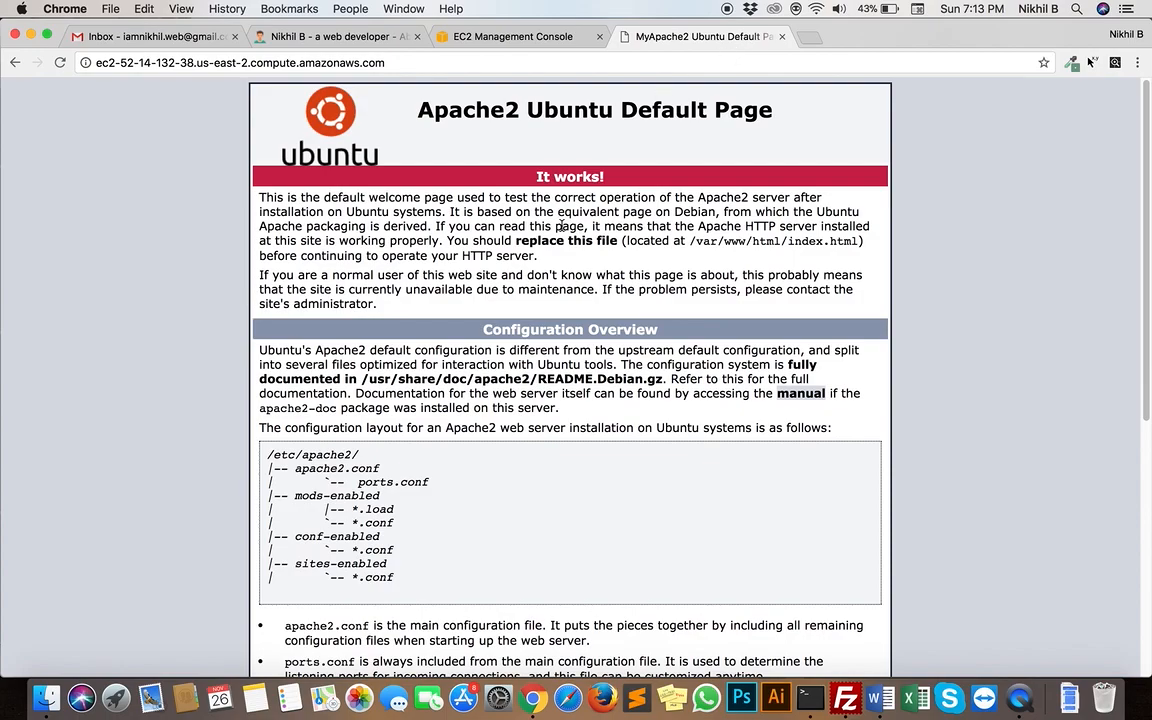
pyautogui.hotkey('ctrl', 'Up')
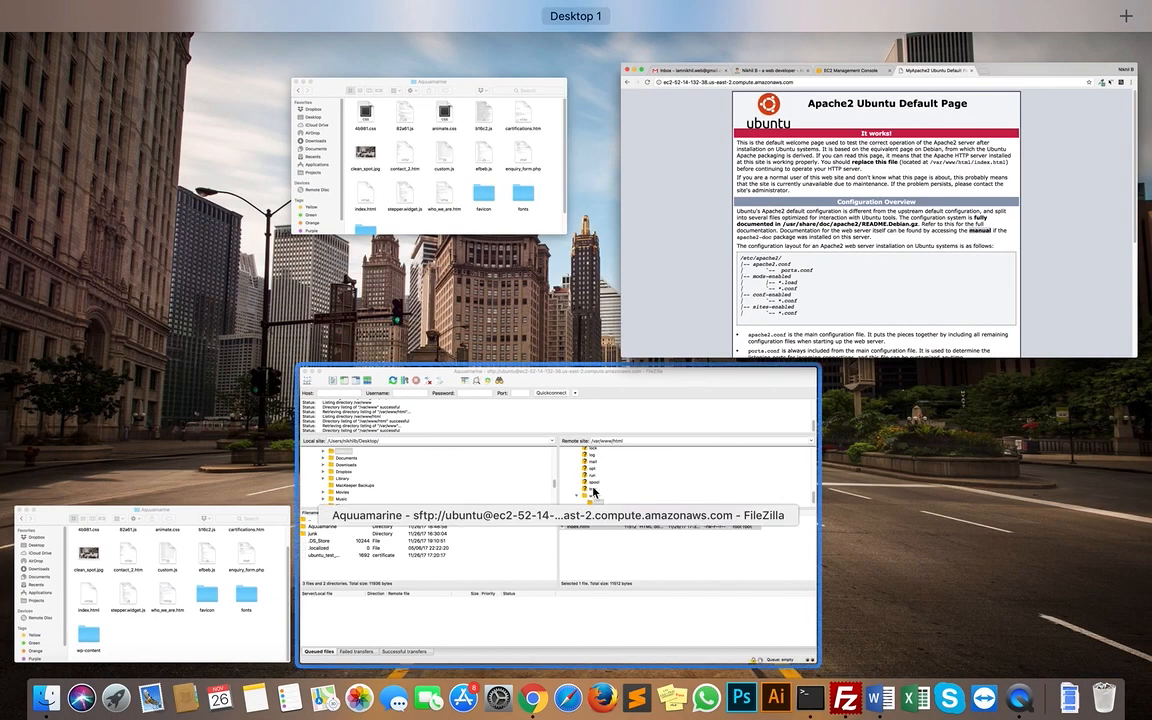
pyautogui.click(593, 492)
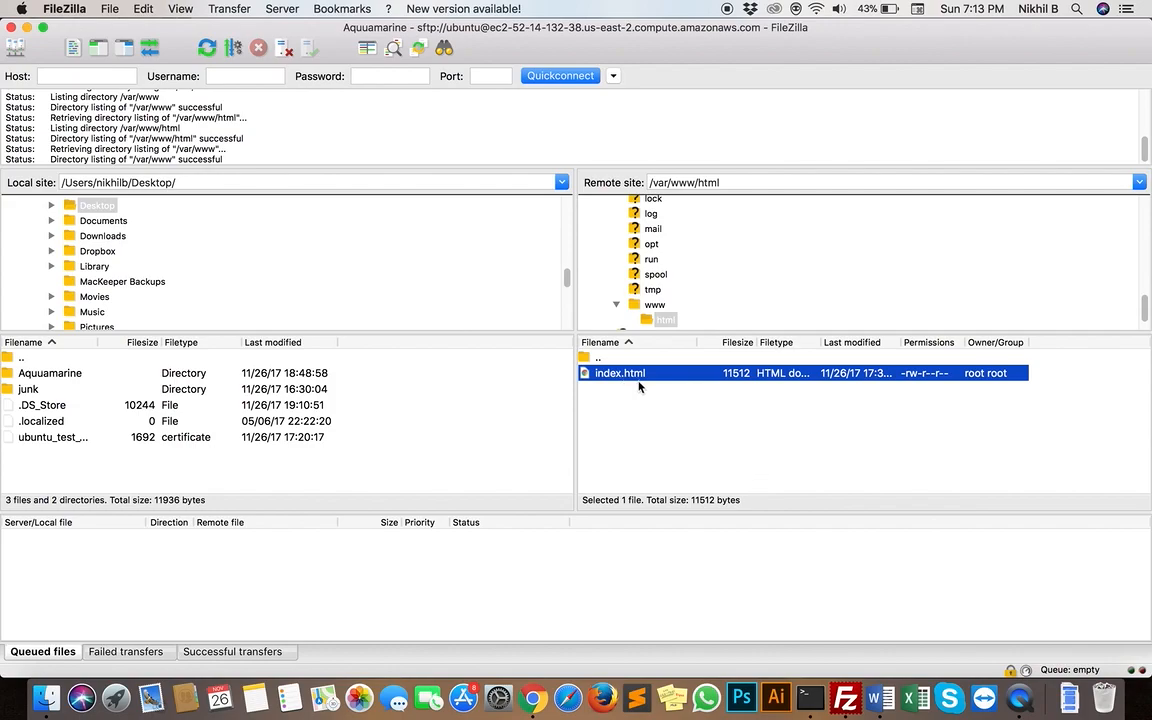
# Open the local Aquuamarine folder in the local site and look through its files
pyautogui.click(73, 375)
pyautogui.doubleClick(73, 375)
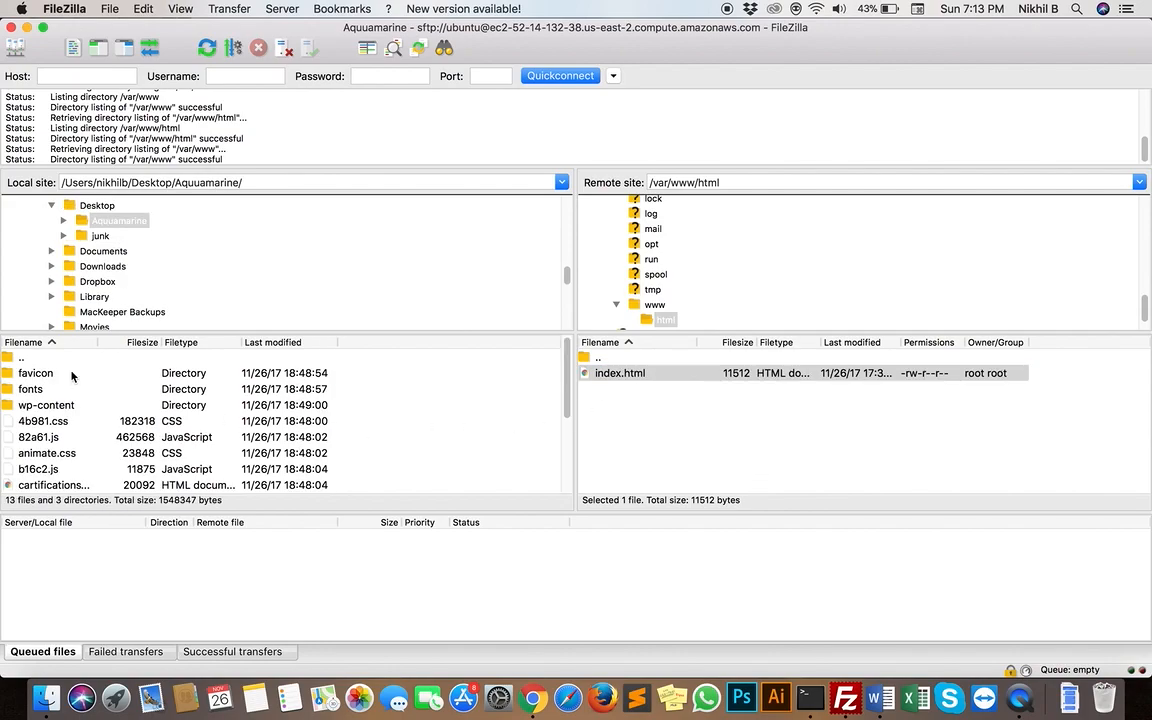
pyautogui.scroll(-3, 85, 452)
pyautogui.scroll(3, 85, 452)
# Switch to the Aquuamarine folder in Finder and open its index.html in Chrome
pyautogui.hotkey('ctrl', 'Up')
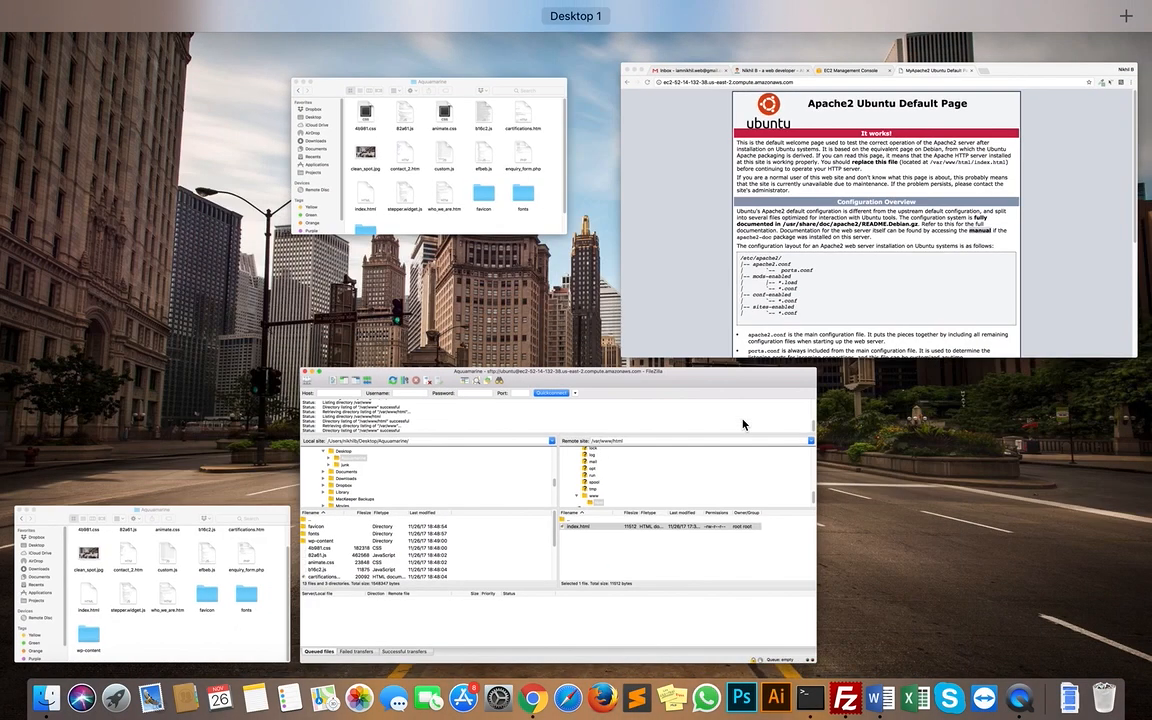
pyautogui.click(746, 206)
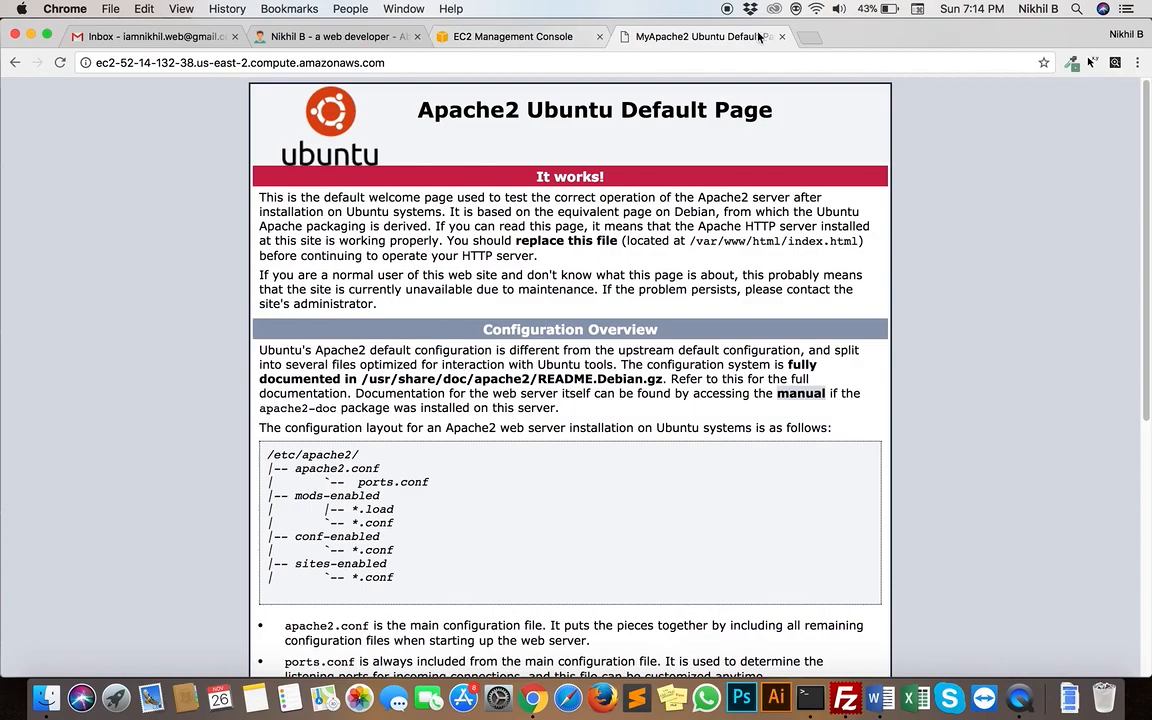
pyautogui.click(808, 38)
pyautogui.hotkey('ctrl', 'Up')
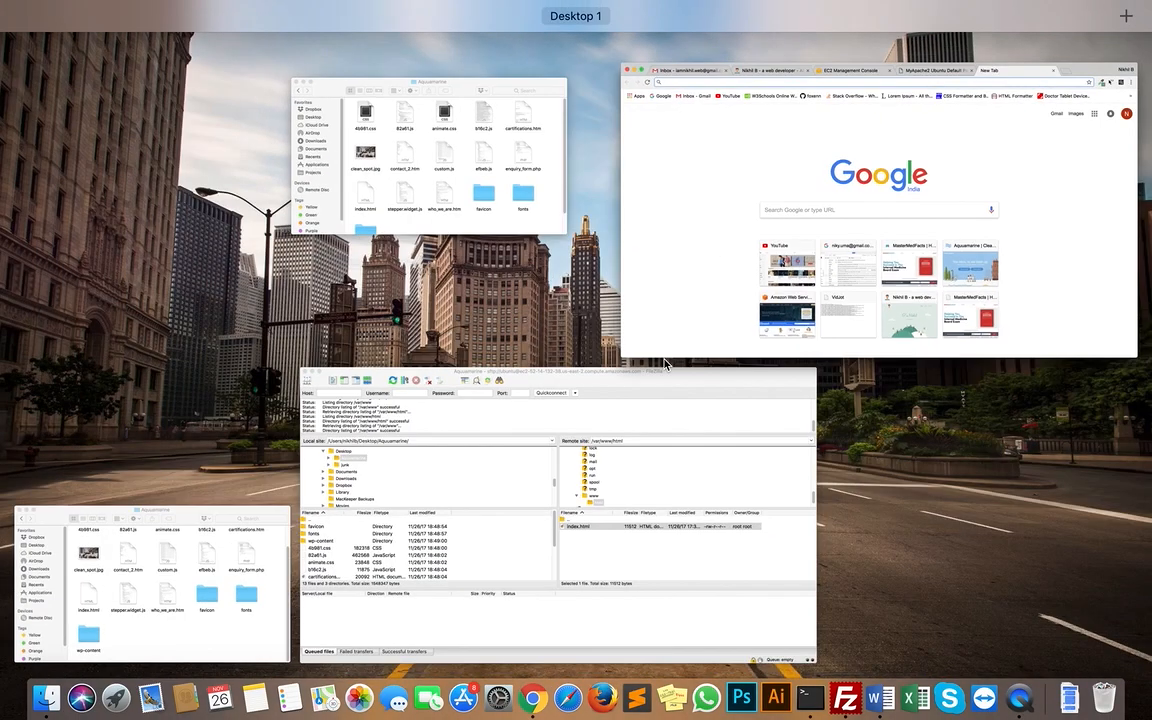
pyautogui.click(199, 545)
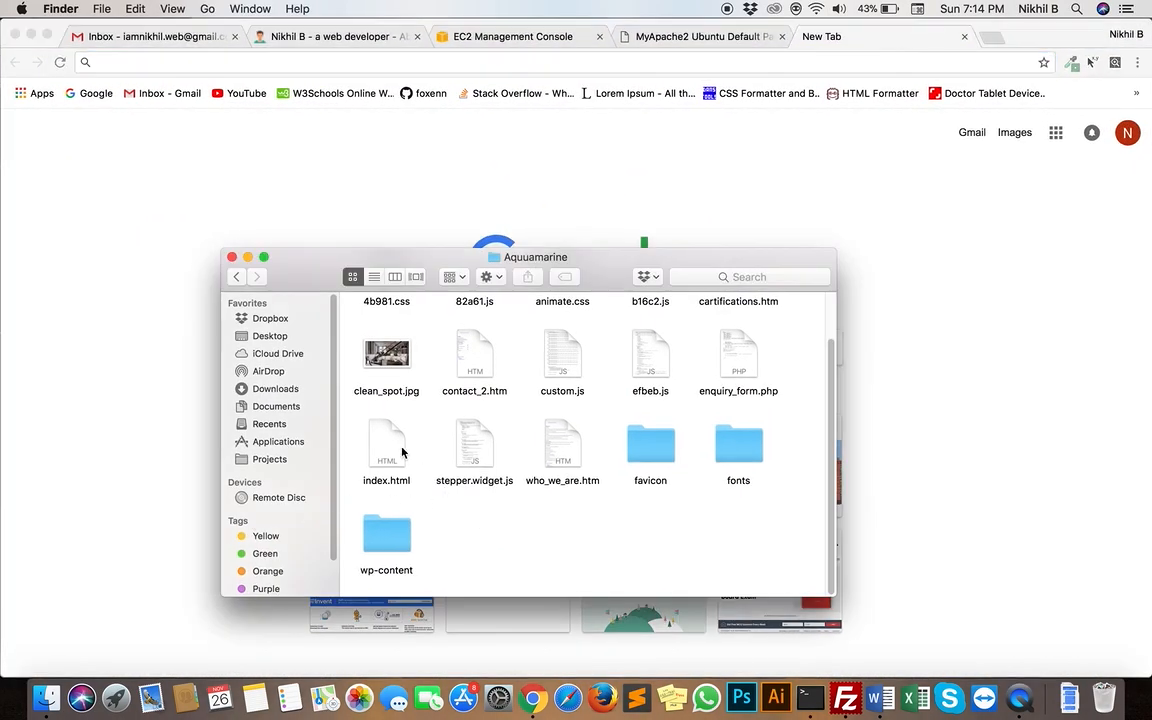
pyautogui.click(394, 441)
pyautogui.doubleClick(394, 441)
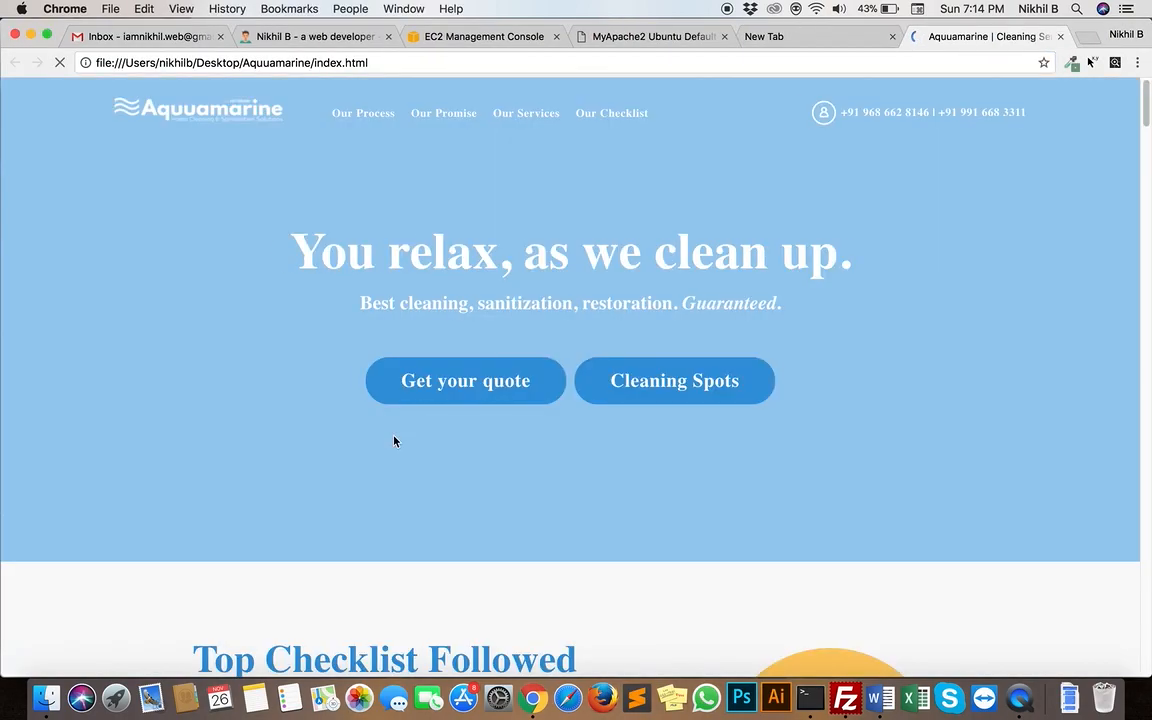
# Look through the local Aquuamarine home page, opening and closing the Cleaning Spots picture and continuing to the page's end
pyautogui.scroll(-10, 541, 469)
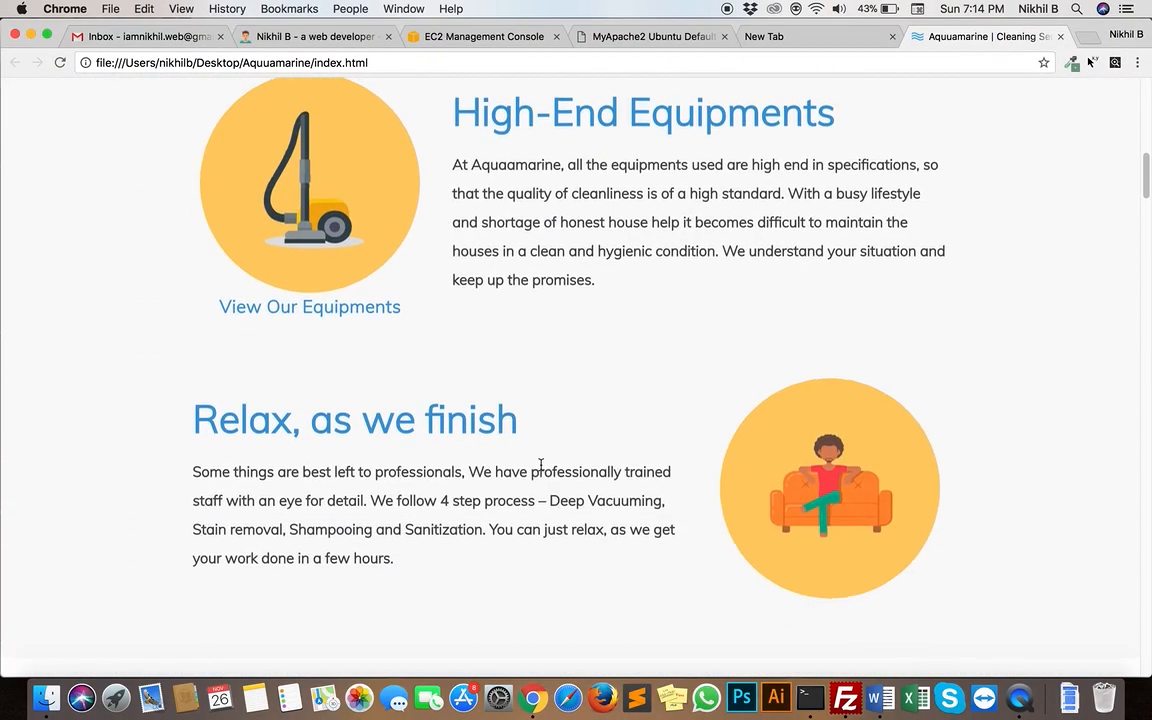
pyautogui.scroll(10, 540, 465)
pyautogui.click(664, 337)
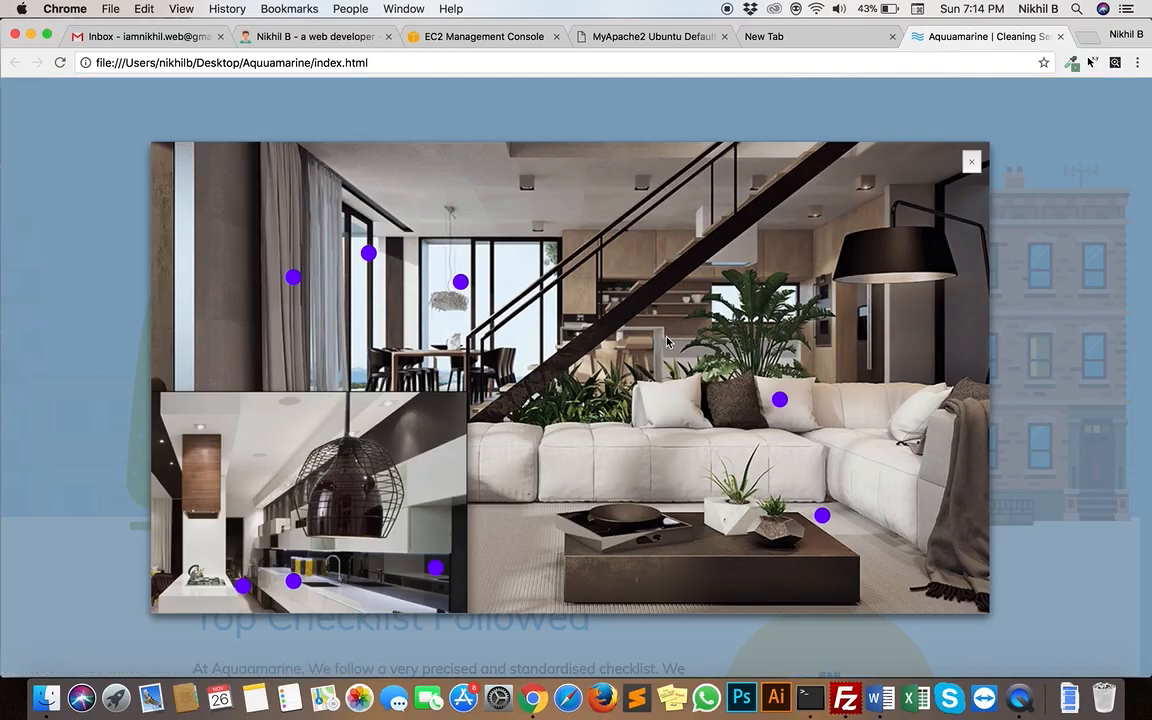
pyautogui.click(971, 163)
pyautogui.scroll(-9, 723, 593)
pyautogui.scroll(-20, 723, 593)
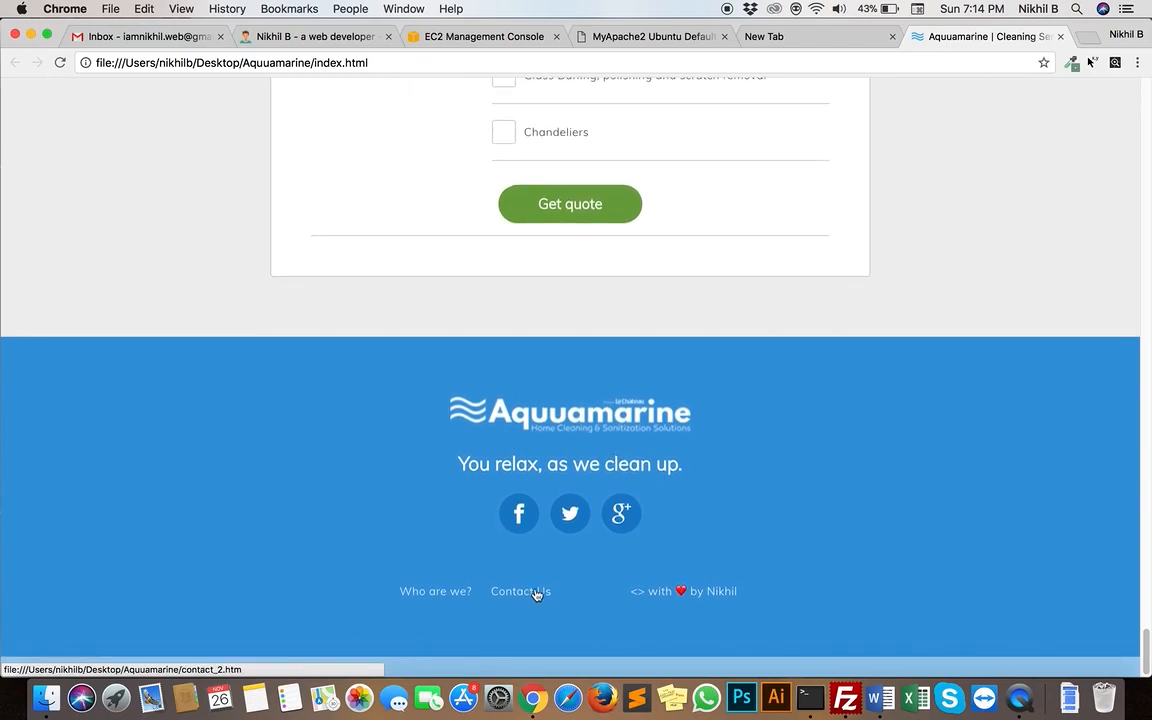
# View the site's Contact Us page, and close both local Aquuamarine pages
pyautogui.click(536, 594)
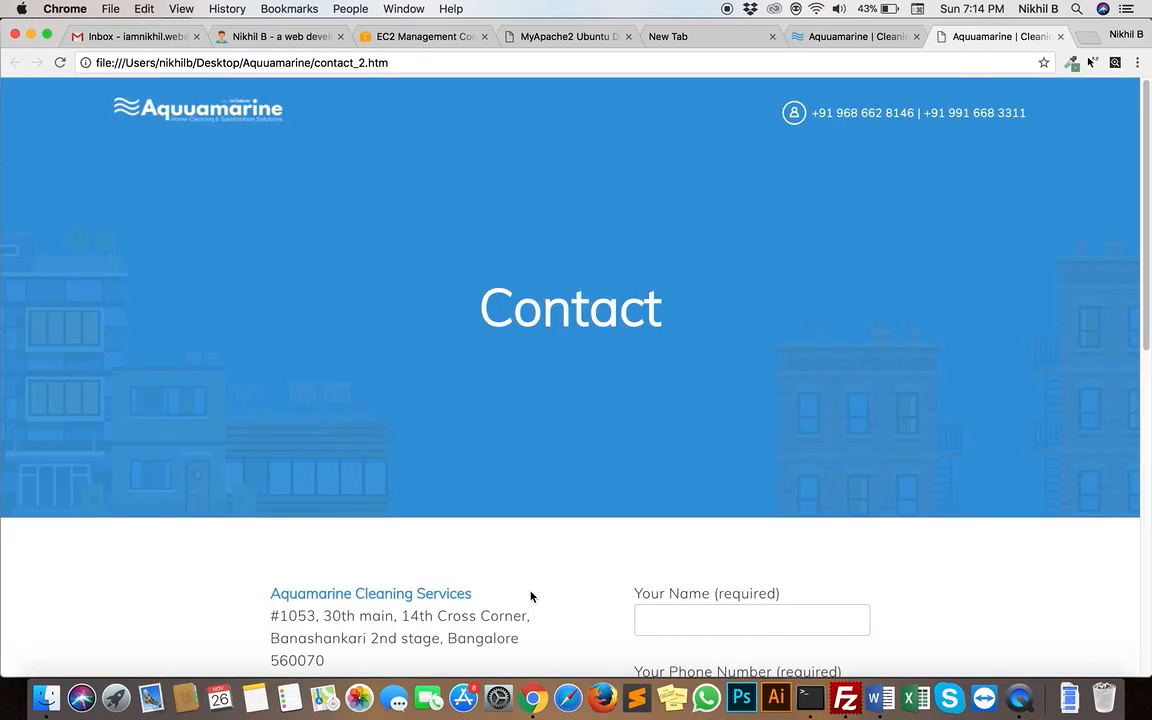
pyautogui.scroll(-5, 543, 553)
pyautogui.scroll(-4, 543, 550)
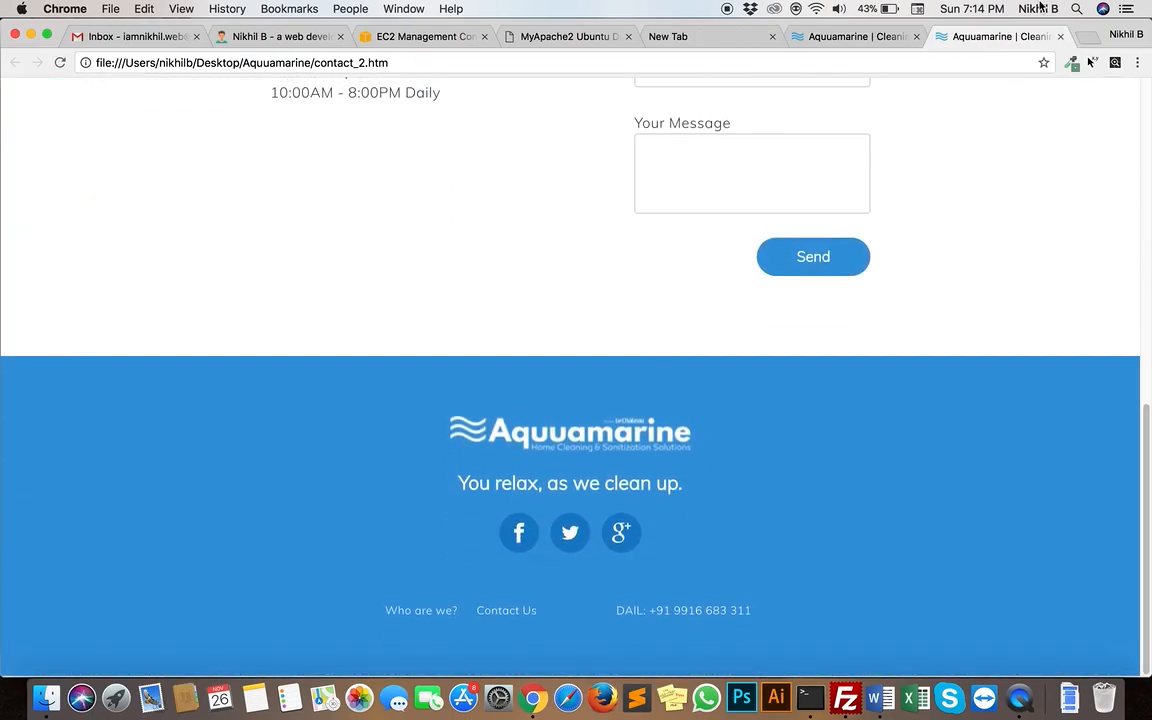
pyautogui.click(1060, 36)
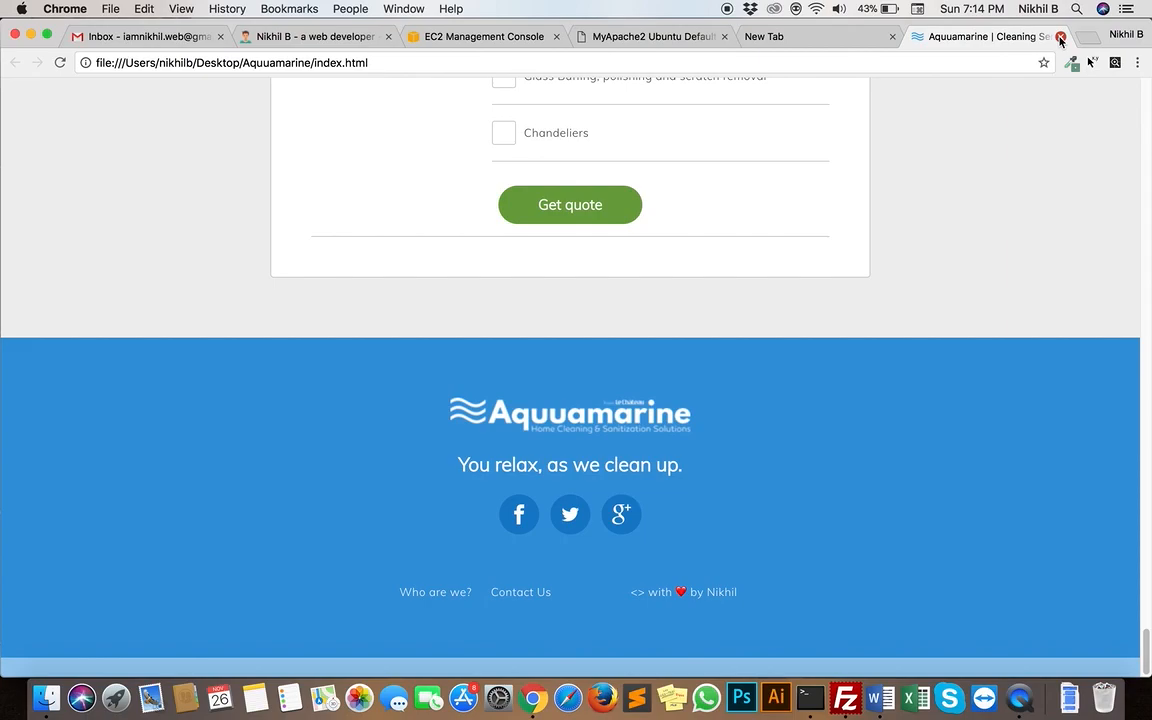
pyautogui.click(1060, 37)
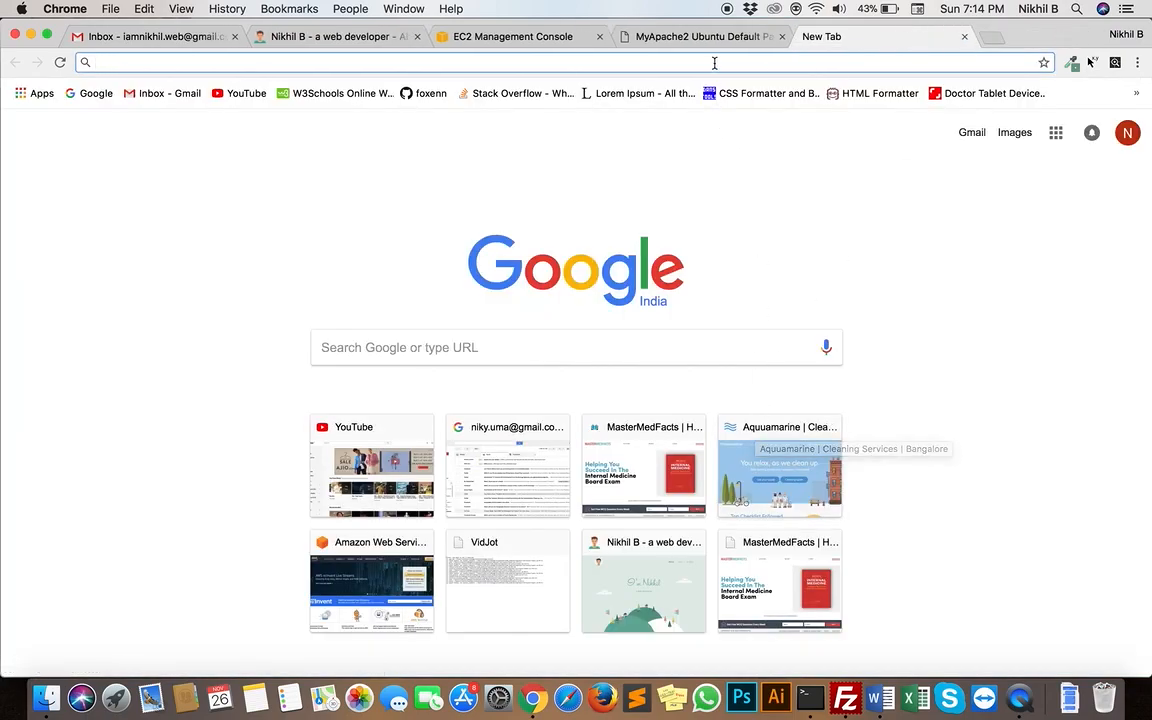
# Show the Apache2 default page again, return to FileZilla, and select index.html in the remote html folder
pyautogui.click(656, 38)
pyautogui.hotkey('ctrl', 'Up')
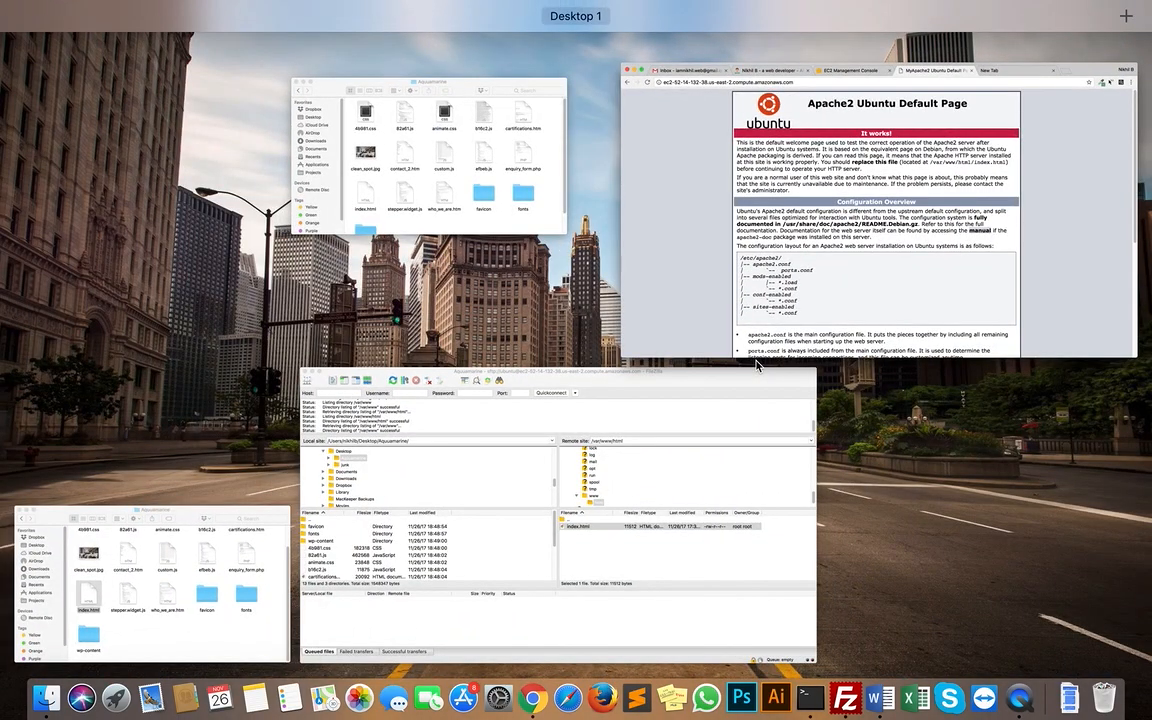
pyautogui.click(647, 472)
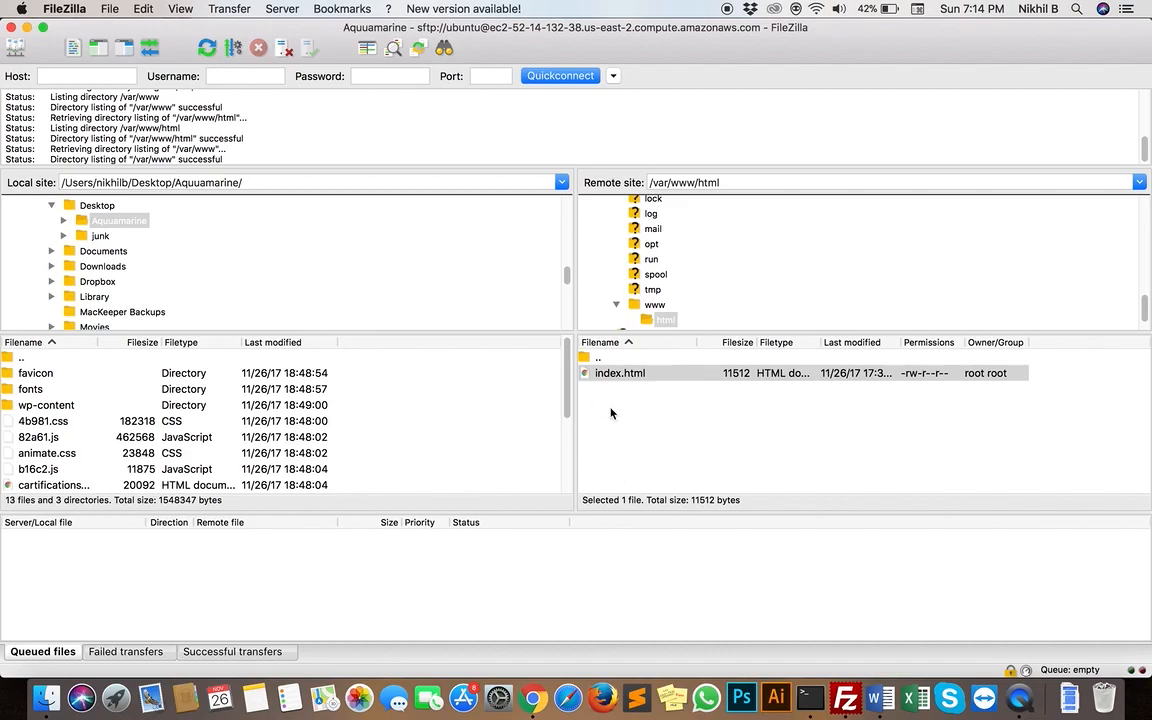
pyautogui.click(640, 395)
pyautogui.click(647, 376)
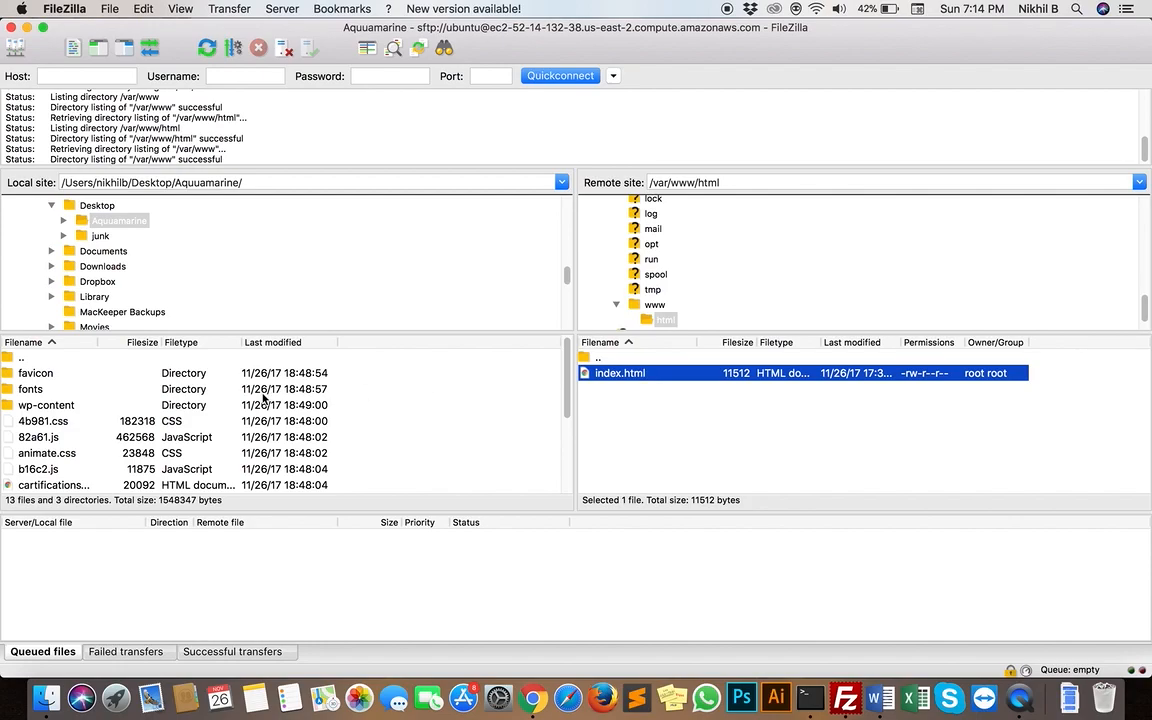
# Move the local site up to the Desktop and download the remote index.html into it
pyautogui.doubleClick(45, 362)
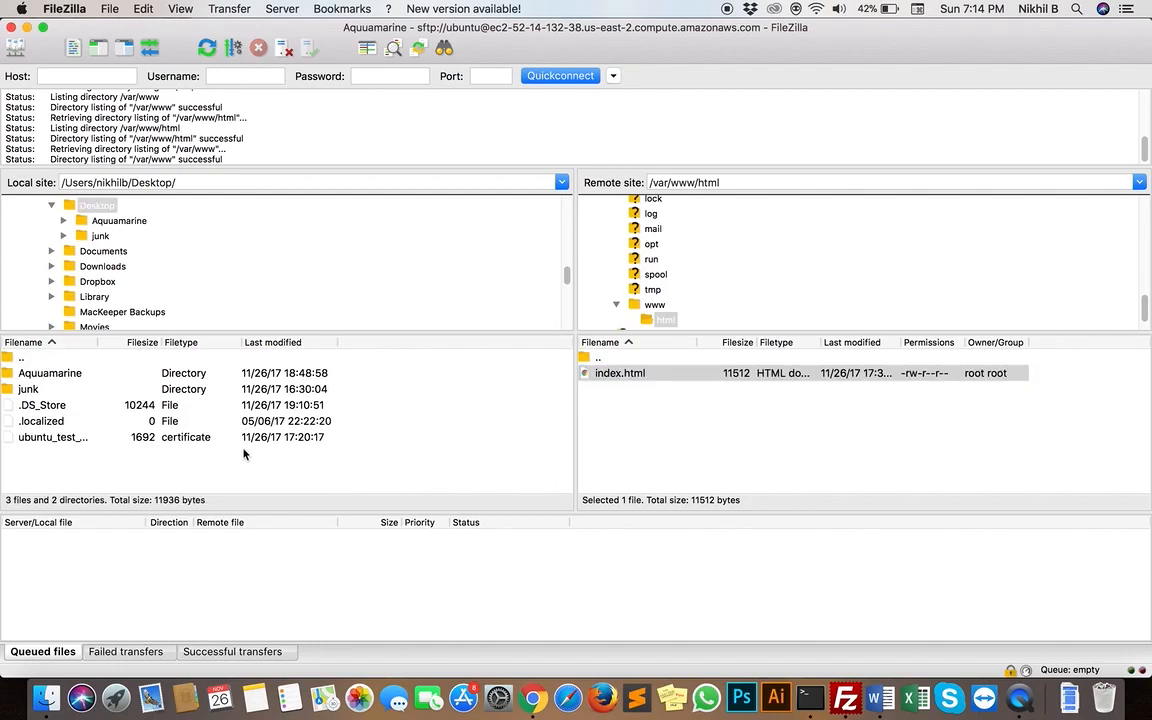
pyautogui.click(700, 473)
pyautogui.click(689, 378)
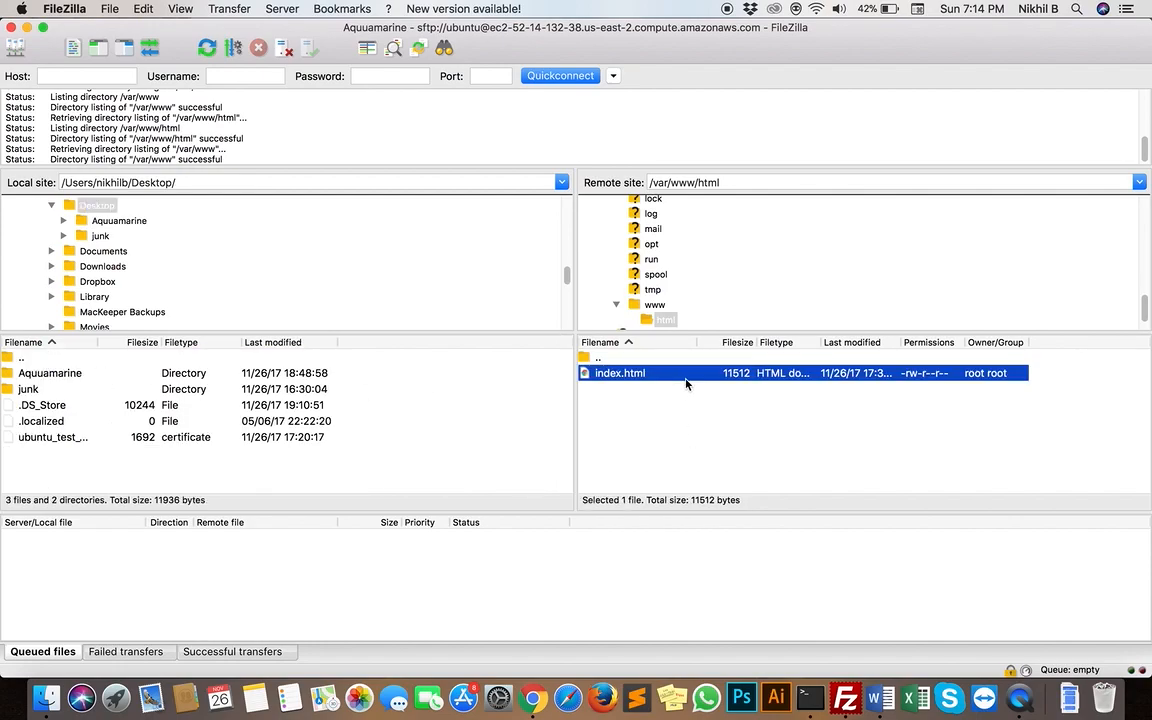
pyautogui.rightClick(681, 374)
pyautogui.click(720, 381)
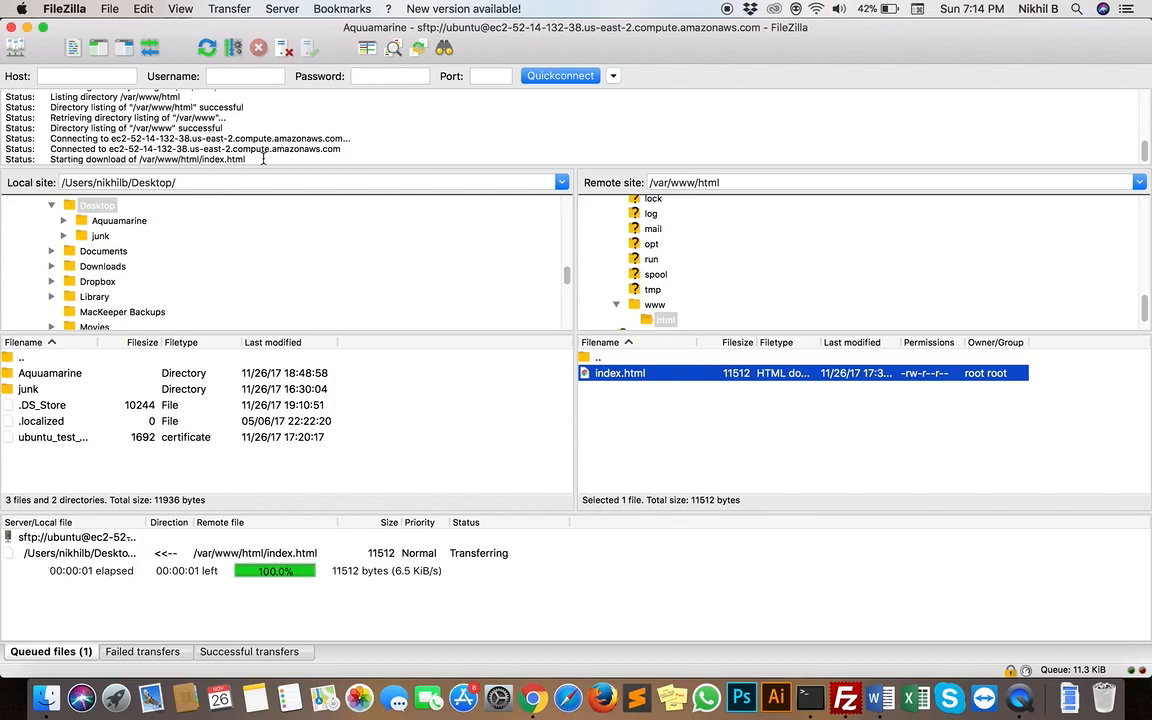
pyautogui.click(142, 442)
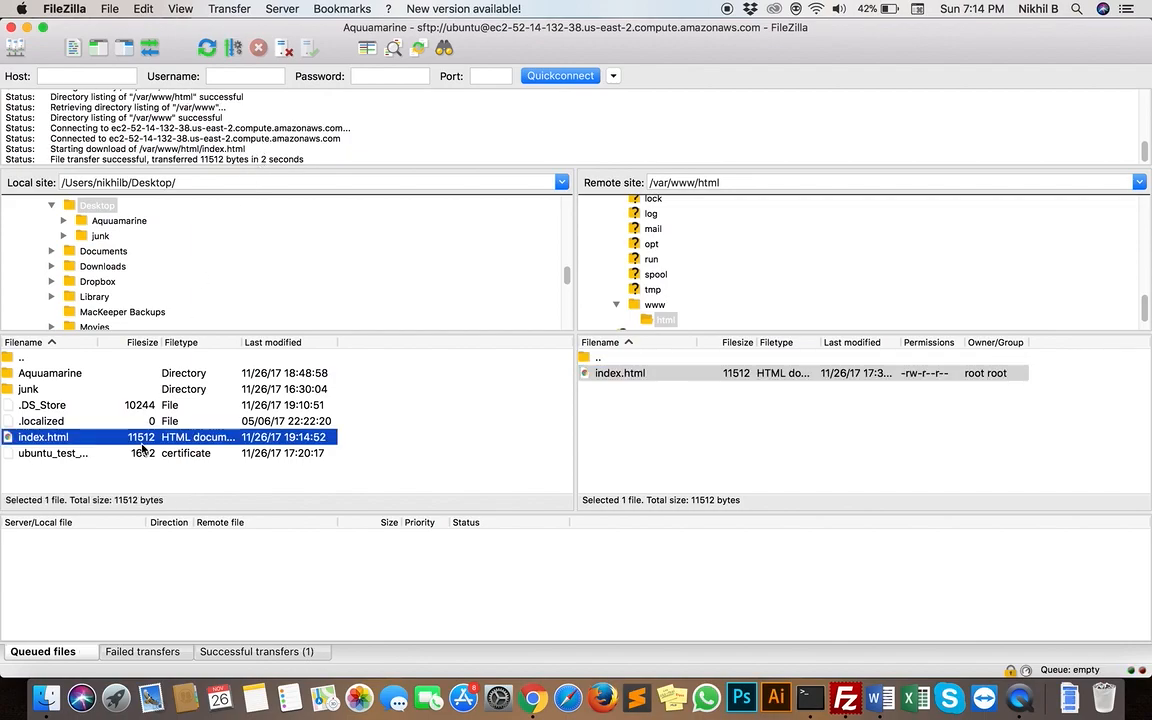
# Switch to Terminal, clear the window, change to the Desktop/ directory, and list its contents with ls
pyautogui.click(804, 698)
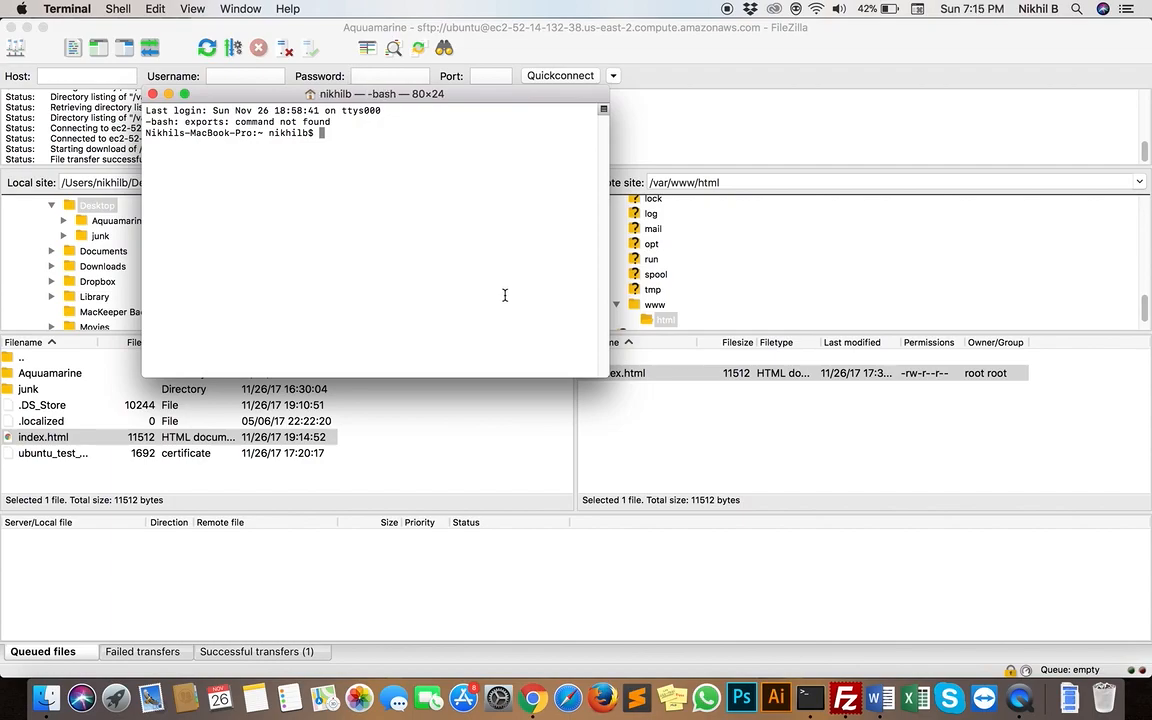
pyautogui.press('super+k')
pyautogui.write('cd')
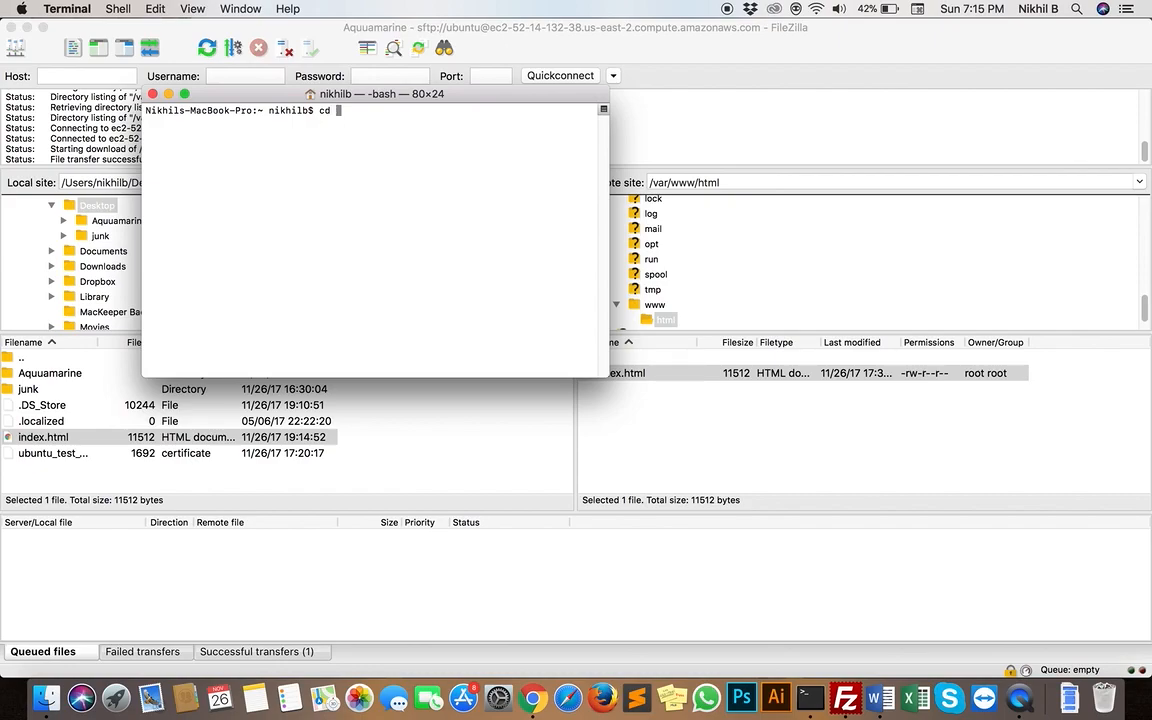
pyautogui.write(' Desktop/')
pyautogui.press('Return')
pyautogui.write('ls-MacBook-Pro:Desktop nikhilb$')
pyautogui.press('Return')
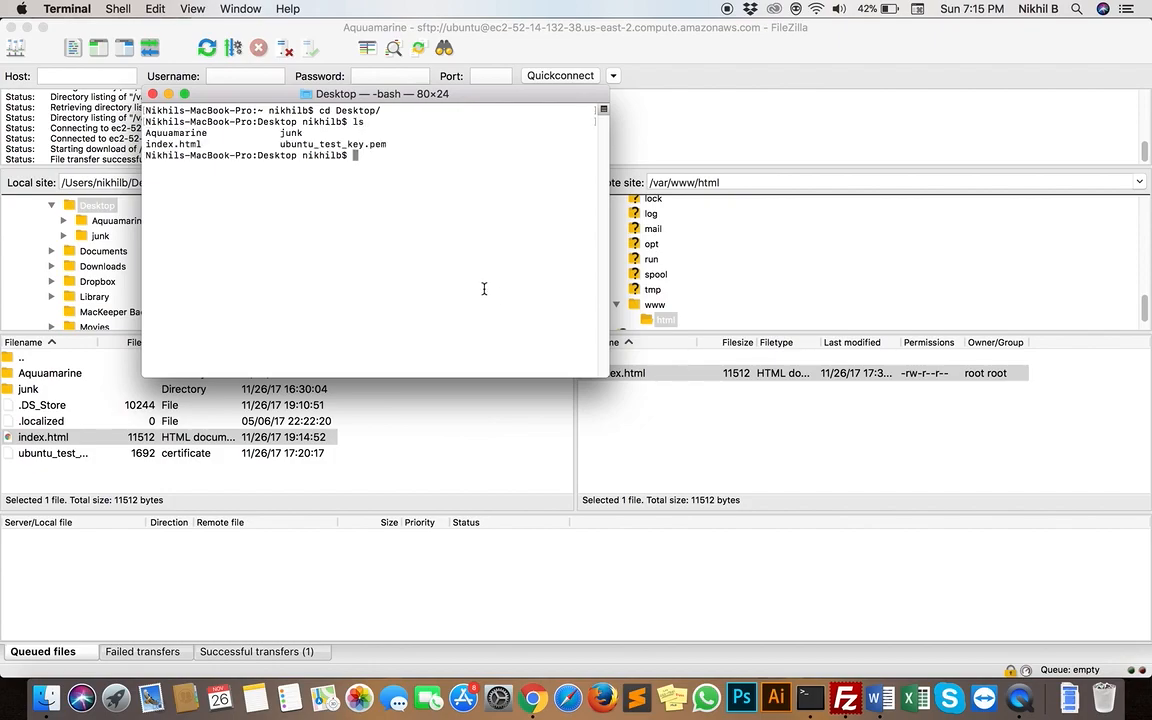
# Locate the ubuntu_test_key.pem file in the Desktop listing
pyautogui.moveTo(391, 152)
pyautogui.mouseDown()
pyautogui.moveTo(303, 152)
pyautogui.moveTo(382, 140)
pyautogui.mouseUp()
pyautogui.click(281, 147)
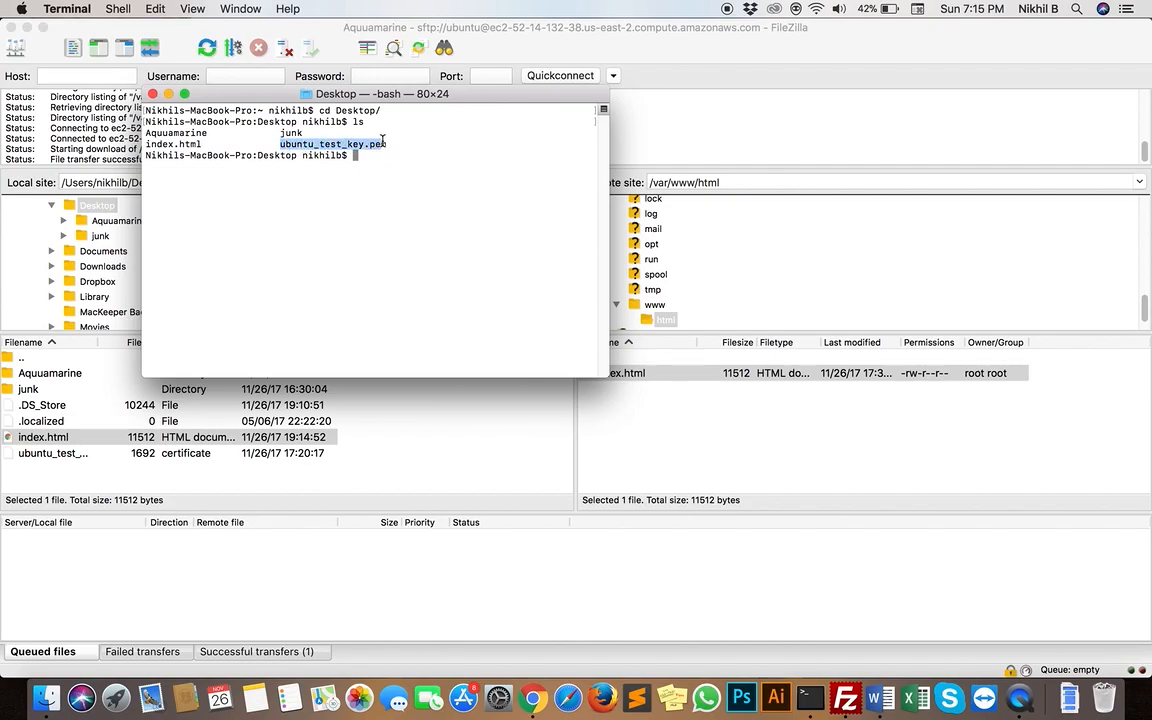
pyautogui.click(440, 208)
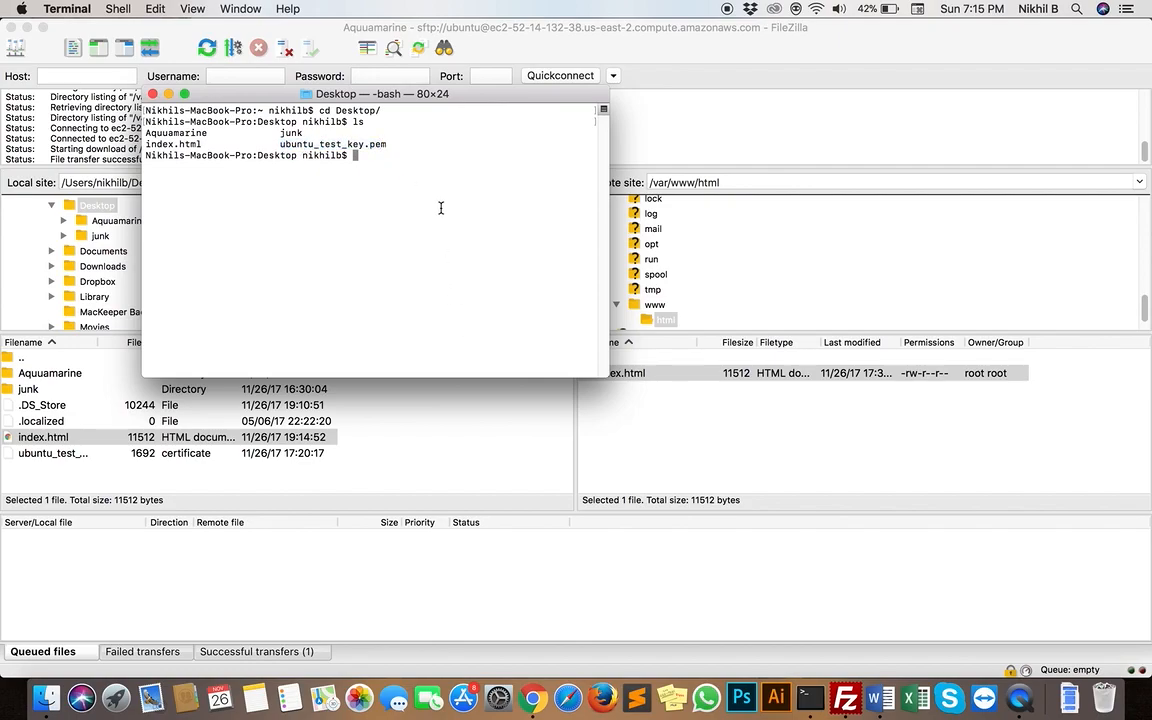
# Switch to Chrome, open the connection instructions for the Ubuntu_test instance in the EC2 console, and copy the example ssh command
pyautogui.hotkey('ctrl', 'Up')
pyautogui.click(664, 252)
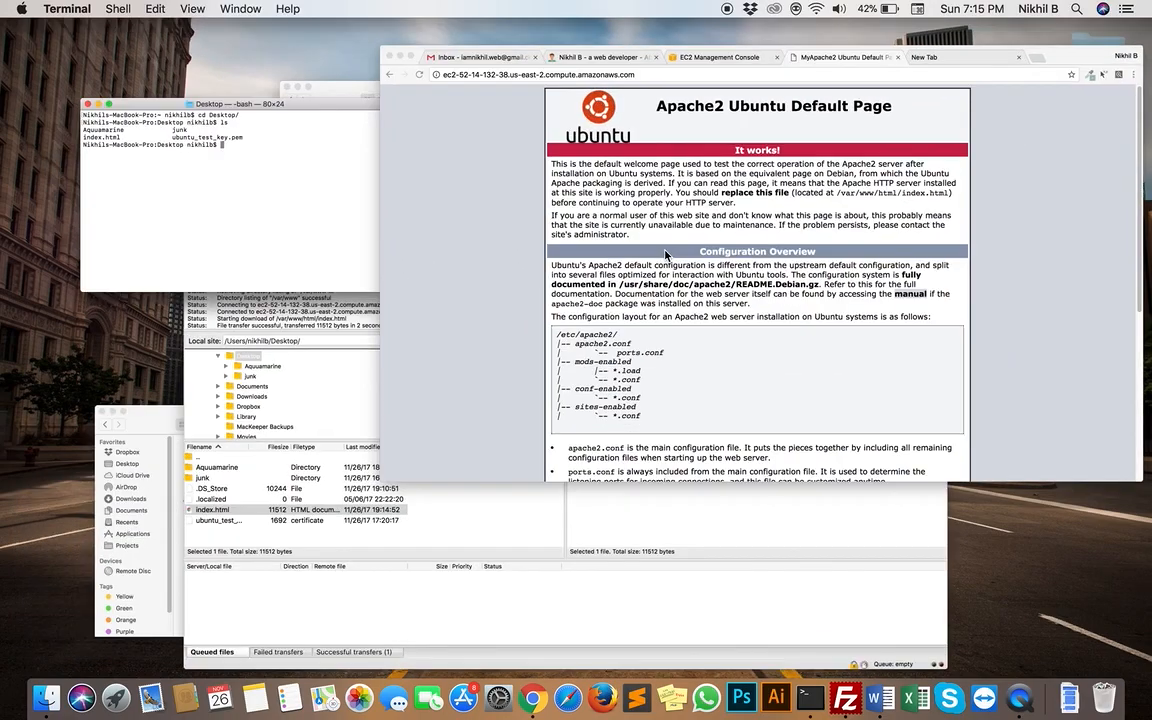
pyautogui.click(460, 36)
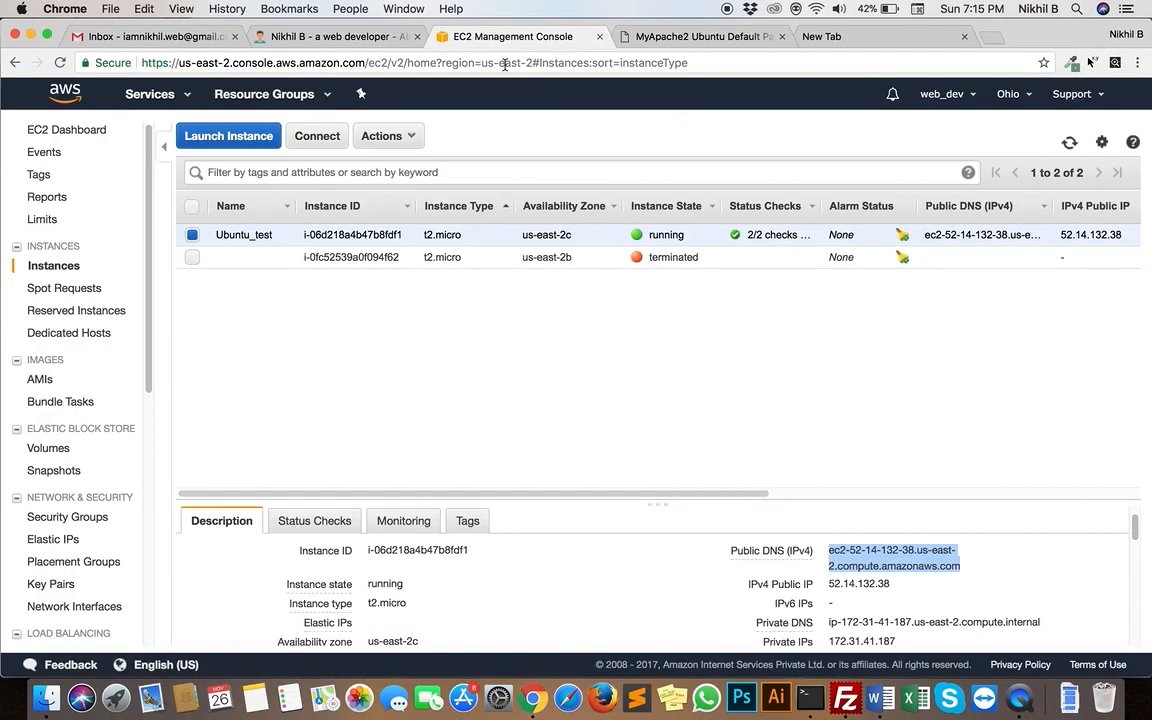
pyautogui.click(300, 136)
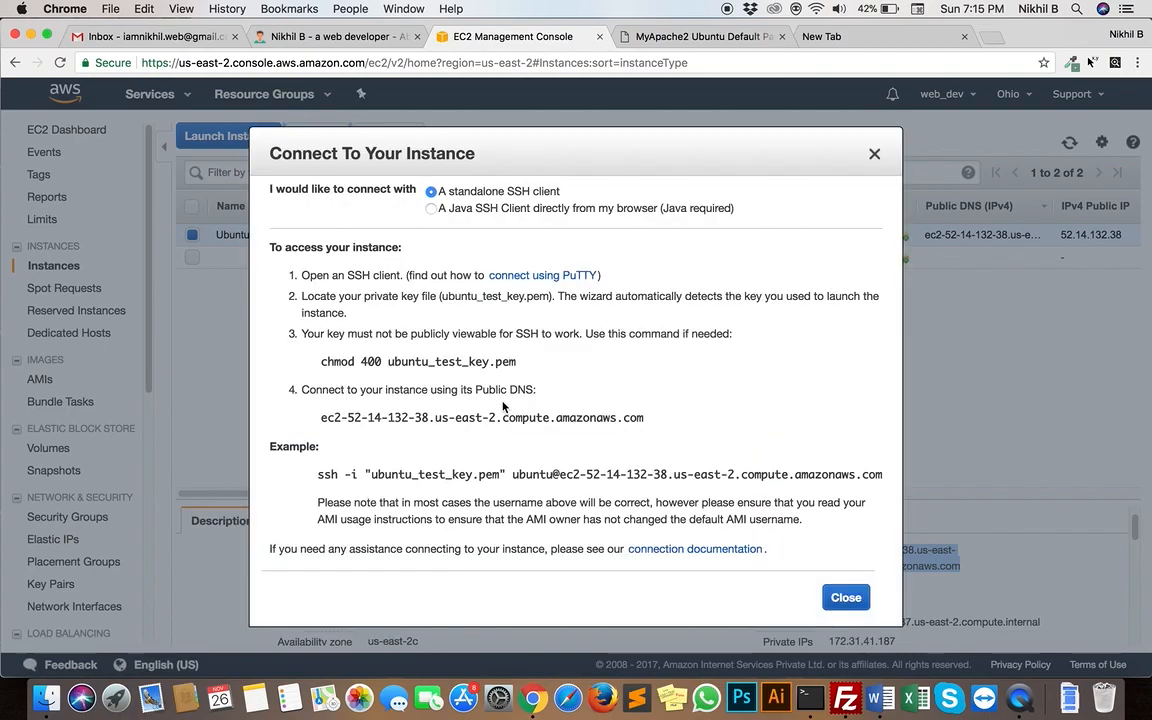
pyautogui.moveTo(318, 474); pyautogui.dragTo(506, 472)
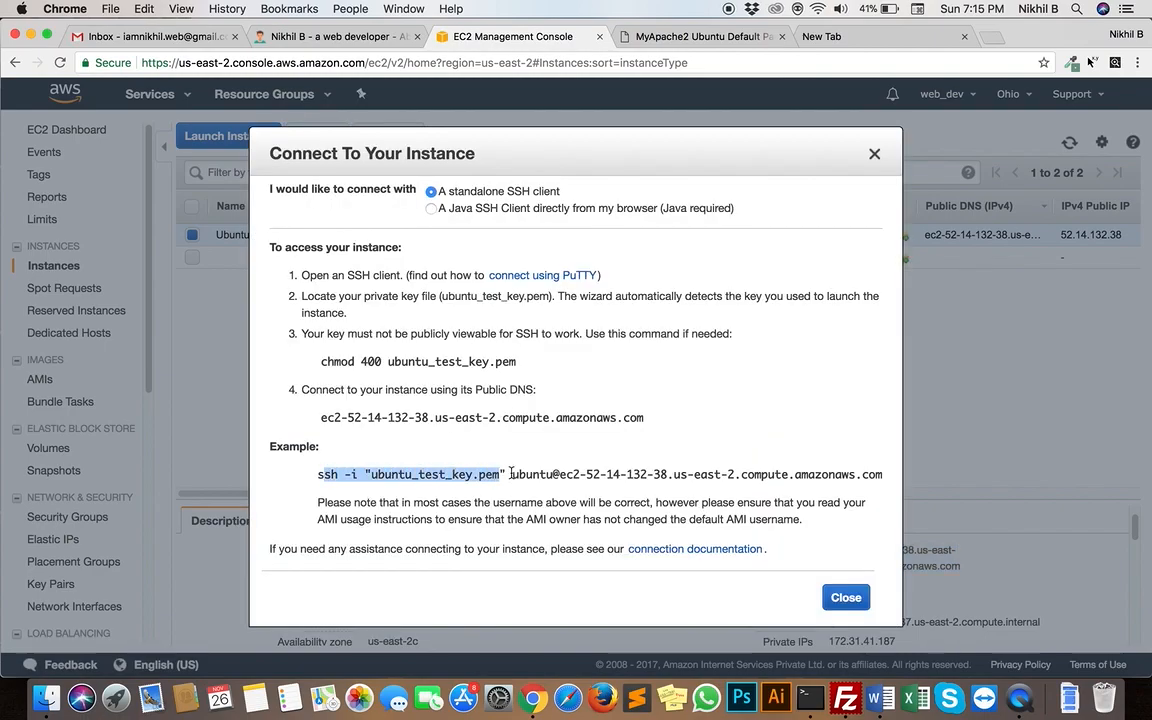
pyautogui.click(318, 475)
pyautogui.moveTo(318, 475); pyautogui.dragTo(882, 474)
pyautogui.press('super+c')
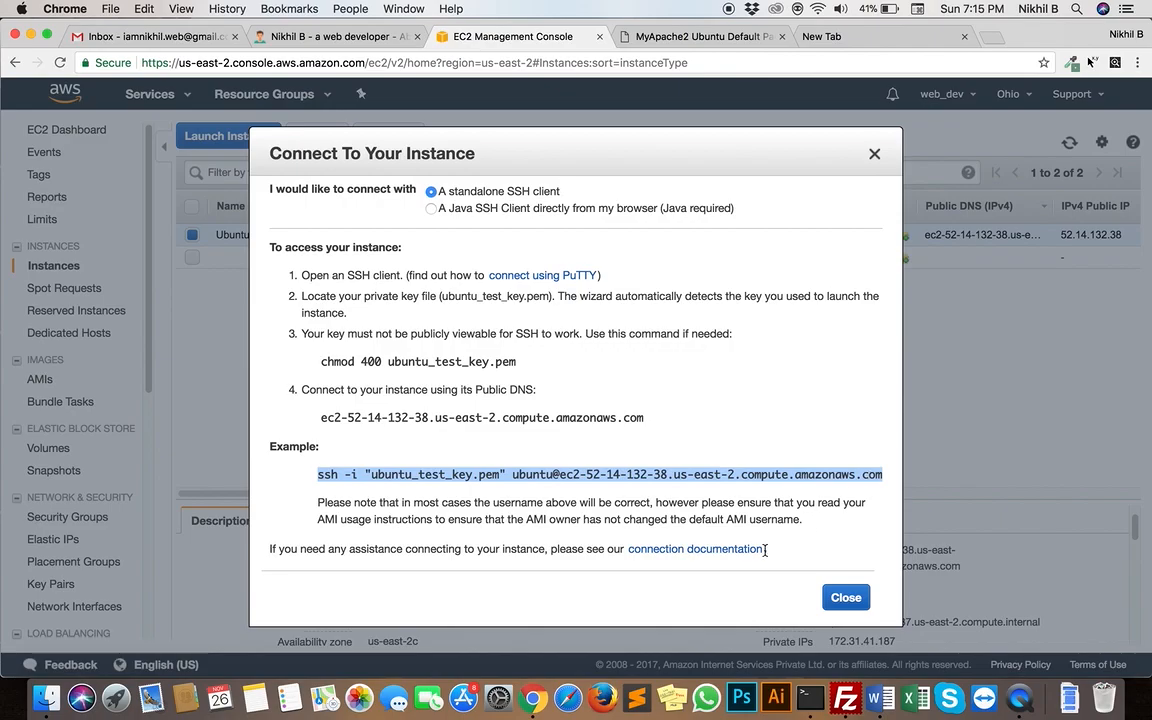
pyautogui.hotkey('ctrl', 'Up')
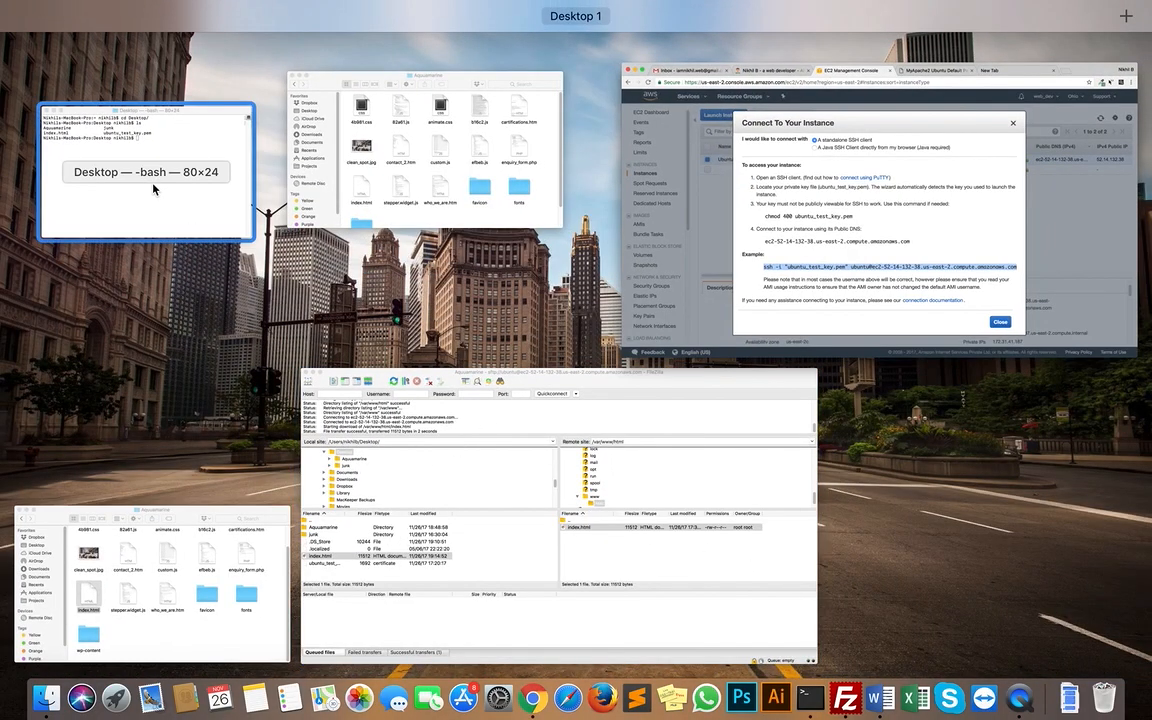
pyautogui.click(137, 164)
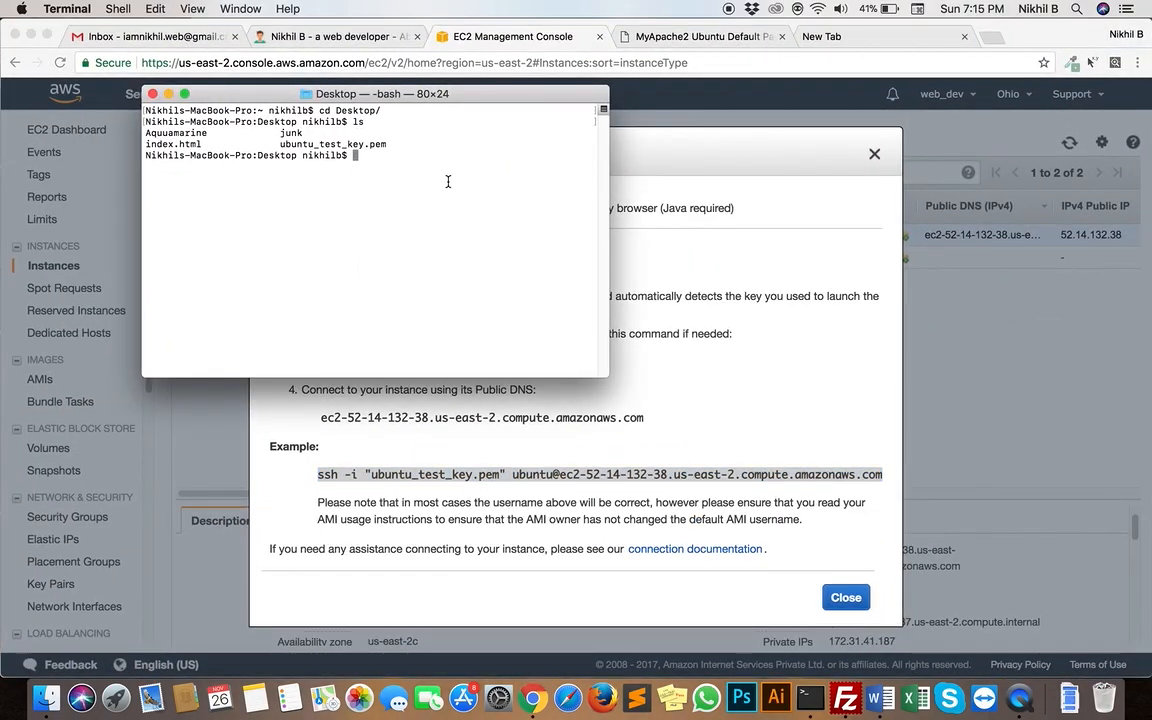
pyautogui.press('super+v')
pyautogui.press('Return')
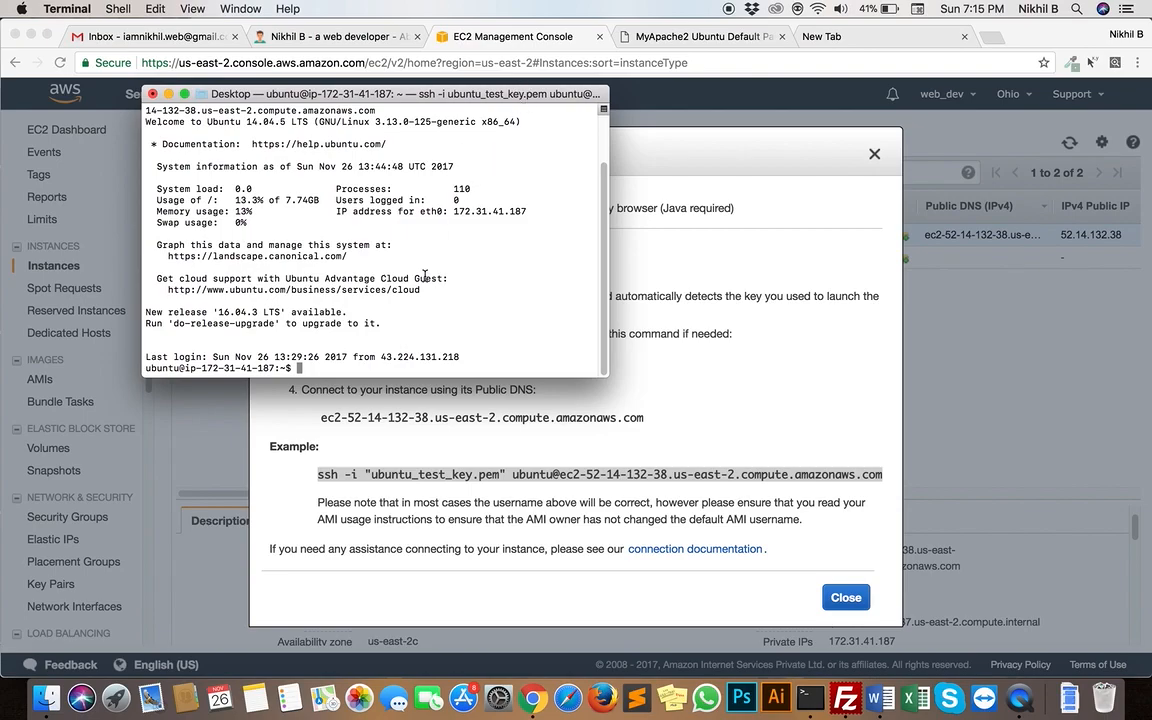
pyautogui.hotkey('ctrl', 'Up')
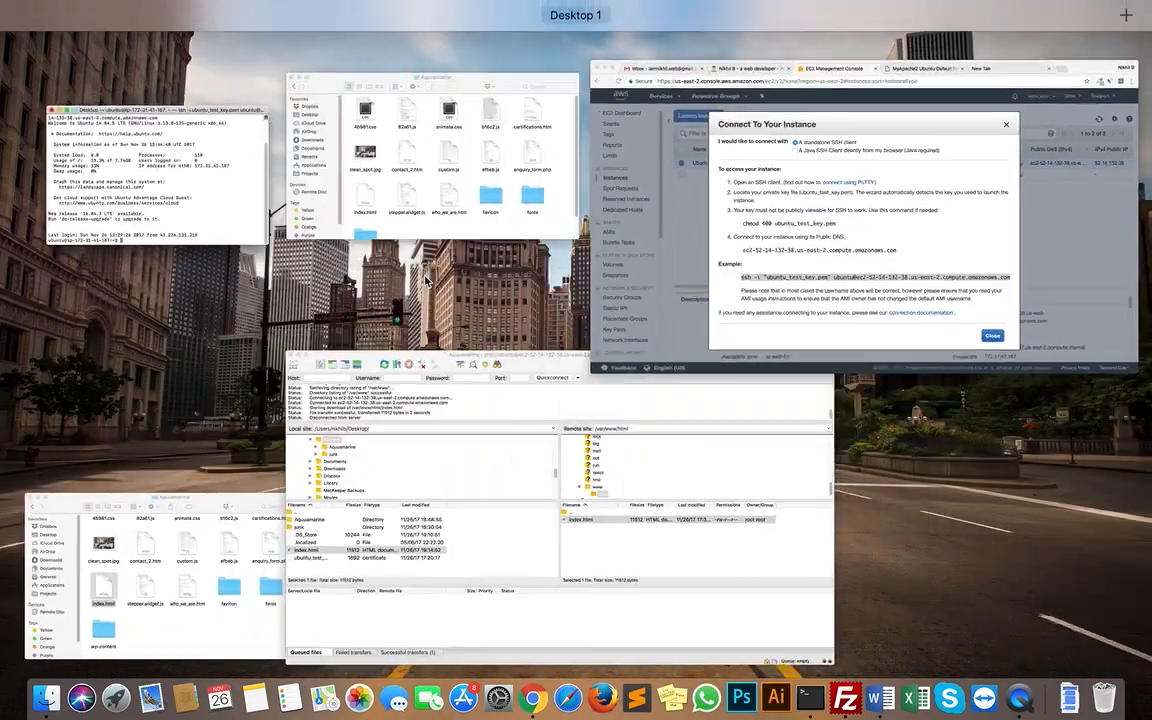
pyautogui.click(474, 509)
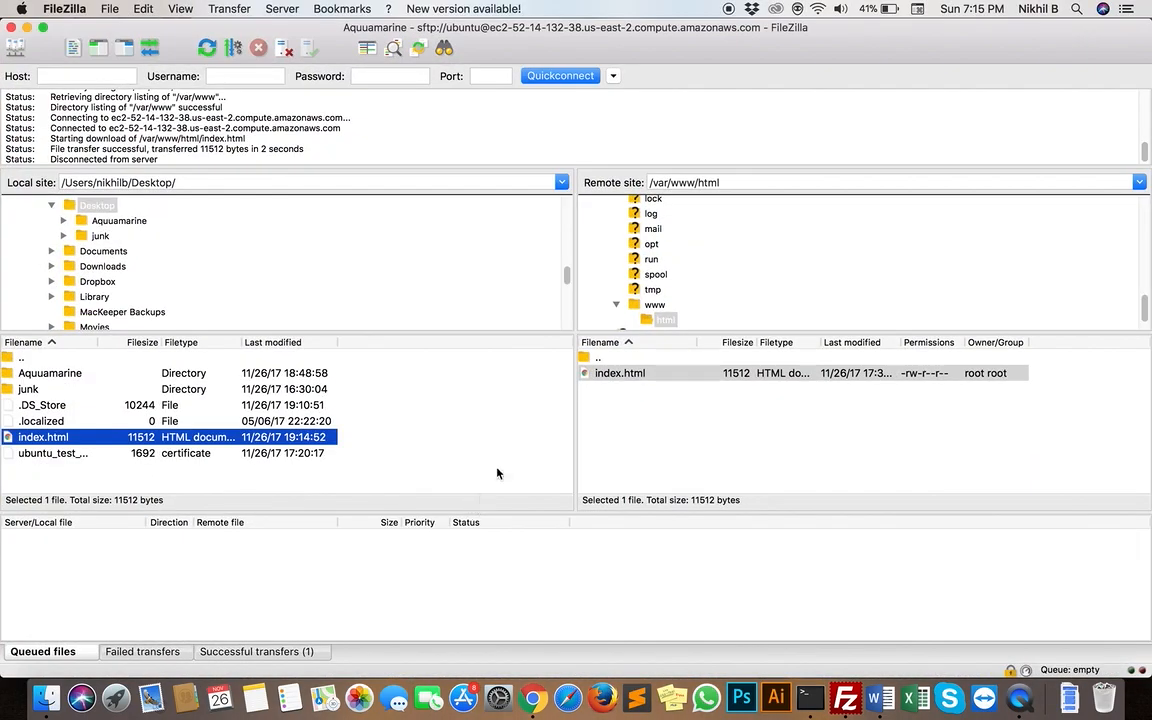
pyautogui.hotkey('ctrl', 'Up')
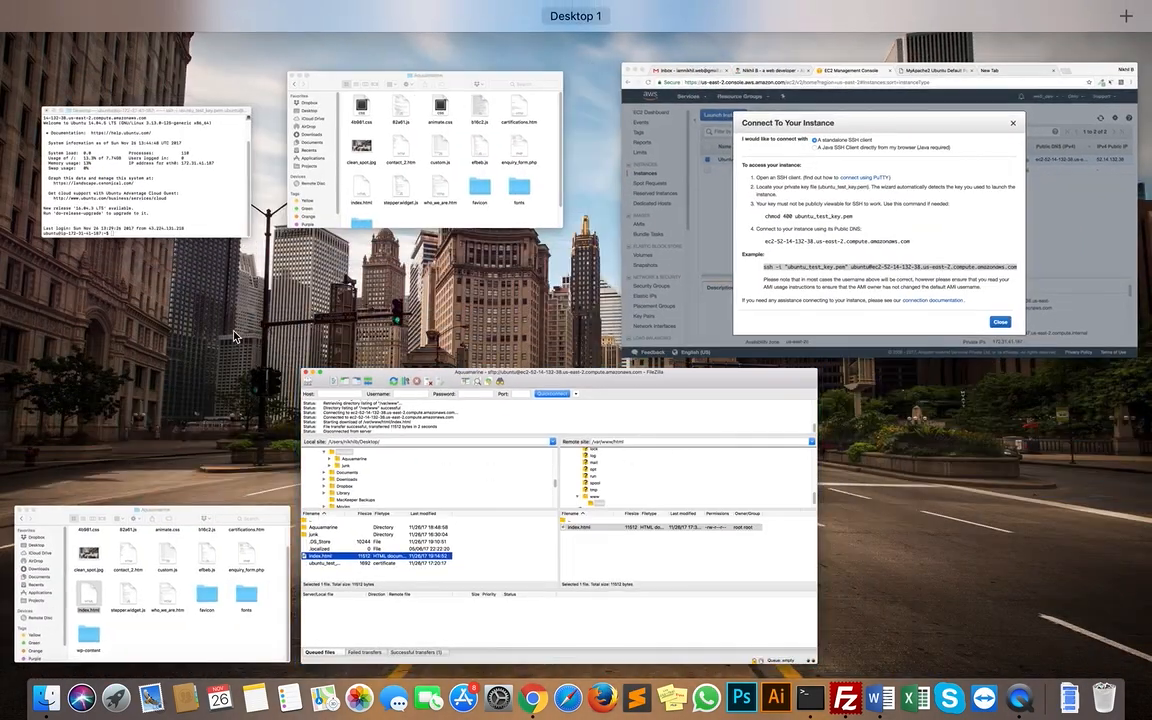
pyautogui.click(180, 226)
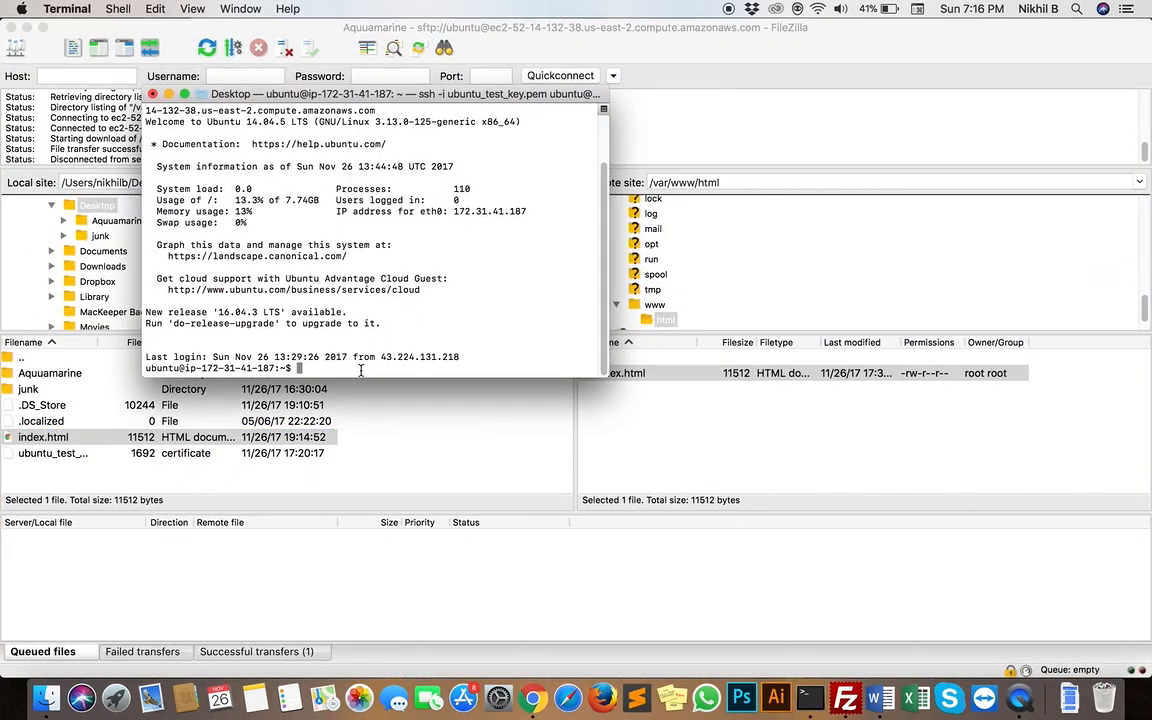
# Switch to FileZilla and try to delete index.html from the remote /var/www/html folder
pyautogui.click(390, 421)
pyautogui.click(656, 379)
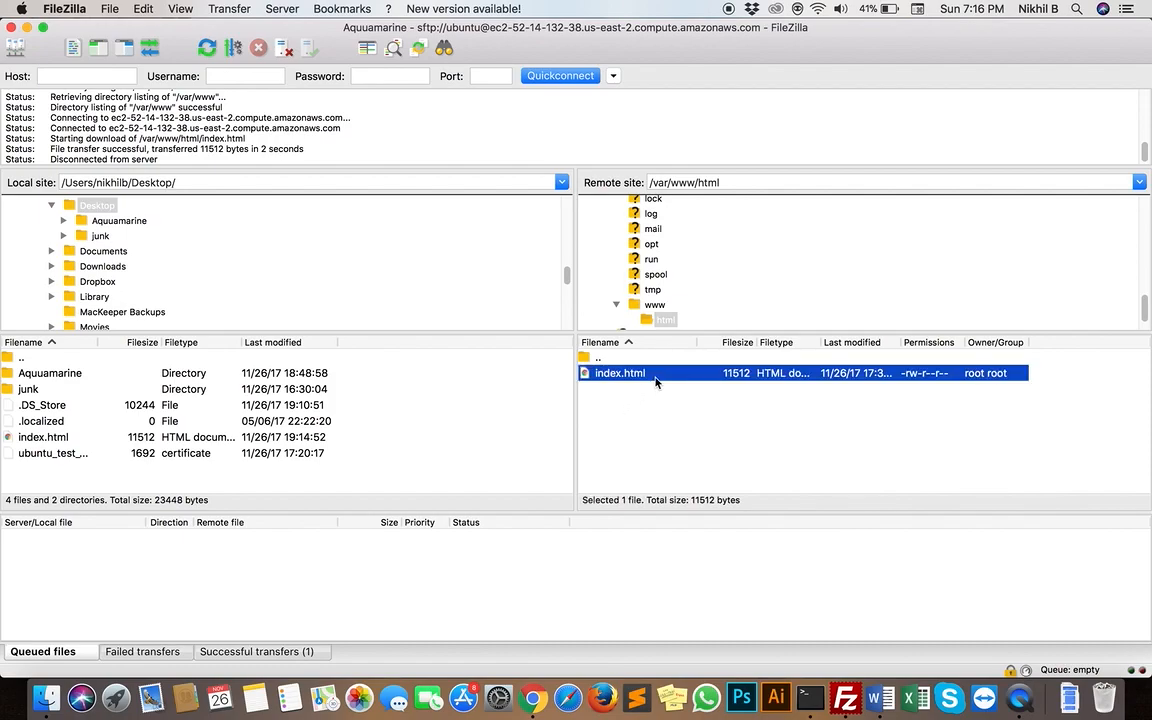
pyautogui.rightClick(656, 380)
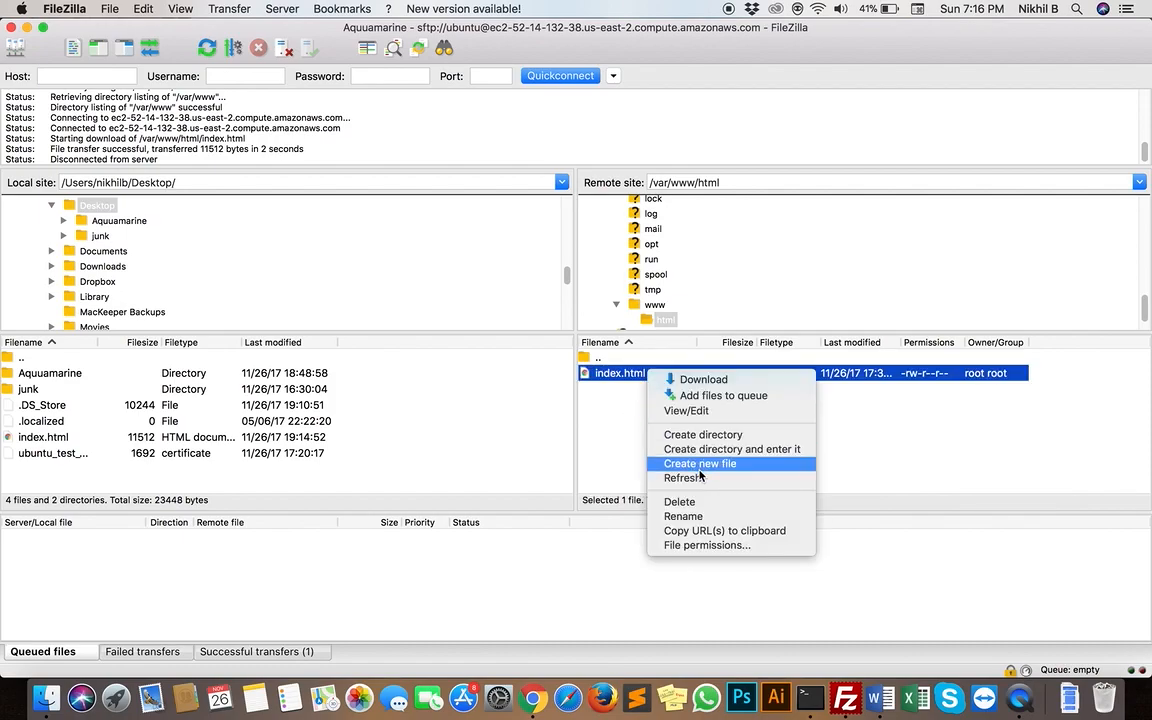
pyautogui.click(698, 501)
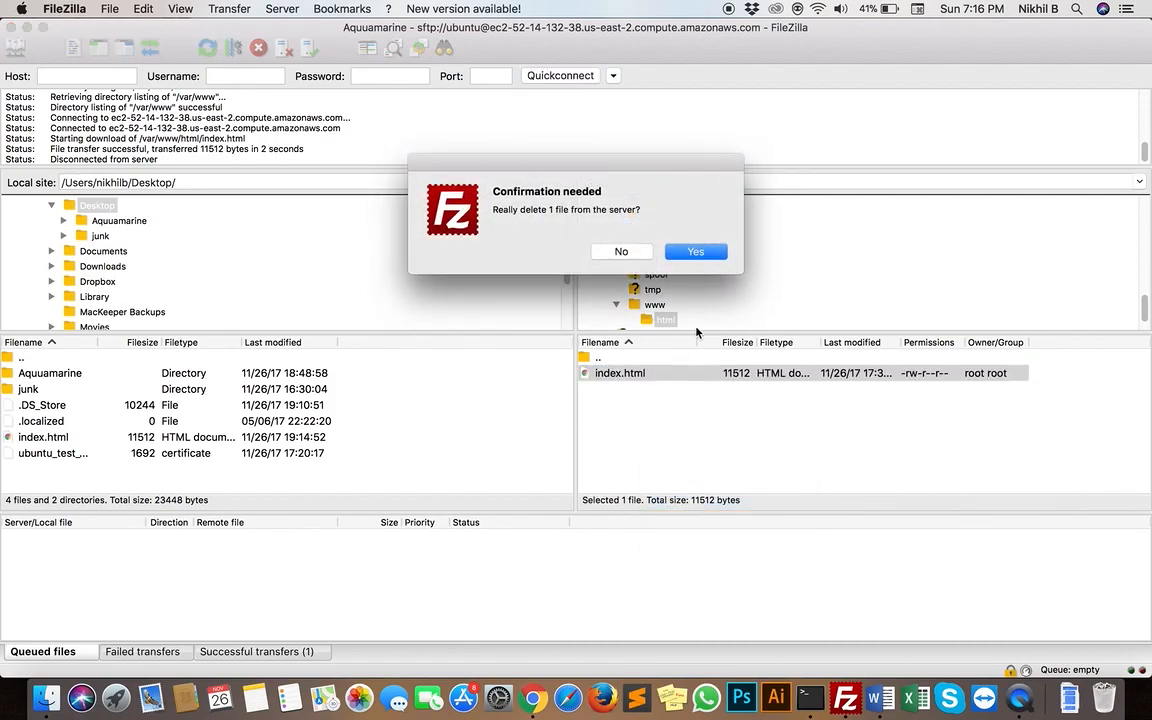
pyautogui.click(709, 254)
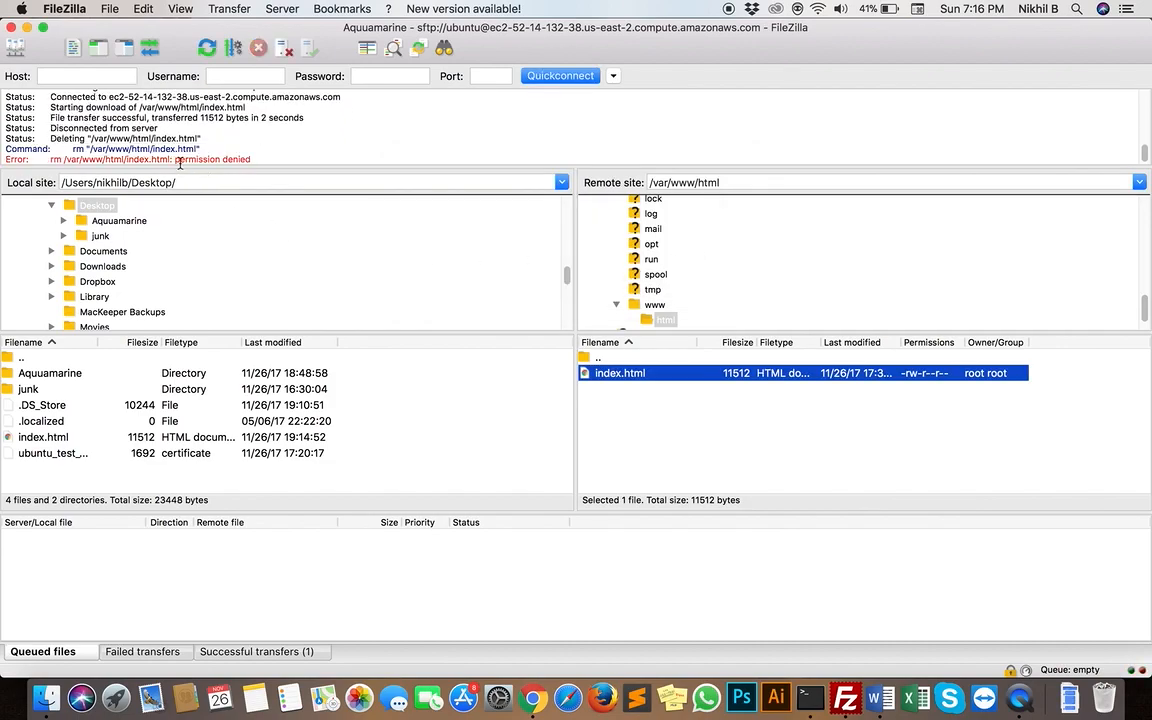
pyautogui.moveTo(174, 160); pyautogui.dragTo(268, 156)
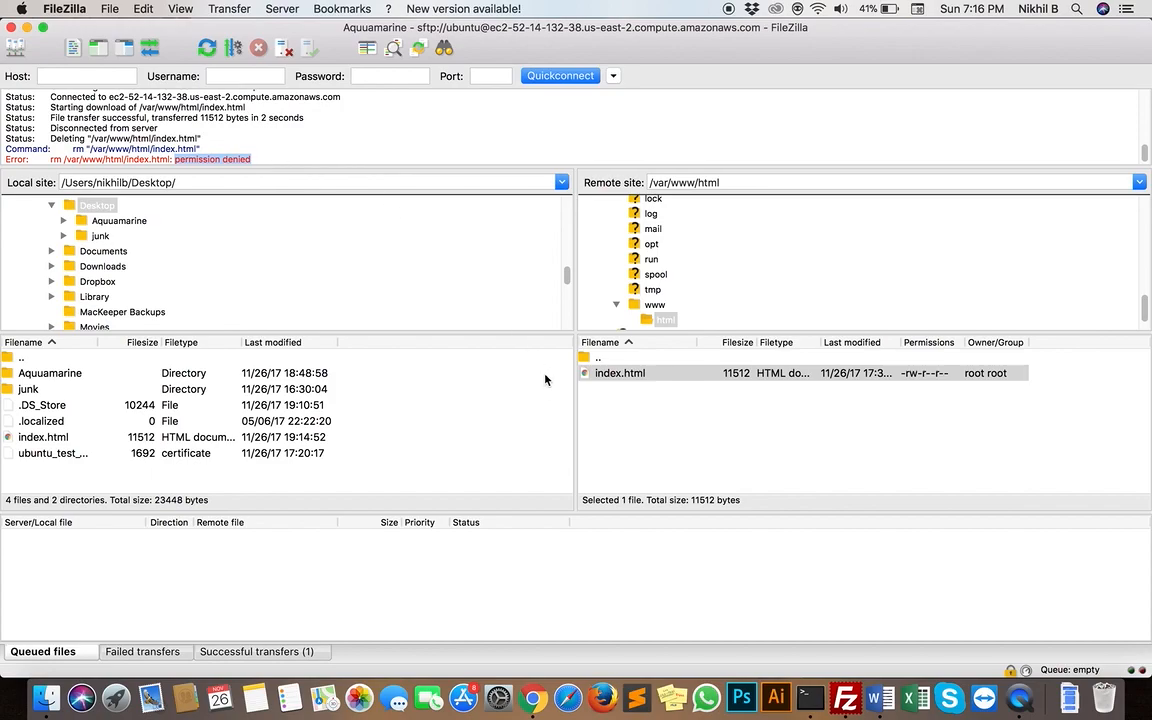
# Try to set the file permissions of the remote index.html to the numeric value 777
pyautogui.click(642, 429)
pyautogui.click(645, 374)
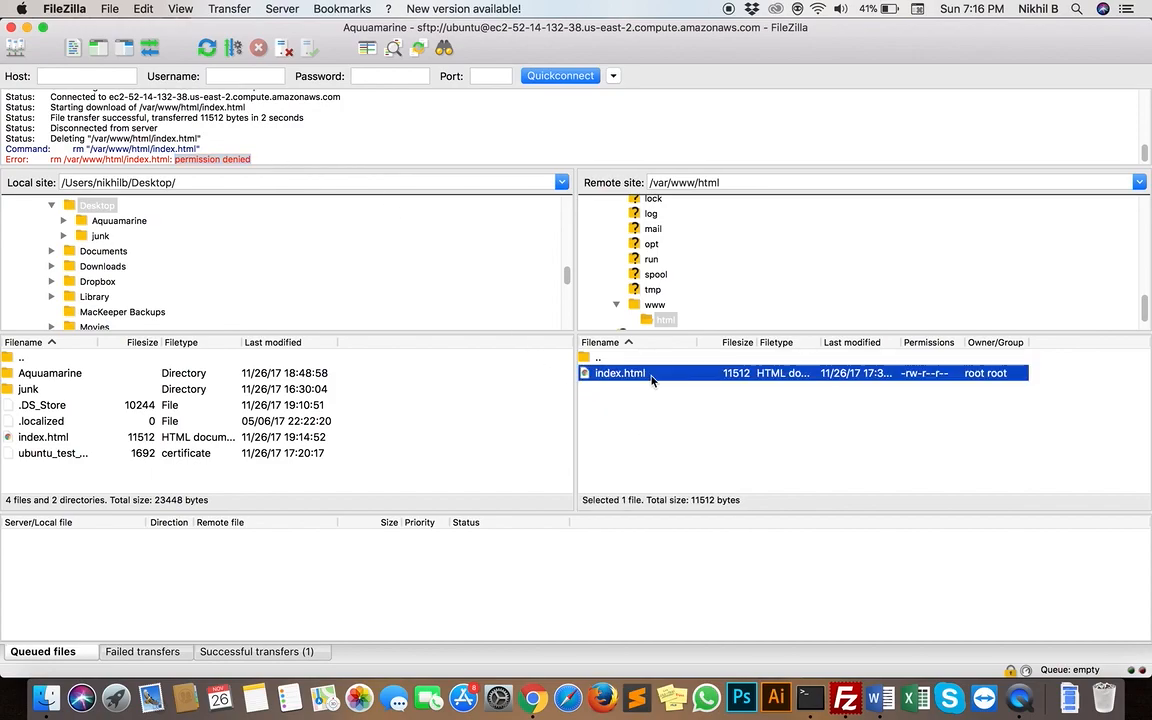
pyautogui.rightClick(643, 373)
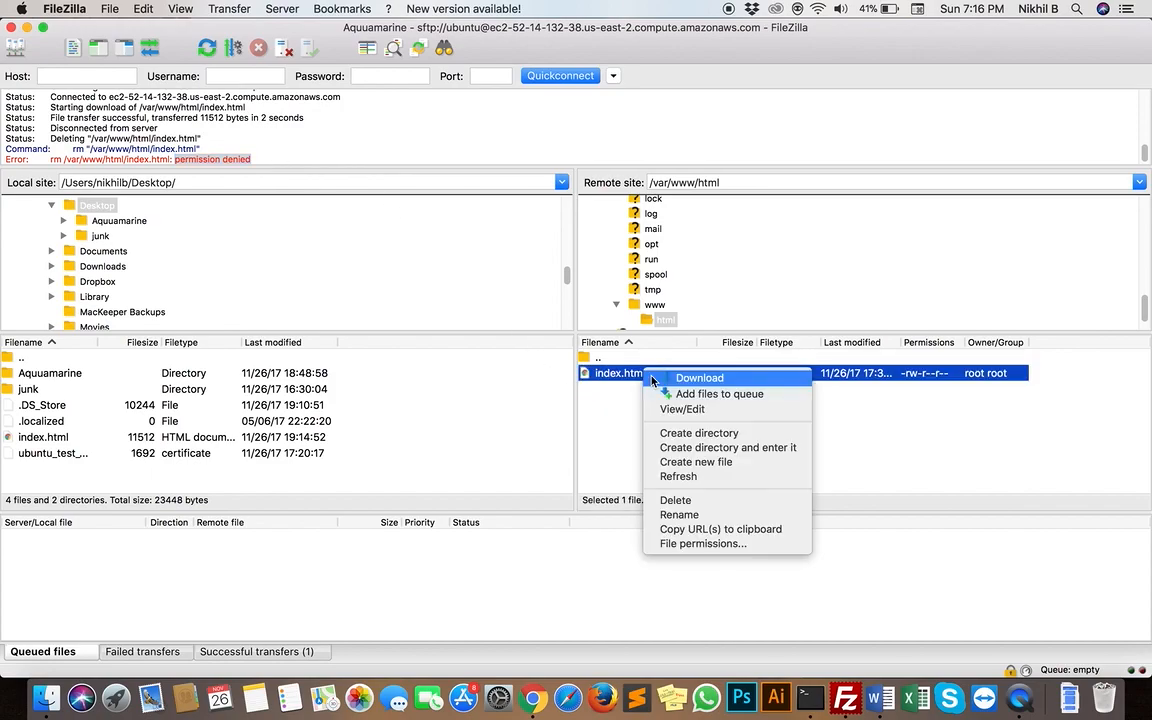
pyautogui.click(730, 543)
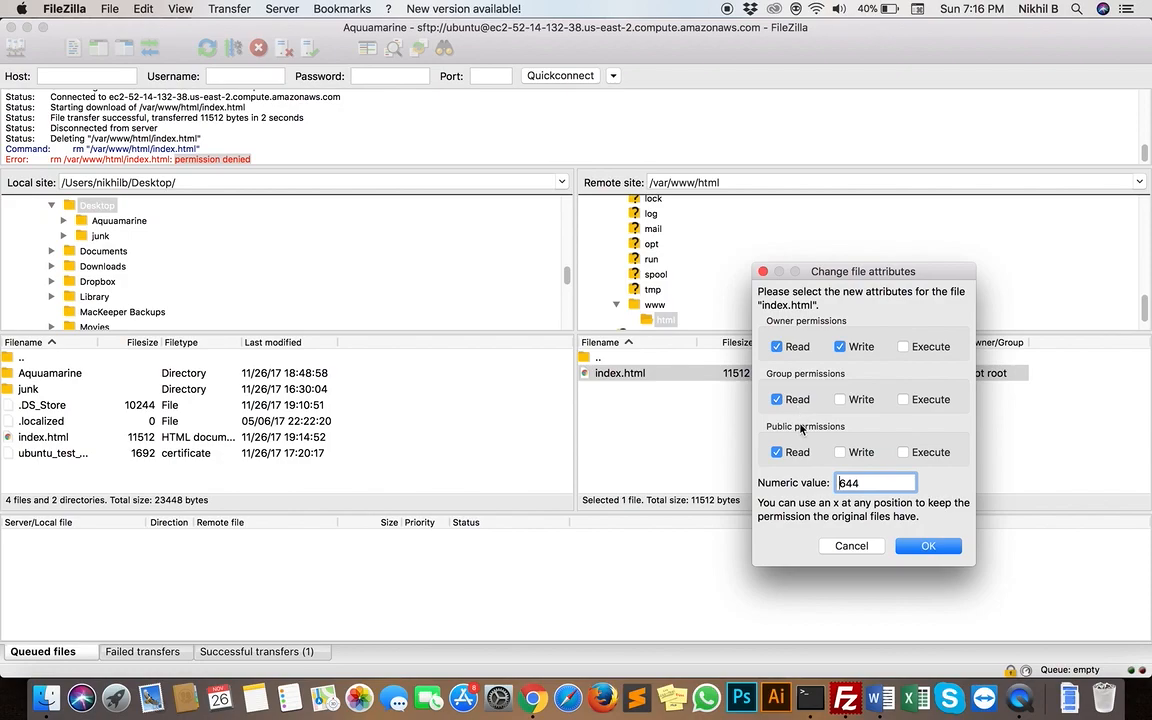
pyautogui.press('BackSpace')
pyautogui.press('BackSpace')
pyautogui.press('BackSpace')
pyautogui.write('777')
pyautogui.click(926, 545)
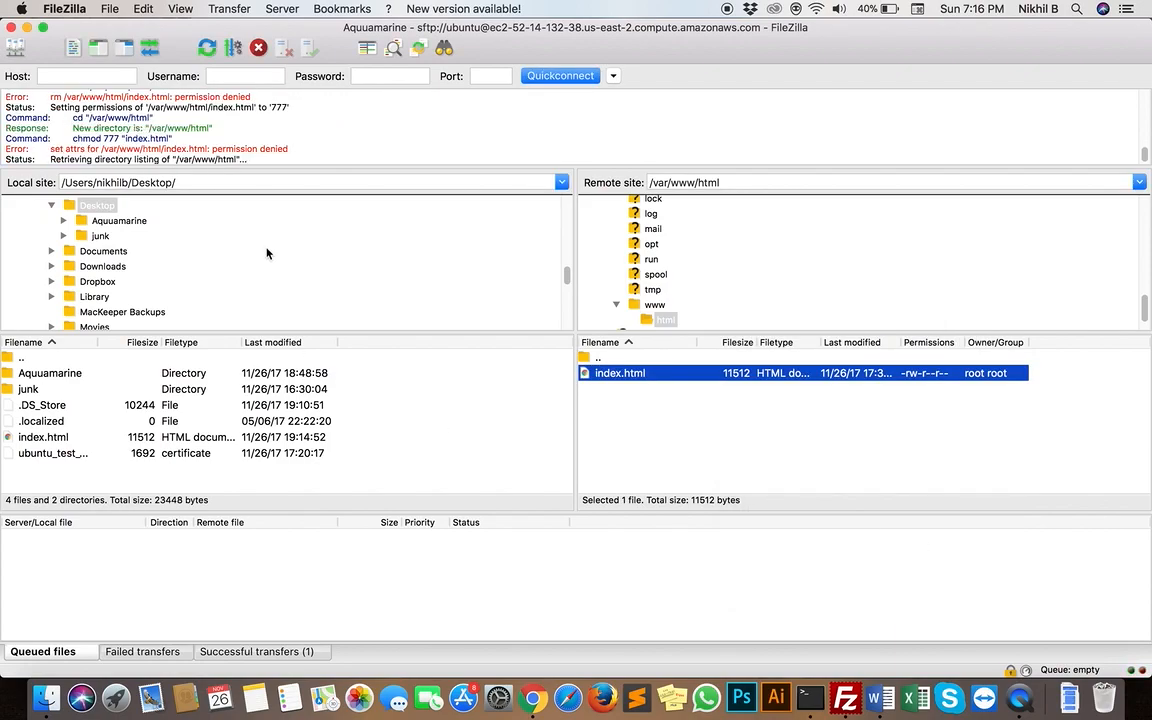
pyautogui.moveTo(291, 139); pyautogui.dragTo(190, 137)
pyautogui.click(217, 129)
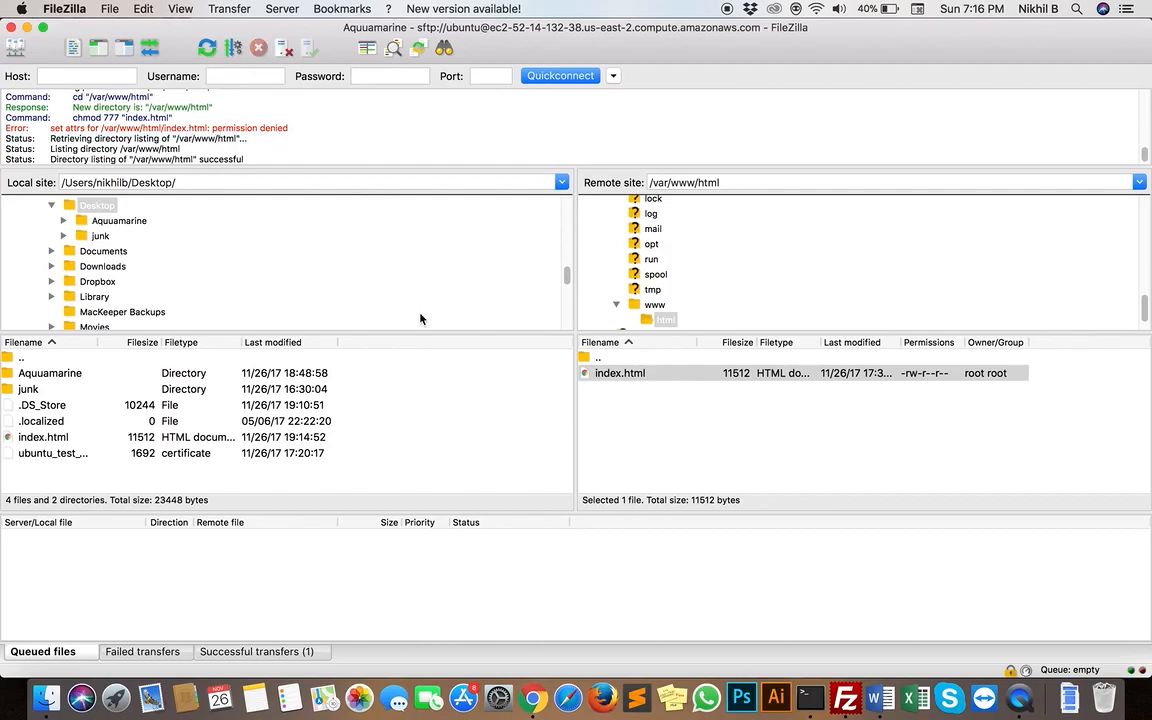
# Switch to the Terminal SSH session, change from the root directory to var/www/html/, and list its contents with ls
pyautogui.hotkey('ctrl', 'Up')
pyautogui.click(135, 174)
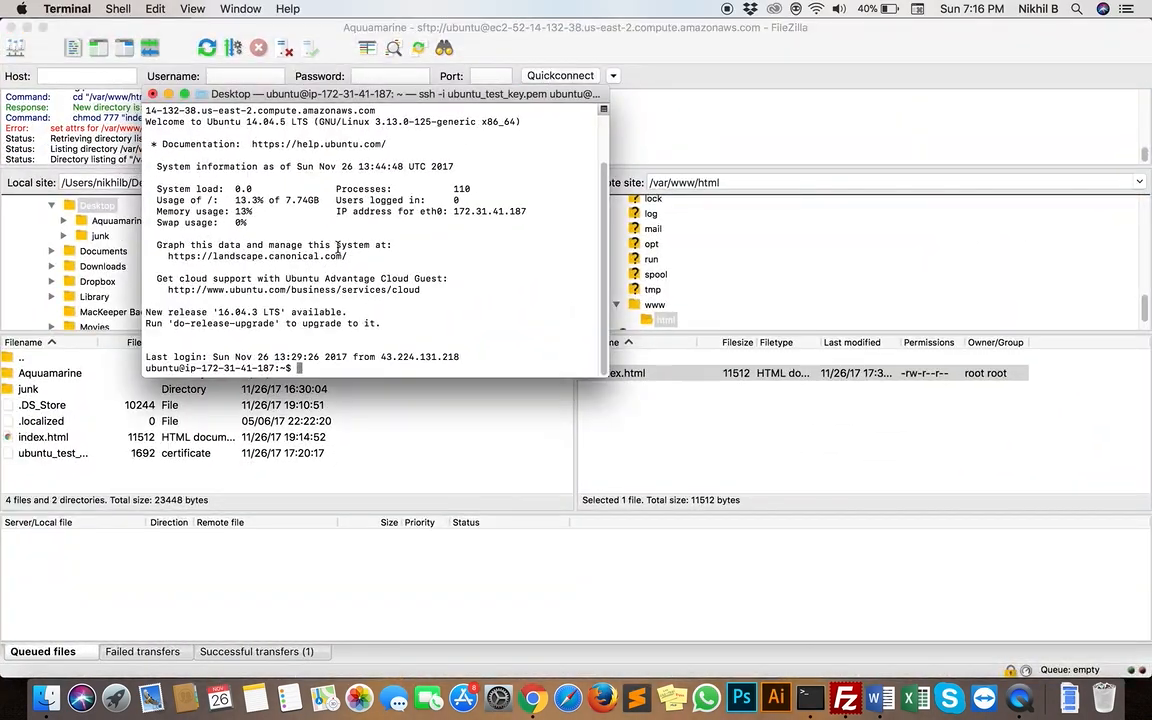
pyautogui.write('cd /')
pyautogui.press('Return')
pyautogui.write('cd var/')
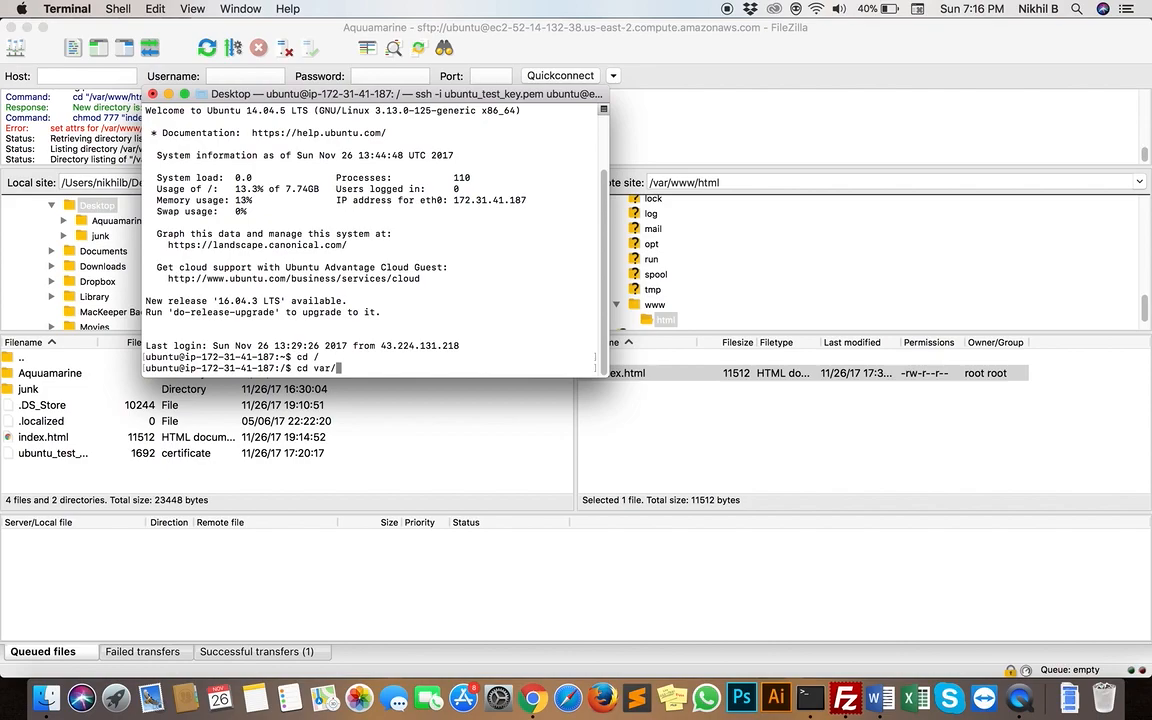
pyautogui.write('www/html/')
pyautogui.press('Return')
pyautogui.write('ls')
pyautogui.press('Return')
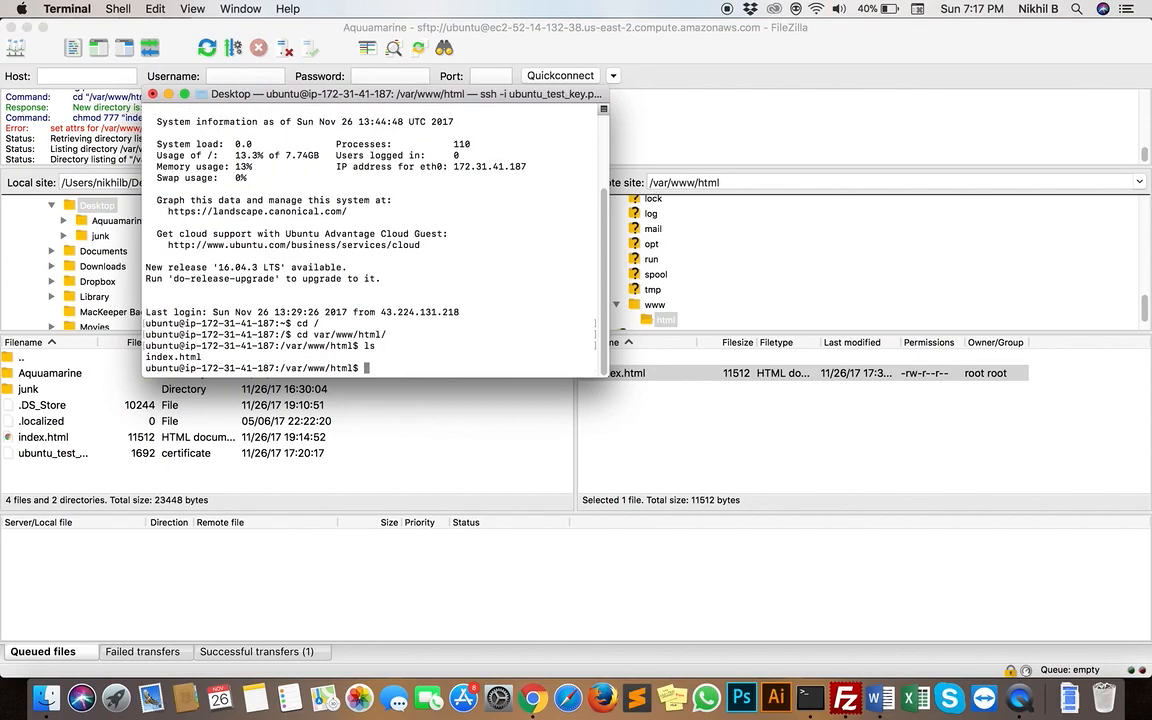
# List the html folder in detail with ls -ltr and examine the permissions of index.html
pyautogui.write('ls -lyr')
pyautogui.press('BackSpace')
pyautogui.press('BackSpace')
pyautogui.write('tr')
pyautogui.press('Return')
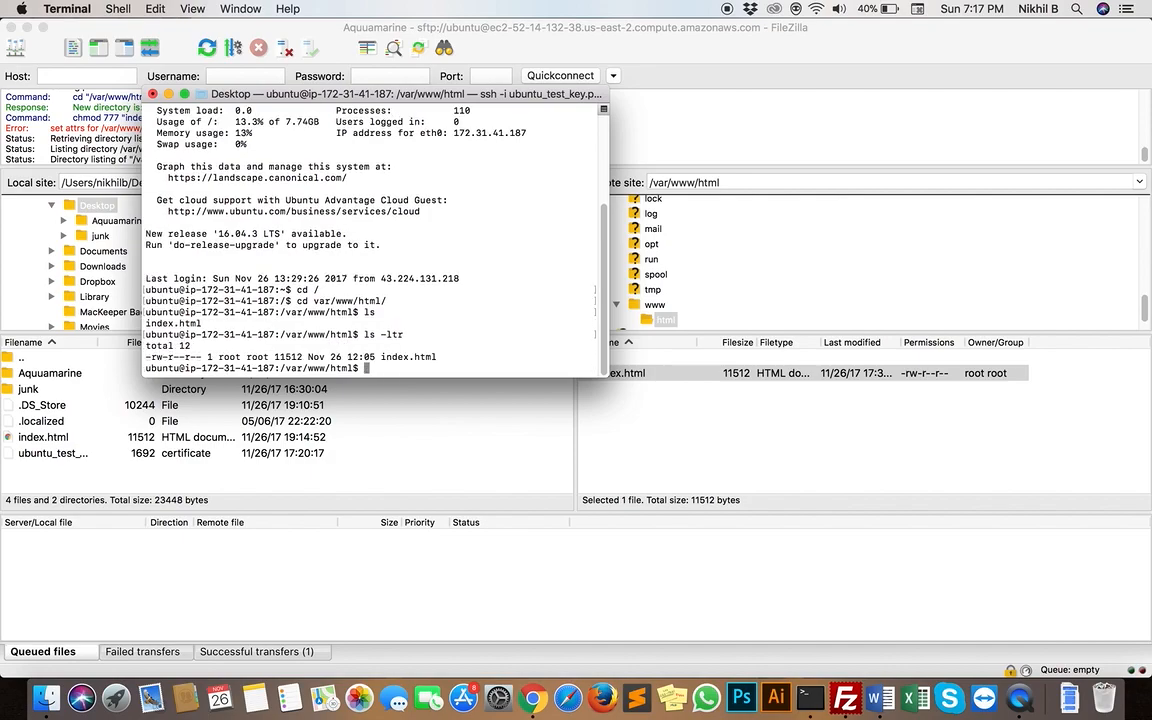
pyautogui.moveTo(146, 357); pyautogui.dragTo(165, 360)
pyautogui.click(166, 360)
pyautogui.press('super+Tab')
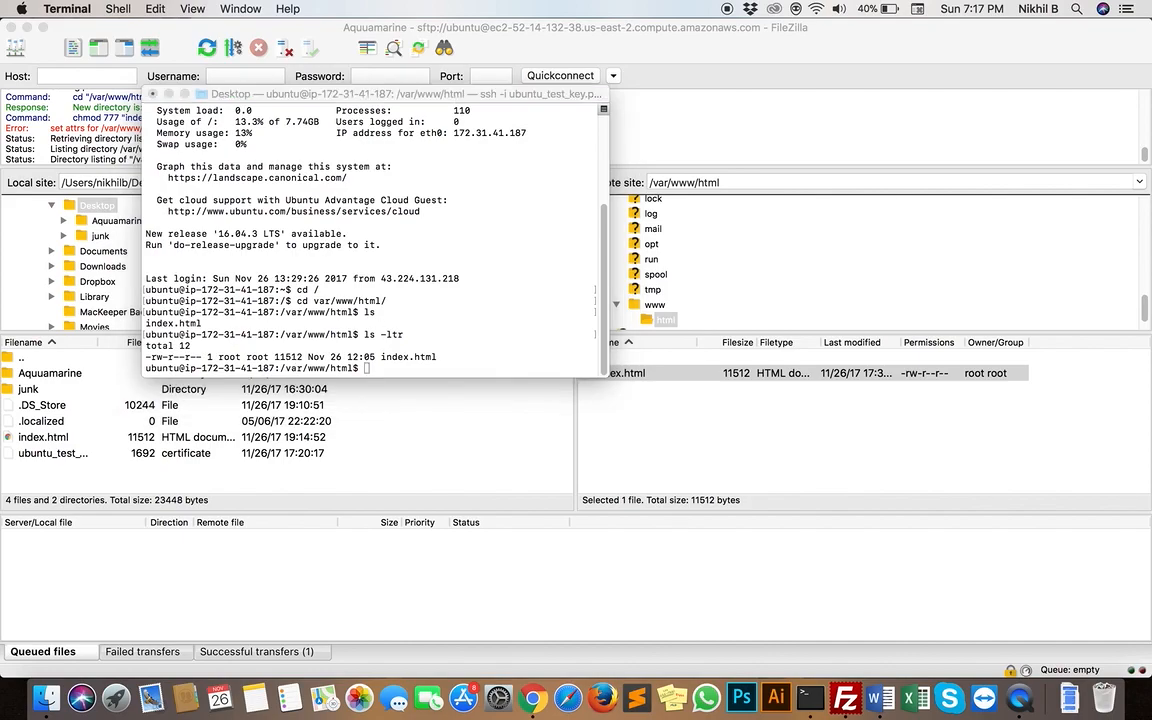
pyautogui.click(377, 293)
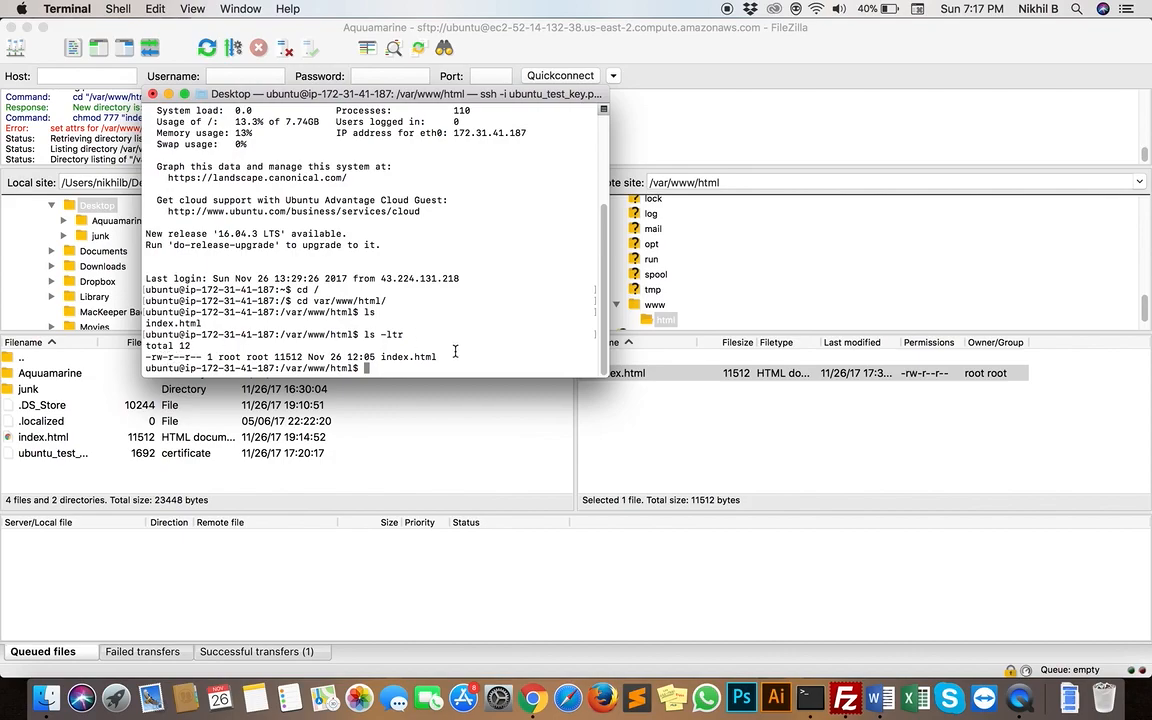
# Grant full permissions on index.html by running sudo chmod 777 index.html
pyautogui.write('sudo')
pyautogui.press('BackSpace')
pyautogui.press('BackSpace')
pyautogui.write('o')
pyautogui.write('chmof')
pyautogui.press('BackSpace')
pyautogui.write('d 777 in')
pyautogui.press('Tab')
pyautogui.press('Return')
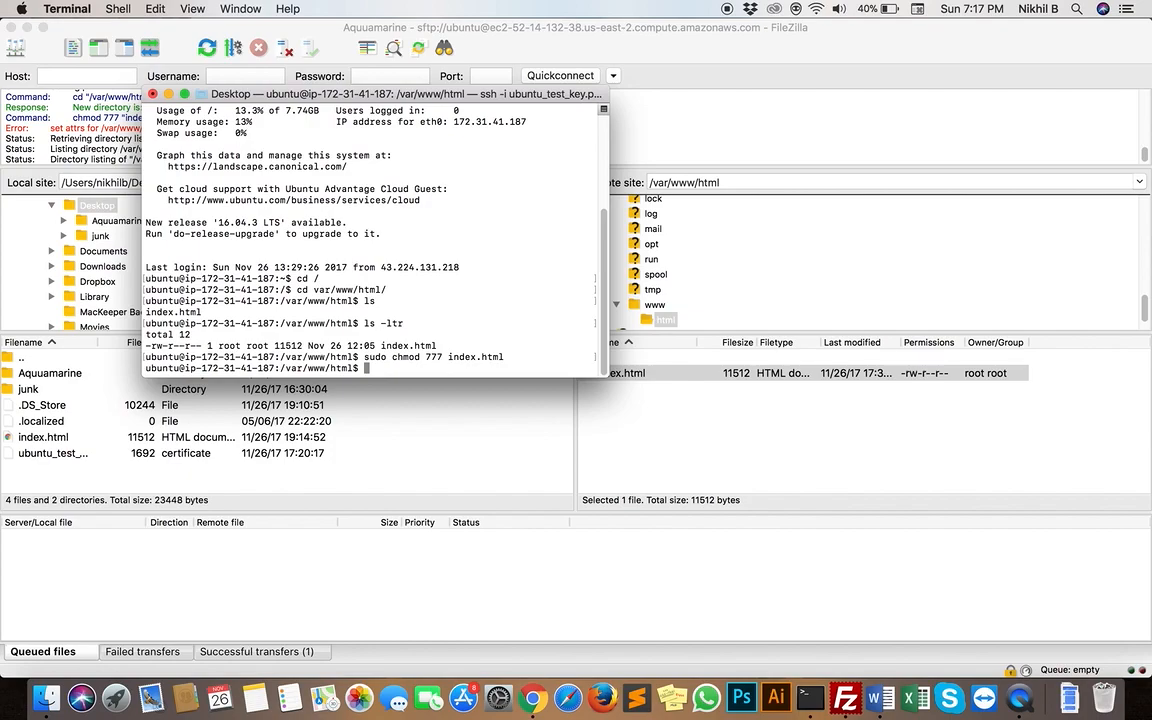
# Run ls -ltr again to check the permissions of index.html
pyautogui.press('Up')
pyautogui.press('Up')
pyautogui.press('Return')
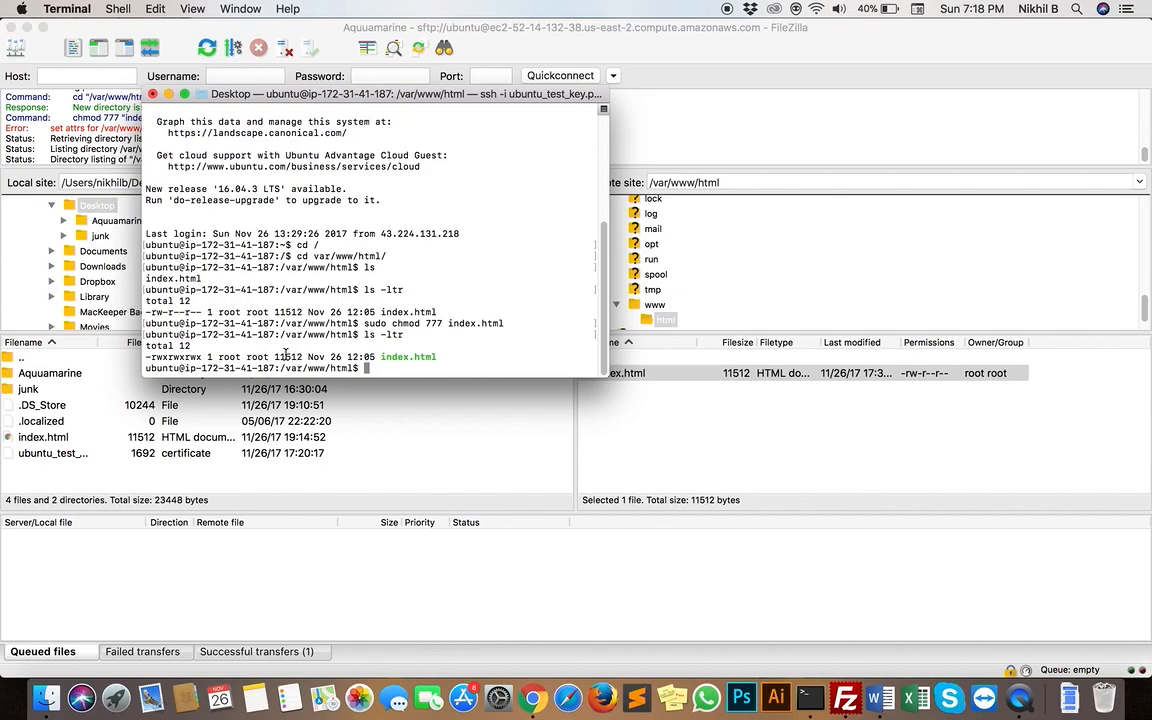
# Switch to FileZilla and refresh the remote /var/www/html directory listing
pyautogui.click(405, 435)
pyautogui.rightClick(632, 401)
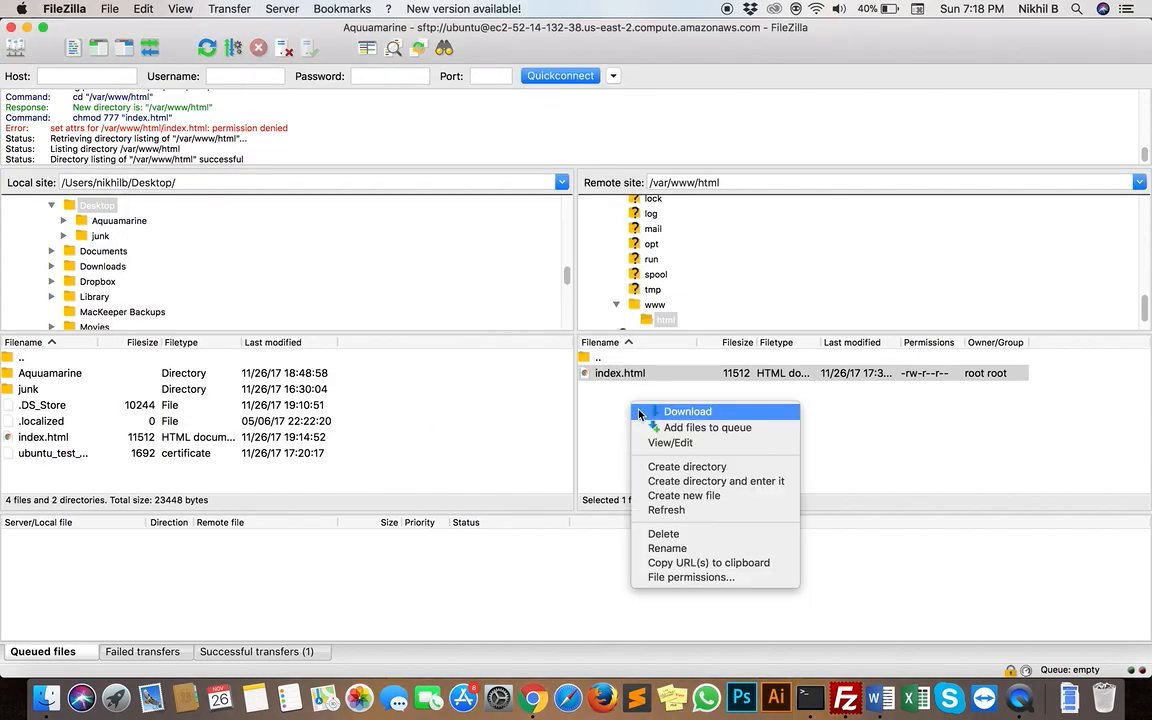
pyautogui.click(667, 509)
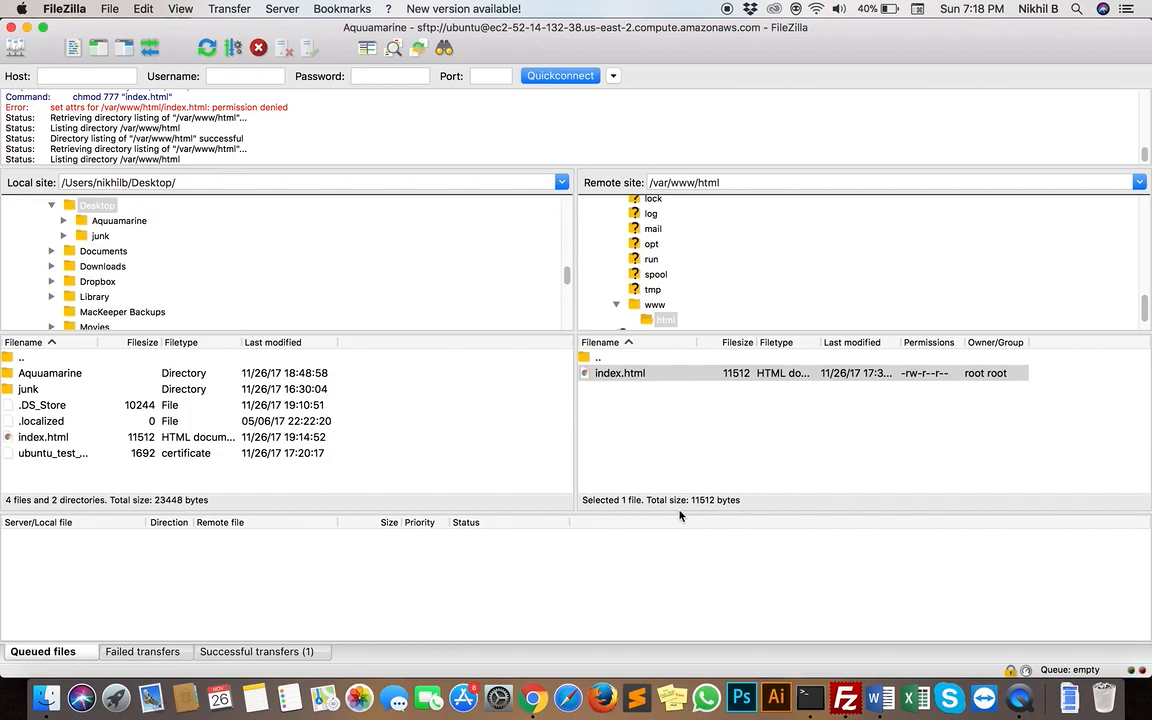
# Try again to delete index.html from the remote html folder
pyautogui.rightClick(700, 368)
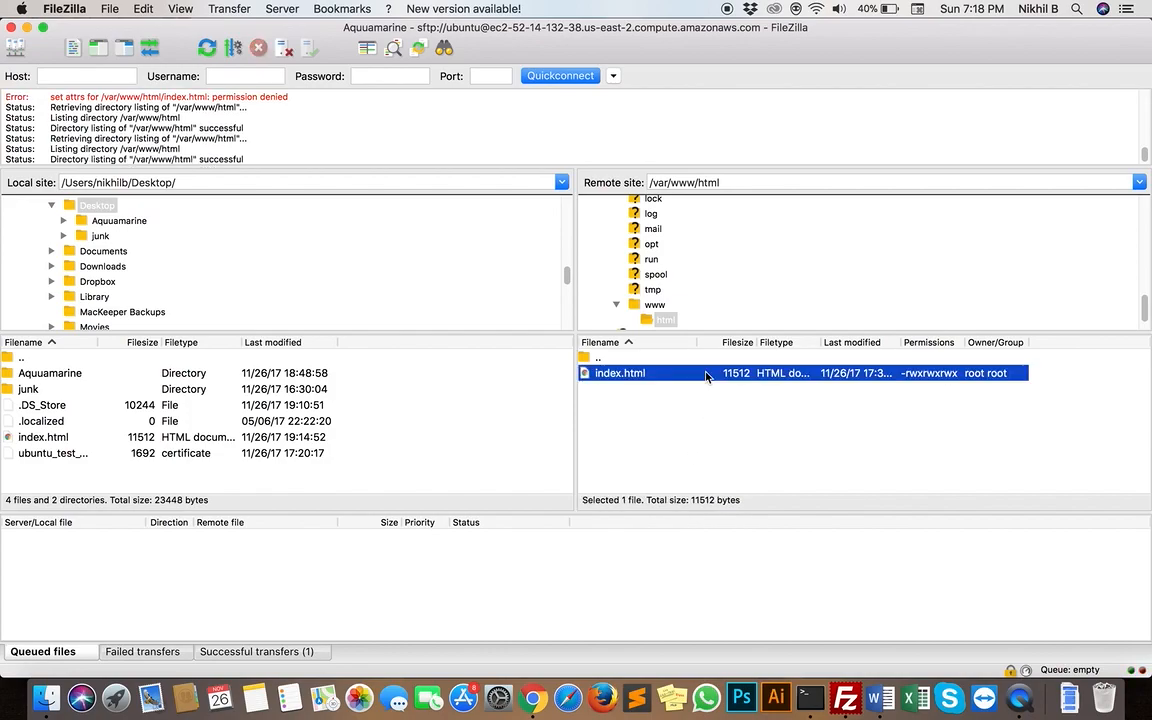
pyautogui.click(733, 496)
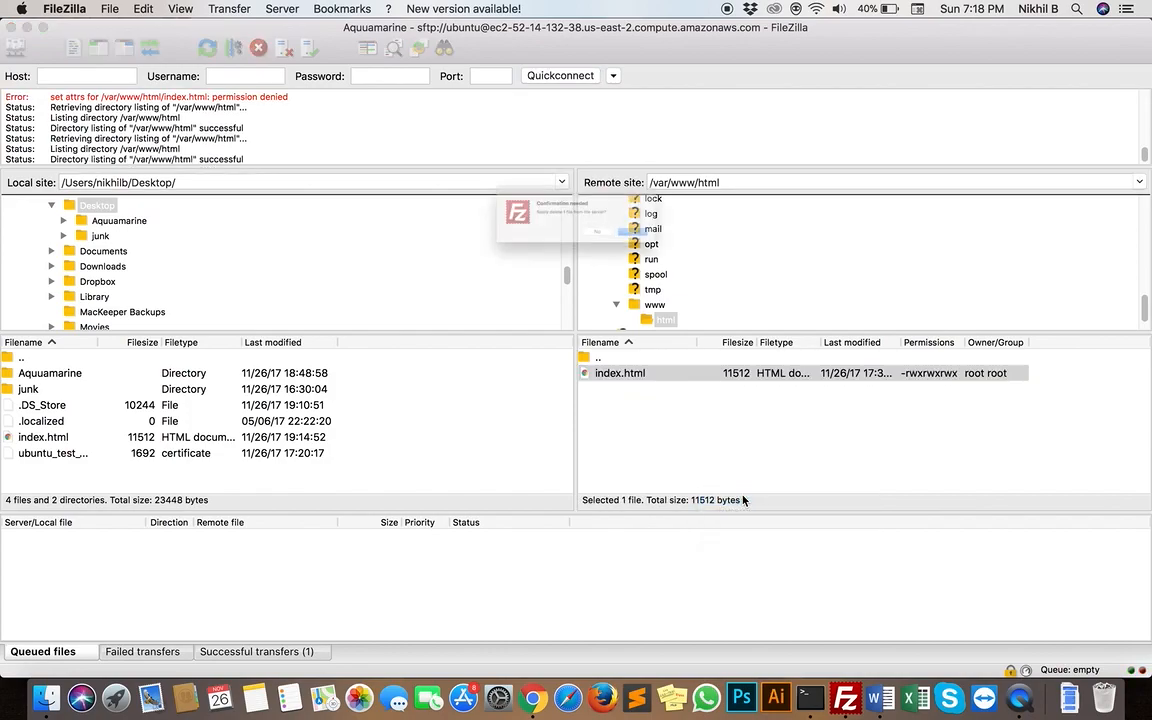
pyautogui.click(712, 257)
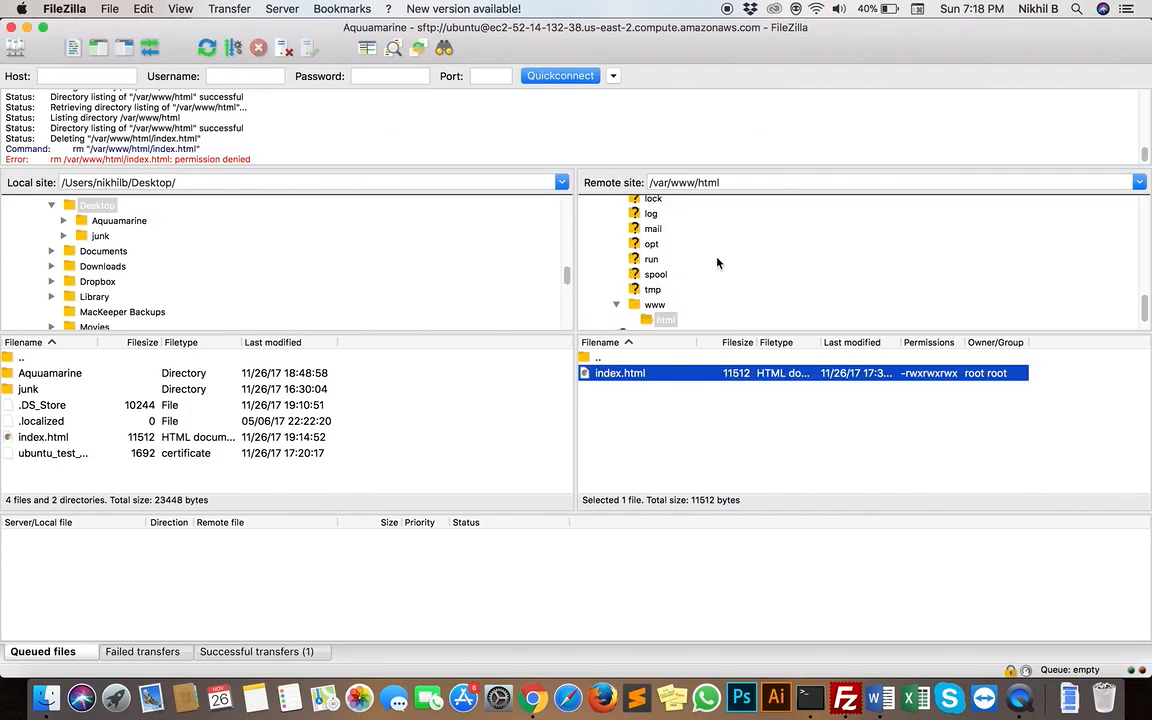
# Retry deleting index.html from the remote /var/www/html folder
pyautogui.click(681, 408)
pyautogui.rightClick(680, 368)
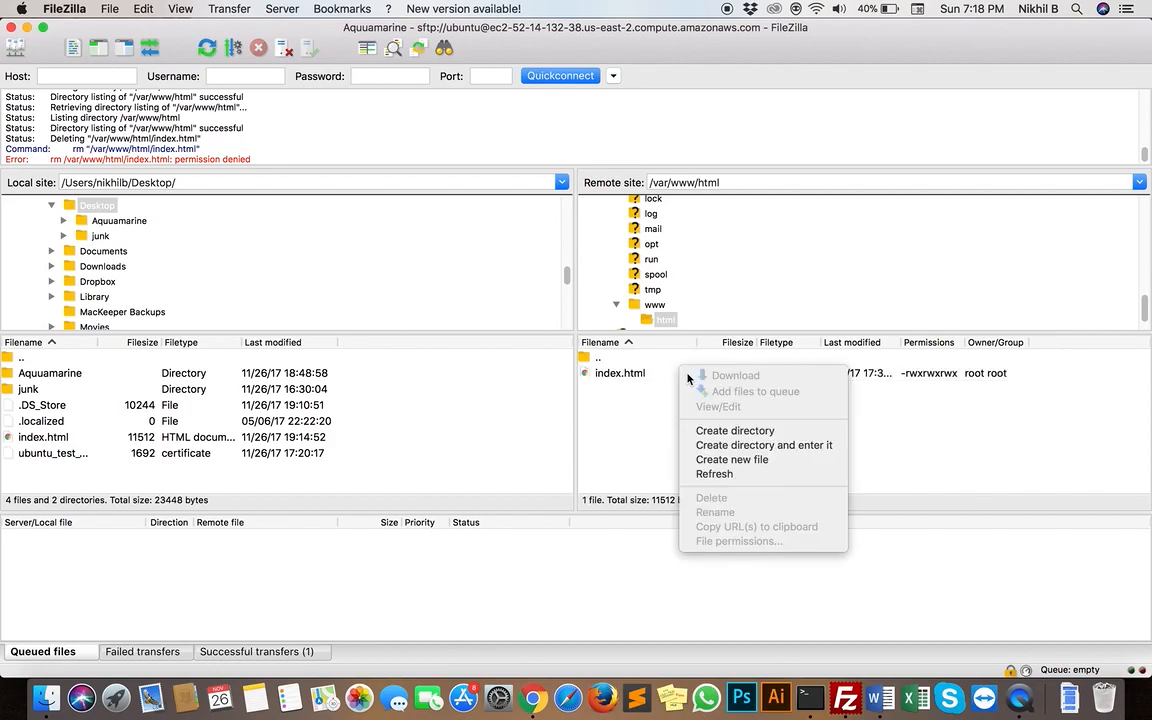
pyautogui.click(630, 438)
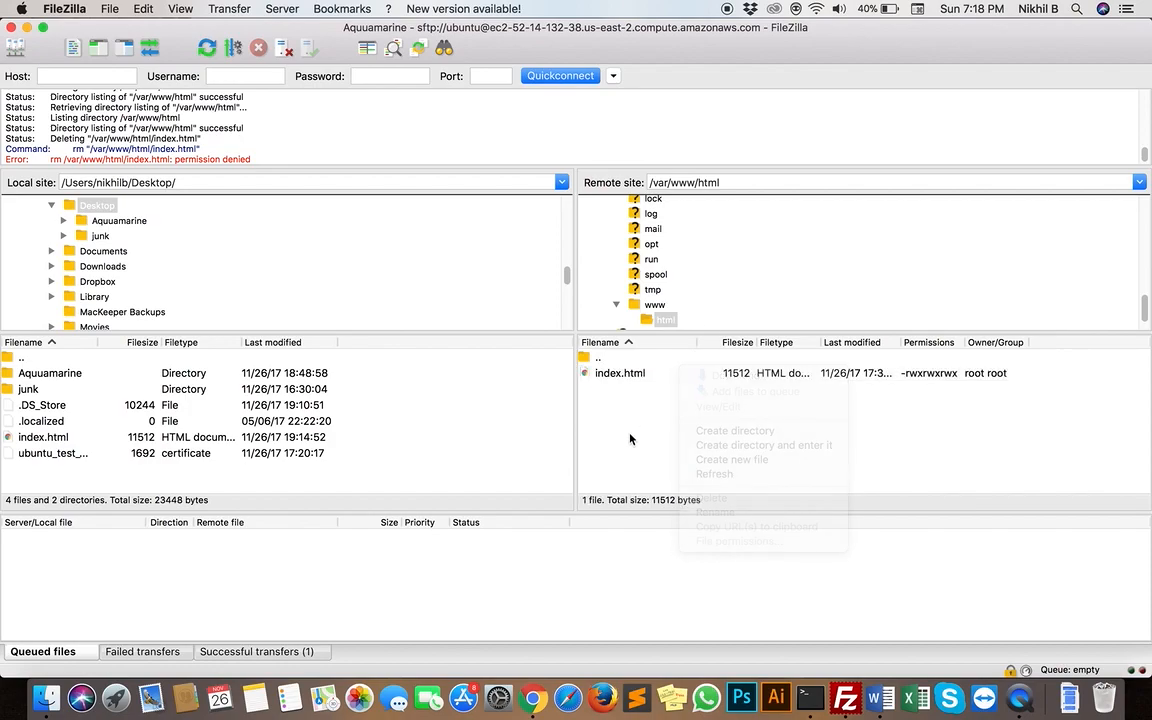
pyautogui.click(669, 380)
pyautogui.rightClick(669, 380)
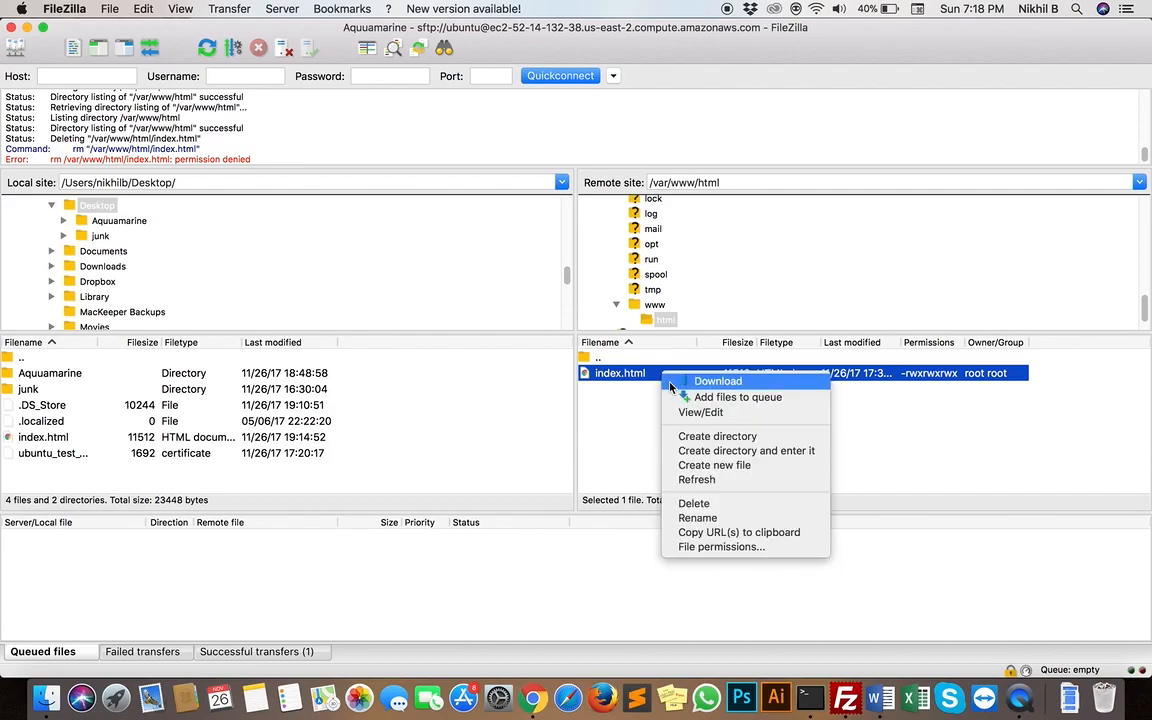
pyautogui.click(725, 504)
pyautogui.click(696, 252)
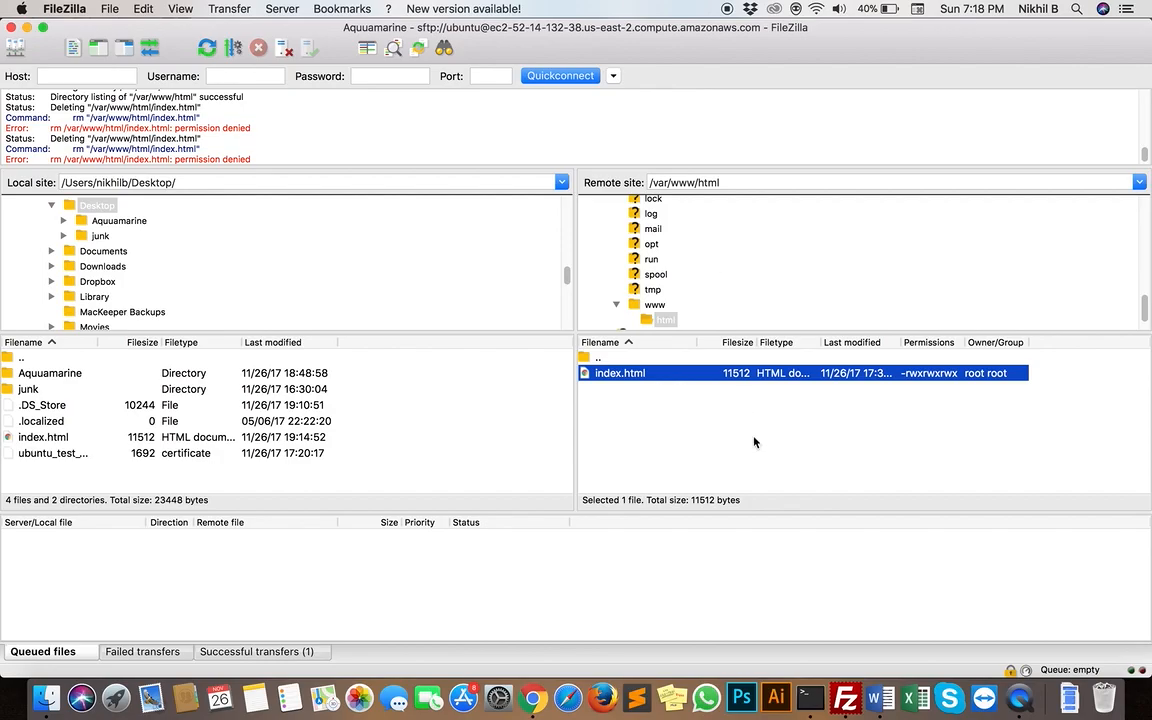
# Switch to Terminal and move up to the /var/www directory with cd ..
pyautogui.hotkey('ctrl', 'Up')
pyautogui.click(168, 198)
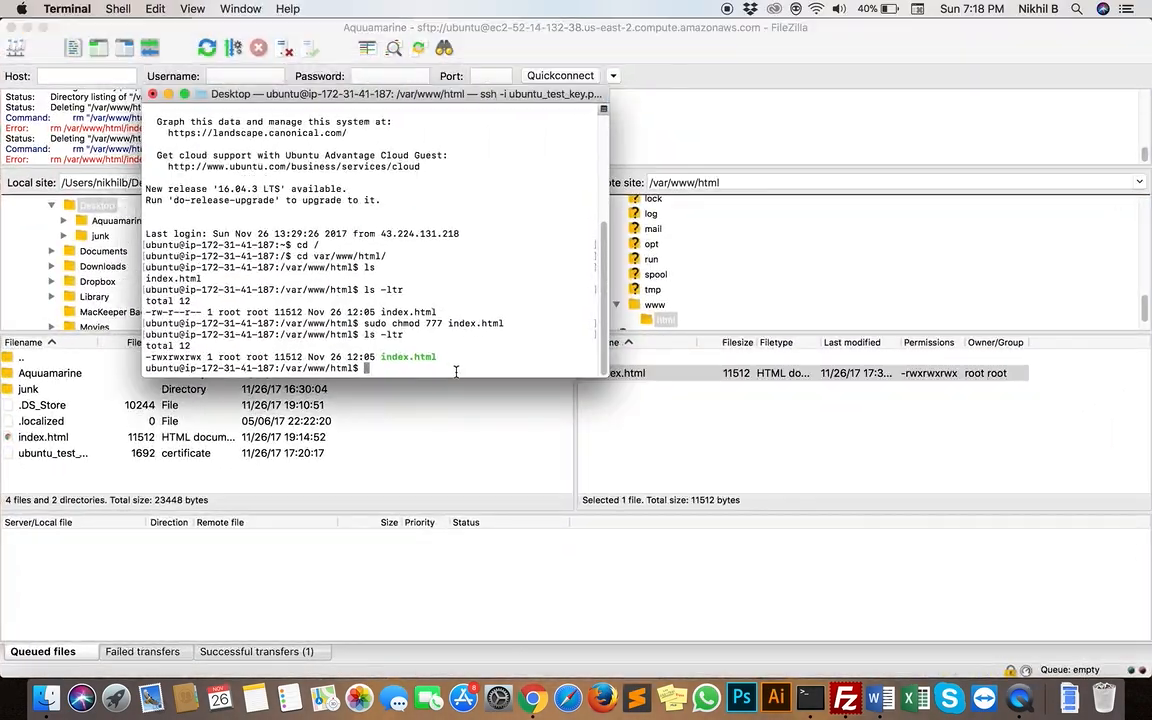
pyautogui.write('cd ..')
pyautogui.press('Return')
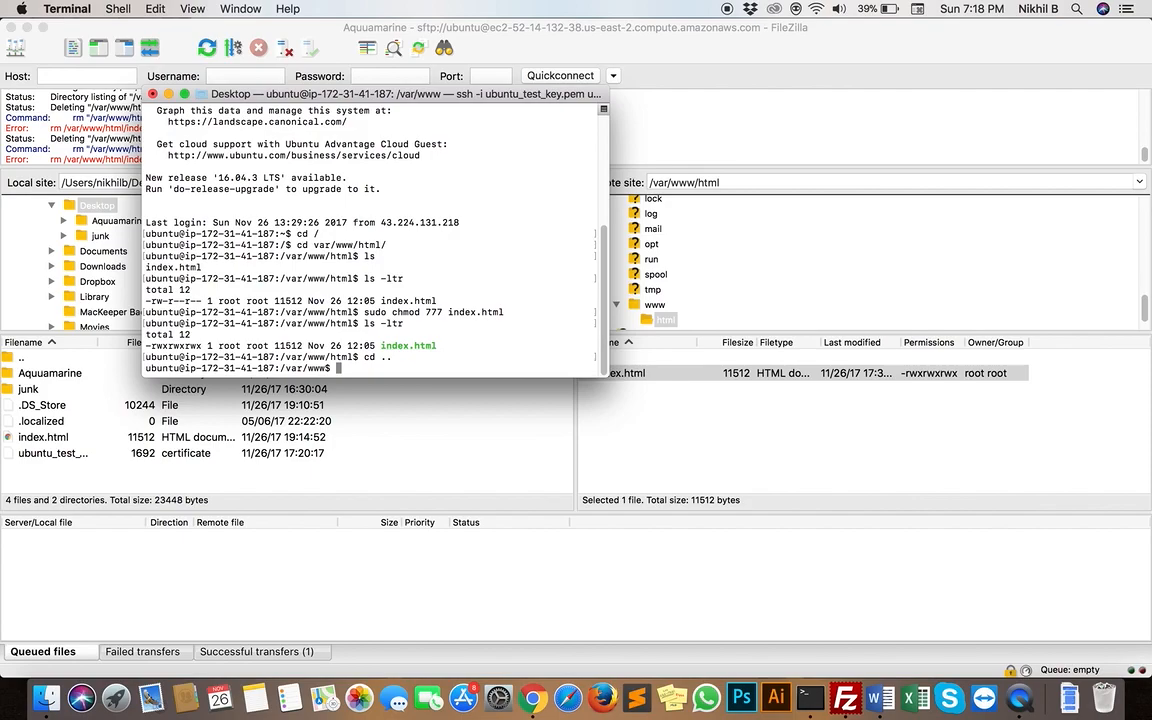
# Try to change the html folder's permissions by running sudo -R 777 html
pyautogui.write('sudo -R')
pyautogui.write('777 html')
pyautogui.press('Return')
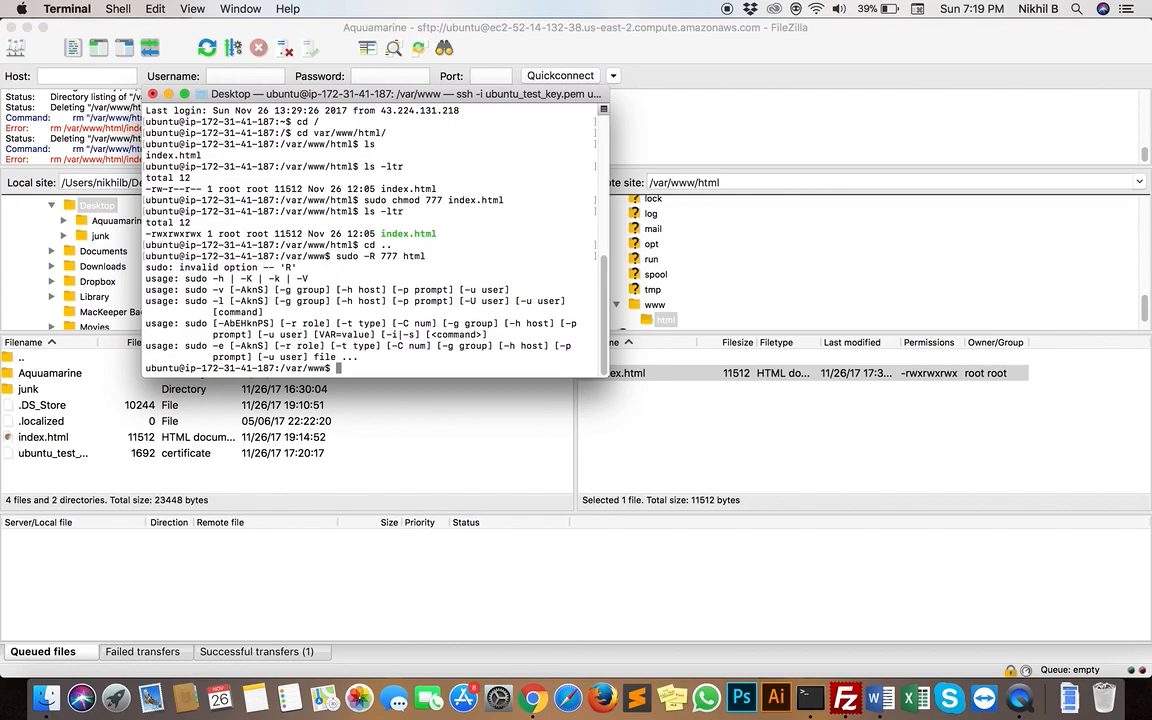
# Grant full permissions recursively on the html folder with sudo chmod -R 777 html, and check them with ls -ltr
pyautogui.write('sudo')
pyautogui.write('chmod -R 777 html')
pyautogui.press('Return')
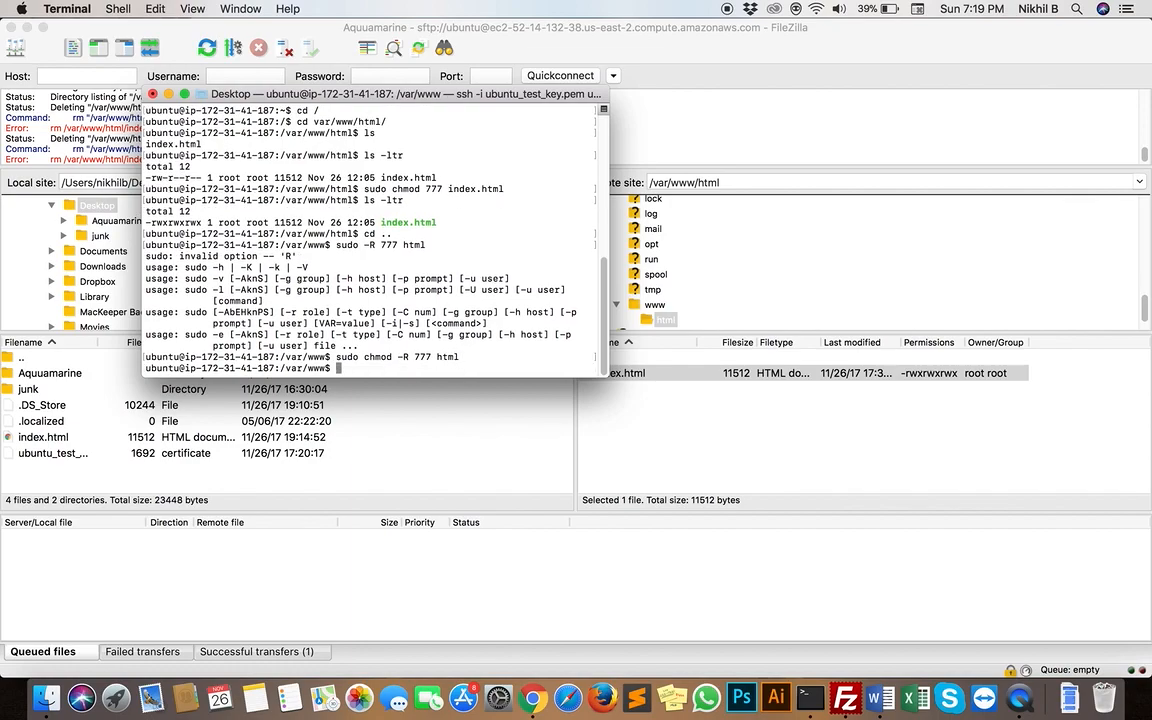
pyautogui.write('ls -ltr')
pyautogui.press('Return')
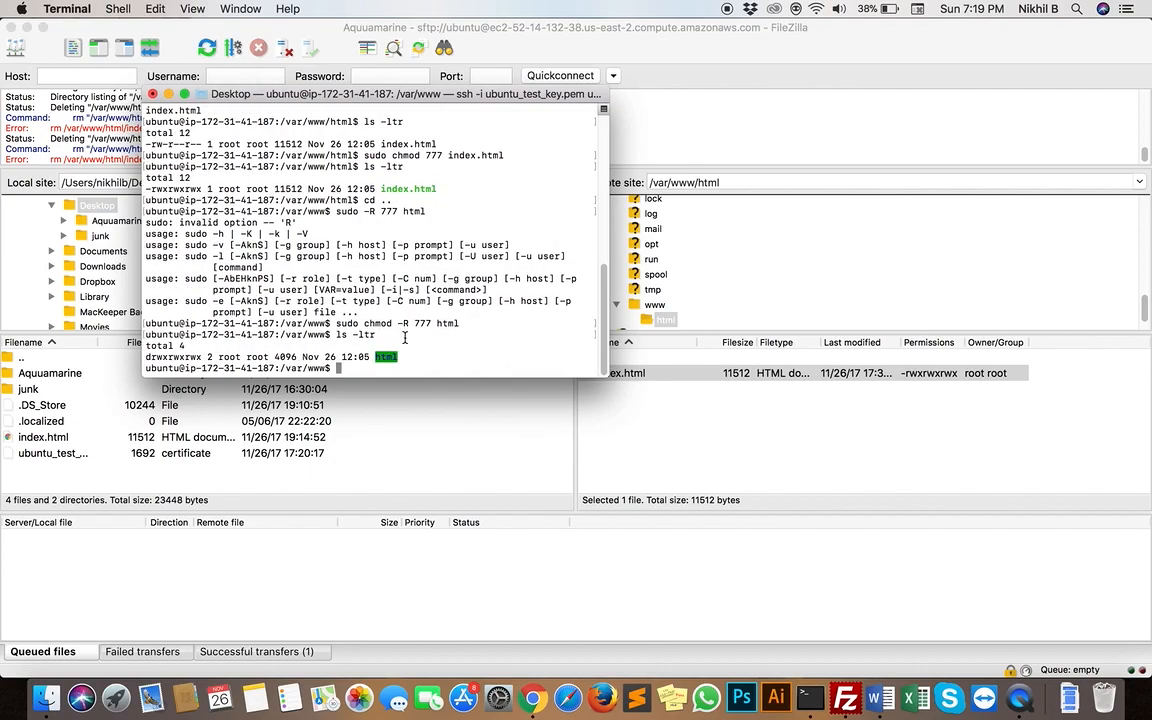
# Enter the html directory and check its contents and their permissions with ls and ls -ltr
pyautogui.write('cd html')
pyautogui.press('Tab')
pyautogui.press('Return')
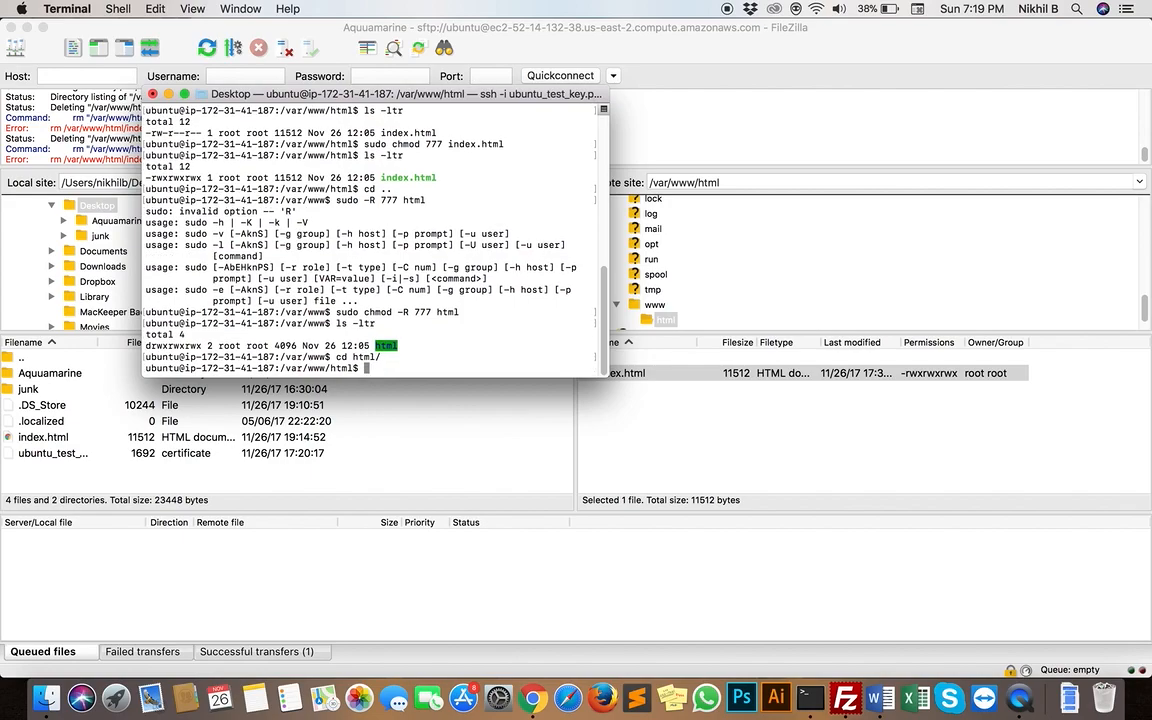
pyautogui.write('ls')
pyautogui.press('Return')
pyautogui.write('cd html/')
pyautogui.press('Up')
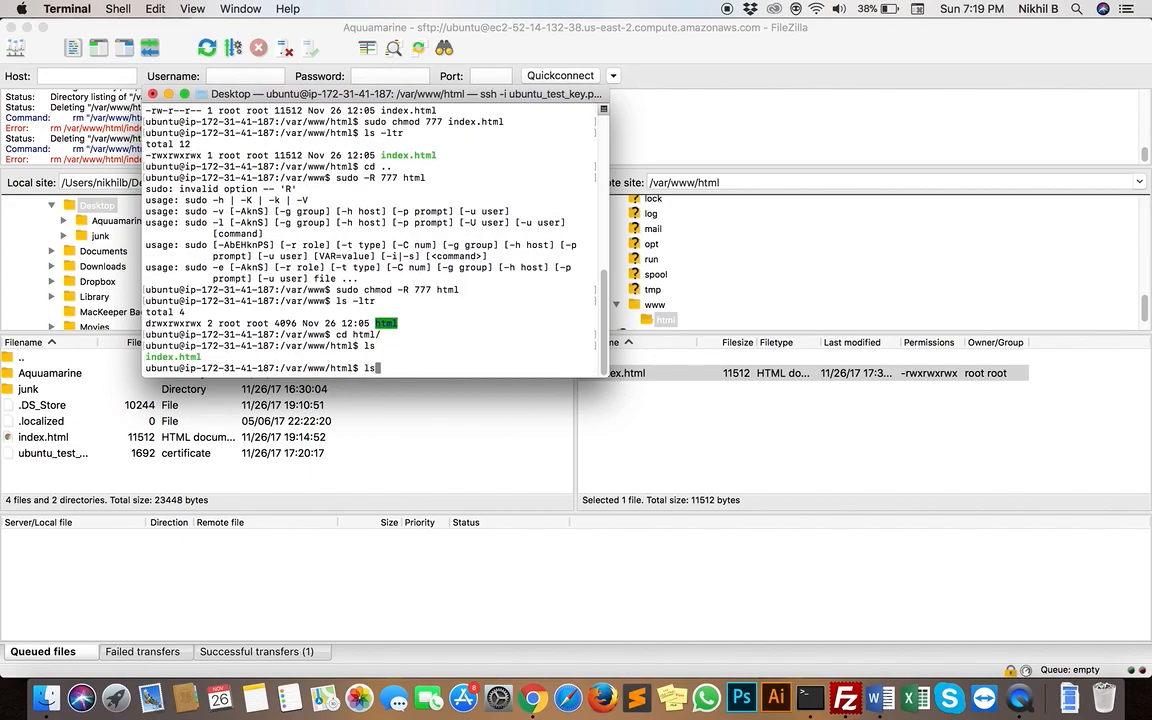
pyautogui.press('Down')
pyautogui.press('Up')
pyautogui.press('Up')
pyautogui.press('Up')
pyautogui.press('Return')
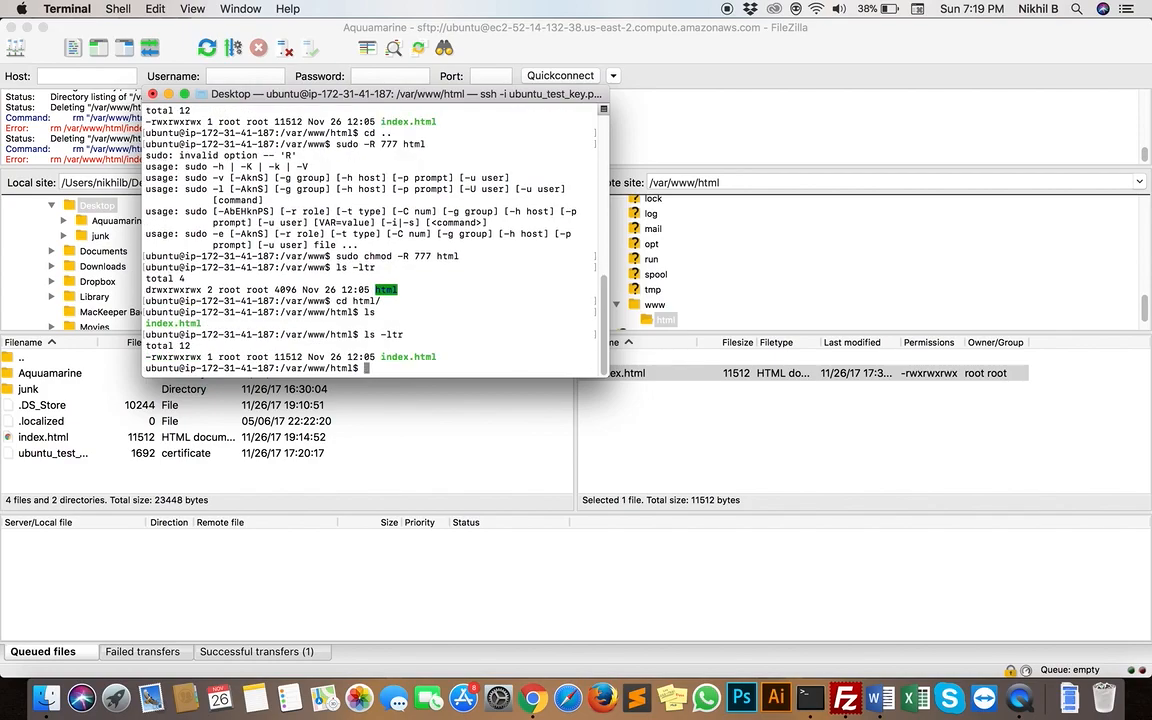
# Switch to FileZilla and refresh the remote /var/www/html listing
pyautogui.click(418, 415)
pyautogui.rightClick(619, 407)
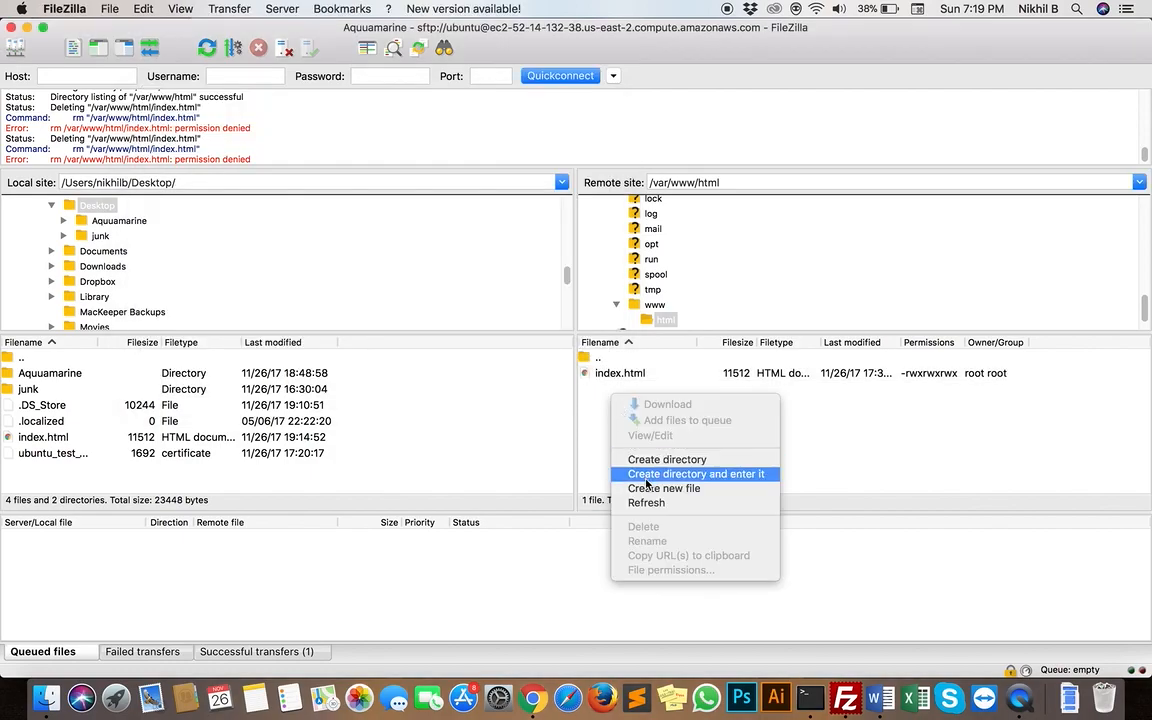
pyautogui.click(645, 503)
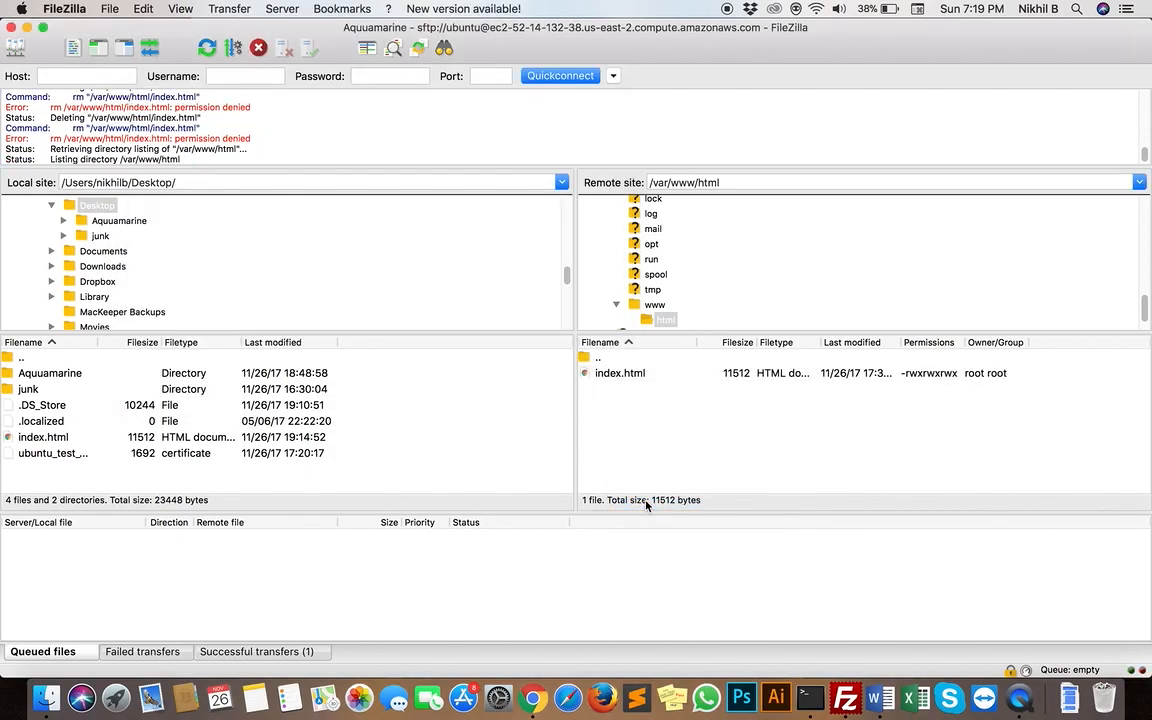
# Delete index.html from the remote /var/www/html folder and confirm the deletion
pyautogui.click(645, 376)
pyautogui.rightClick(646, 377)
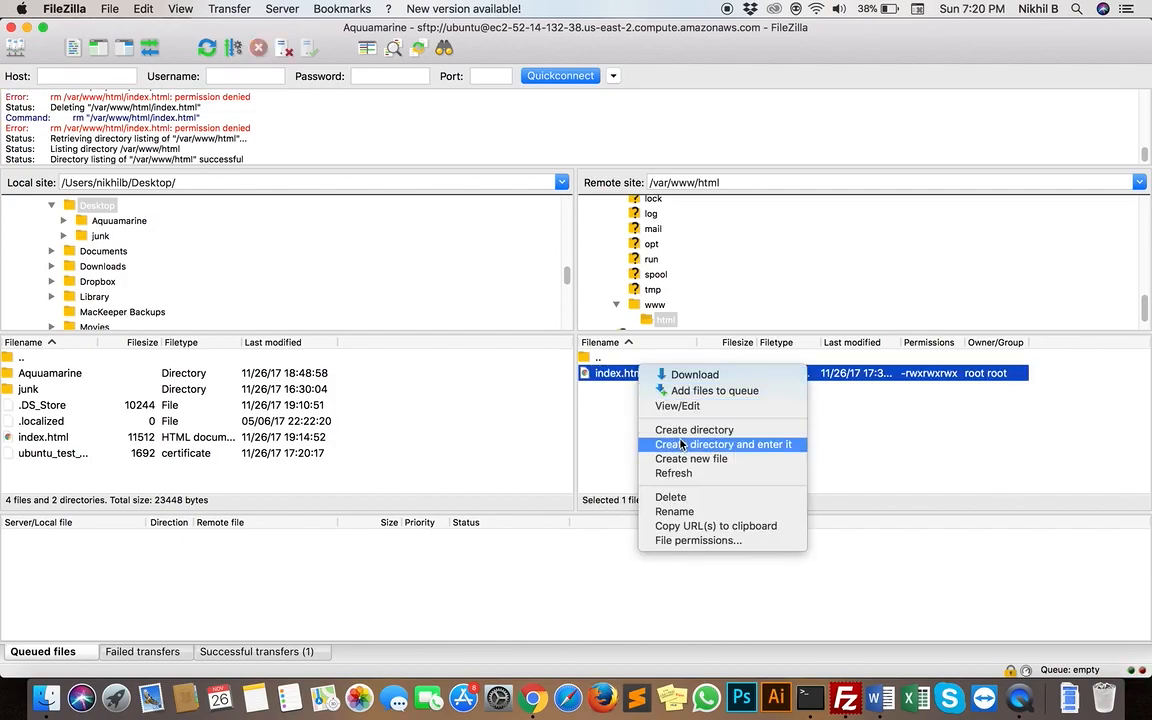
pyautogui.click(676, 498)
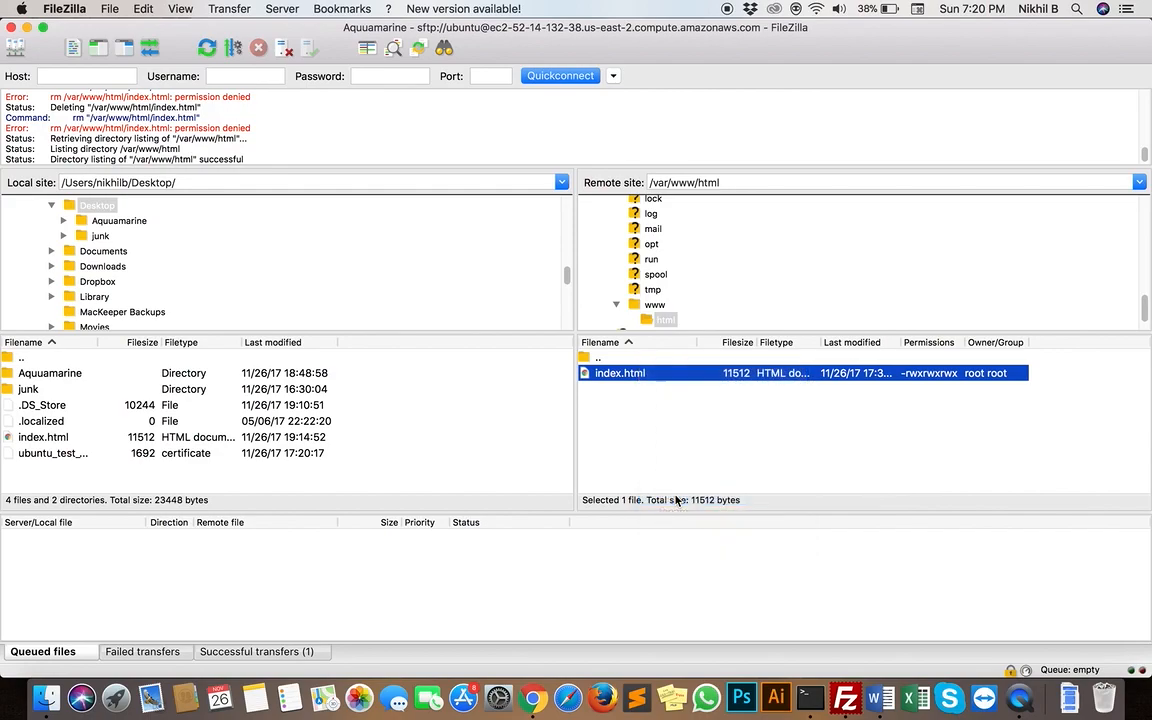
pyautogui.click(690, 252)
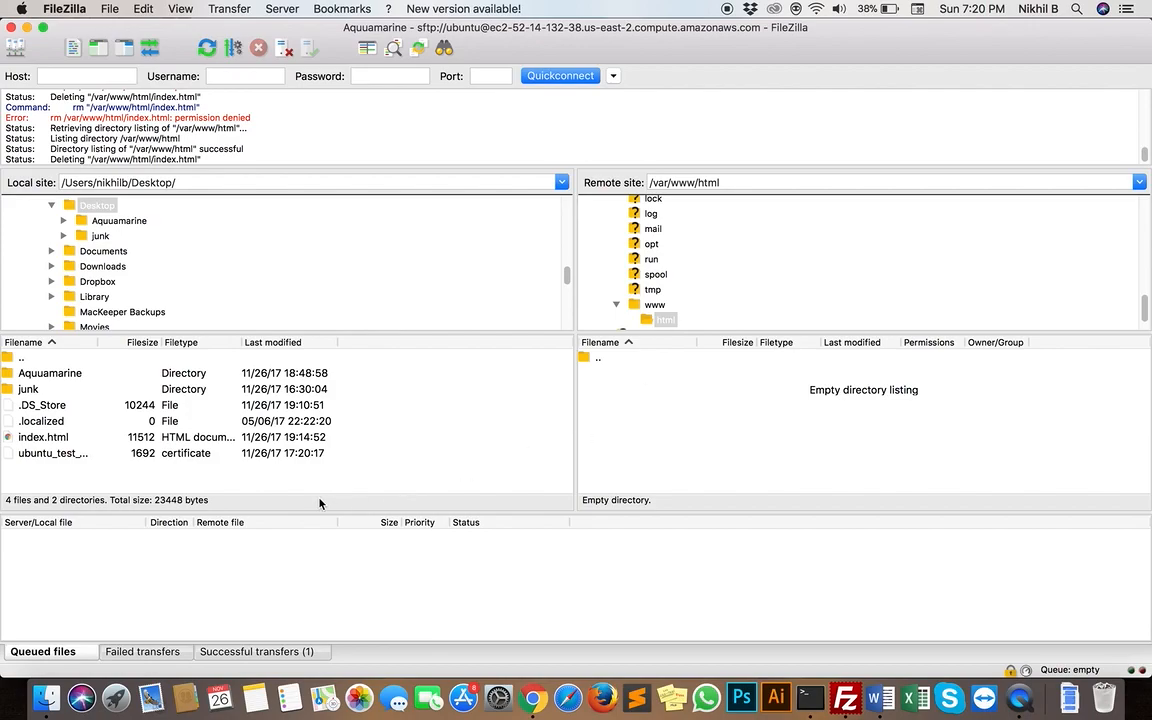
# Open the local Desktop/Aquuamarine folder and look through its subfolders and website files, including index.html
pyautogui.doubleClick(81, 373)
pyautogui.scroll(-4, 118, 453)
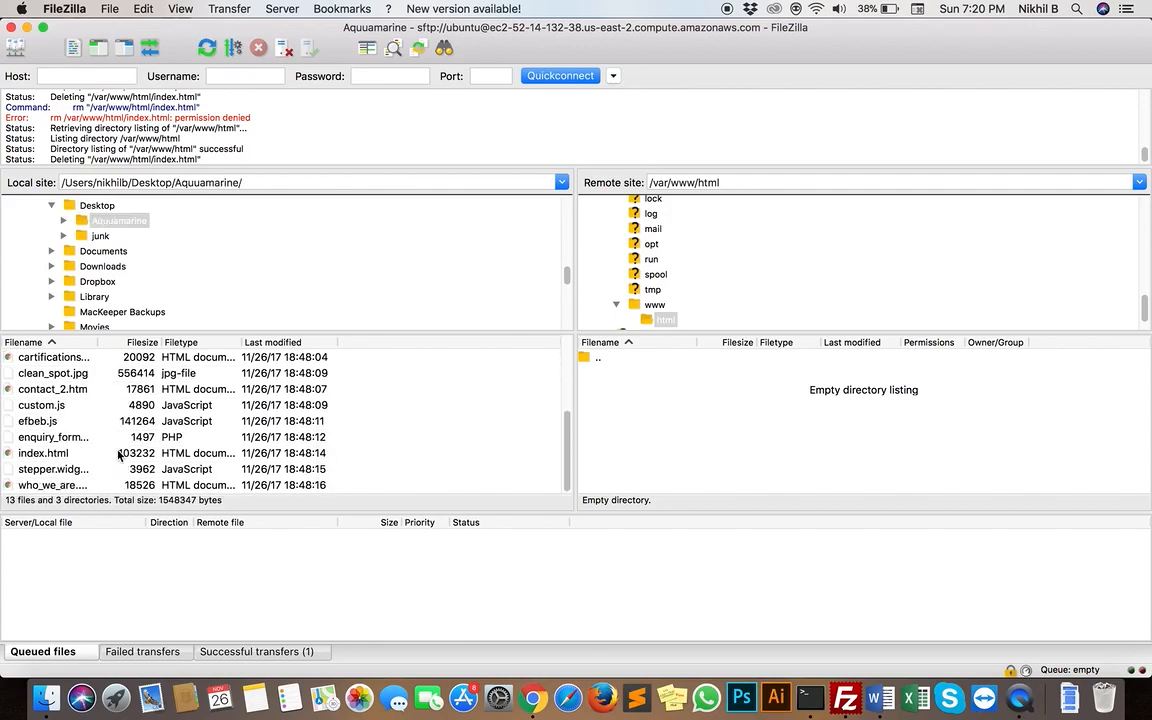
pyautogui.scroll(4, 118, 453)
pyautogui.click(38, 372)
pyautogui.doubleClick(38, 372)
pyautogui.doubleClick(38, 360)
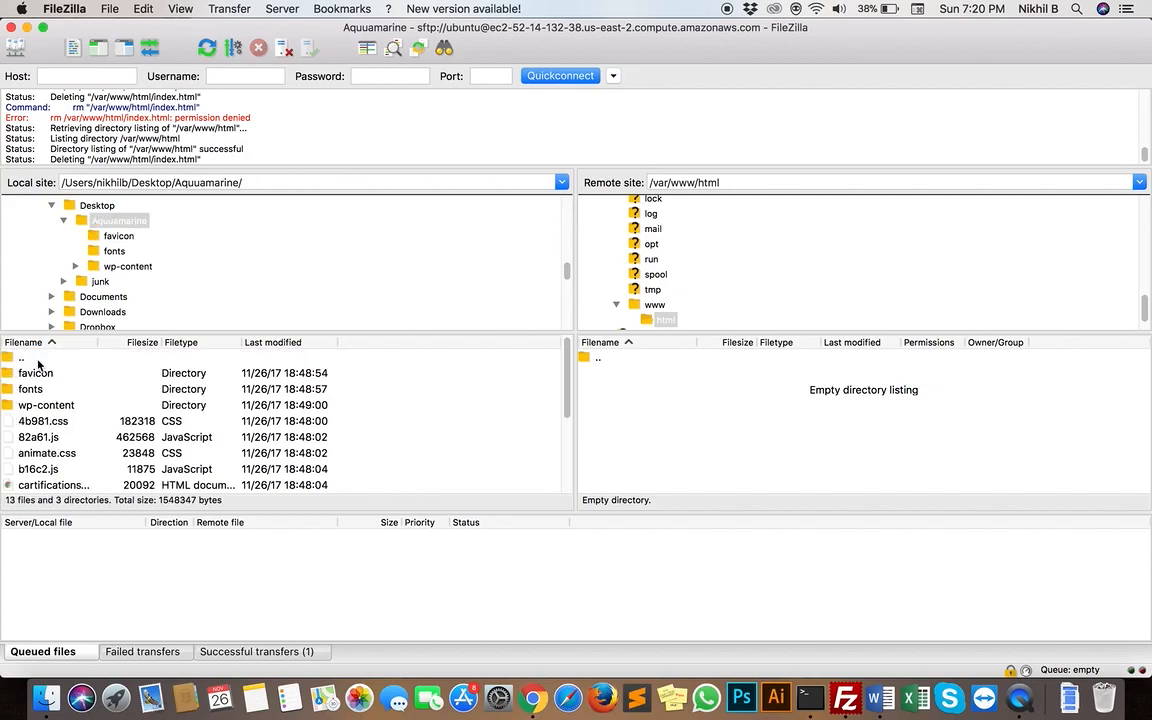
pyautogui.doubleClick(38, 360)
pyautogui.doubleClick(60, 373)
pyautogui.scroll(-4, 101, 449)
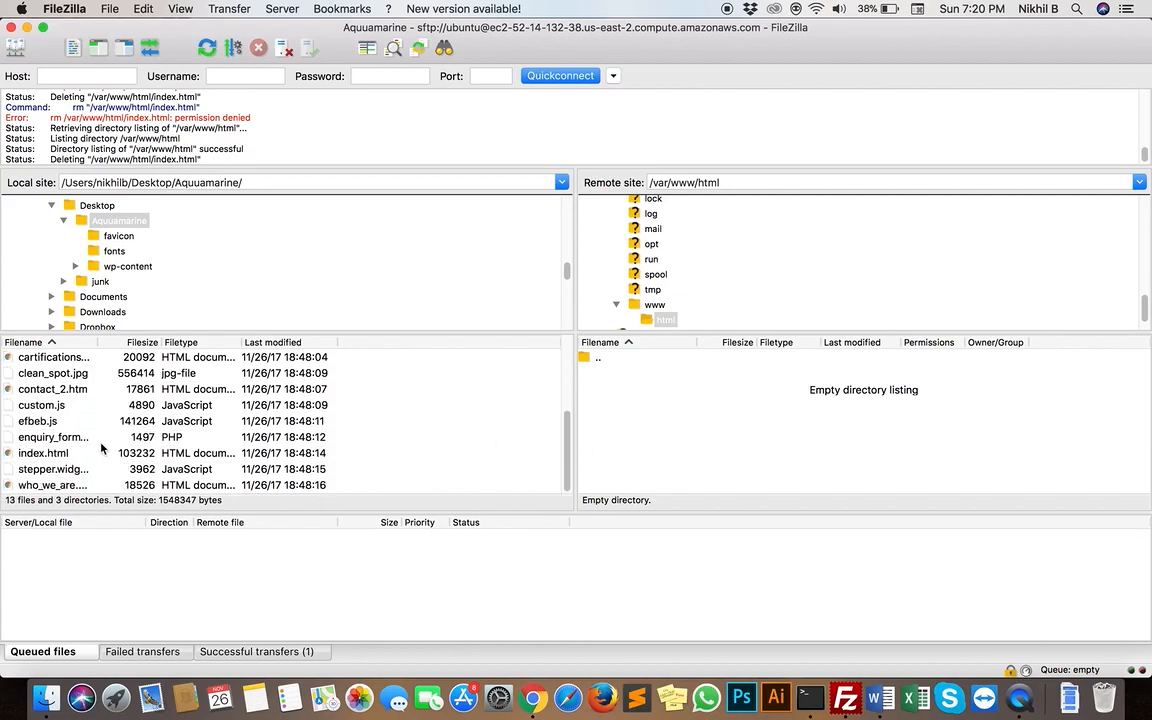
pyautogui.scroll(2, 101, 449)
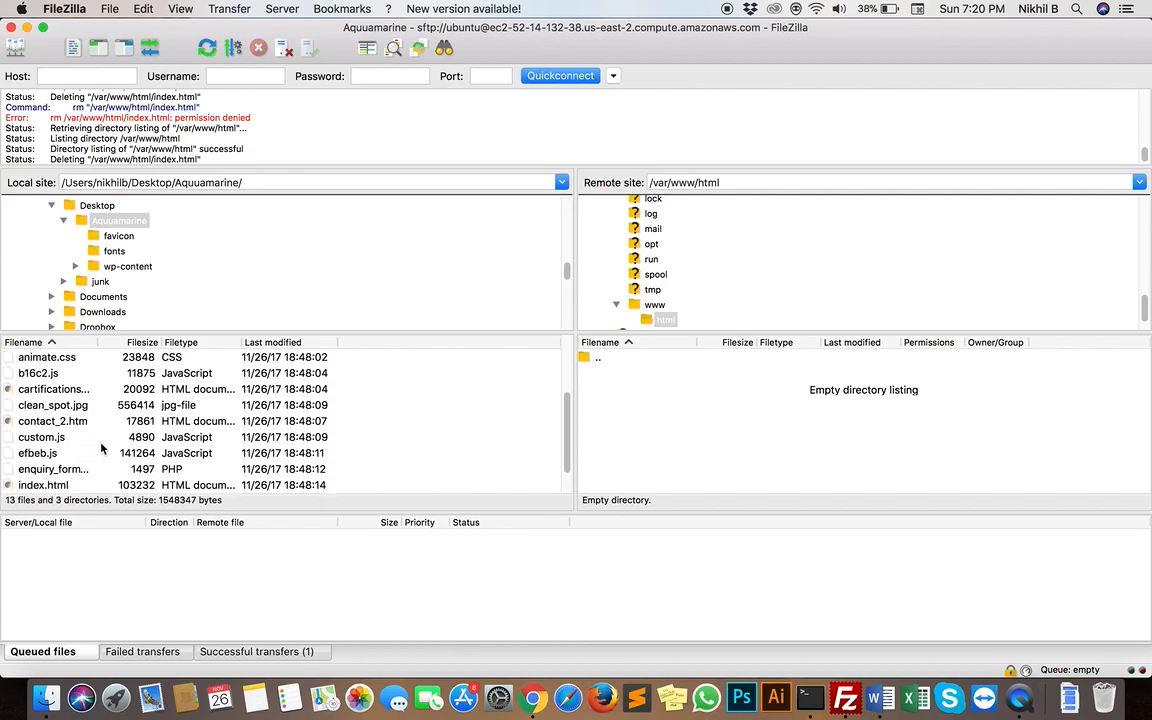
pyautogui.scroll(-2, 101, 449)
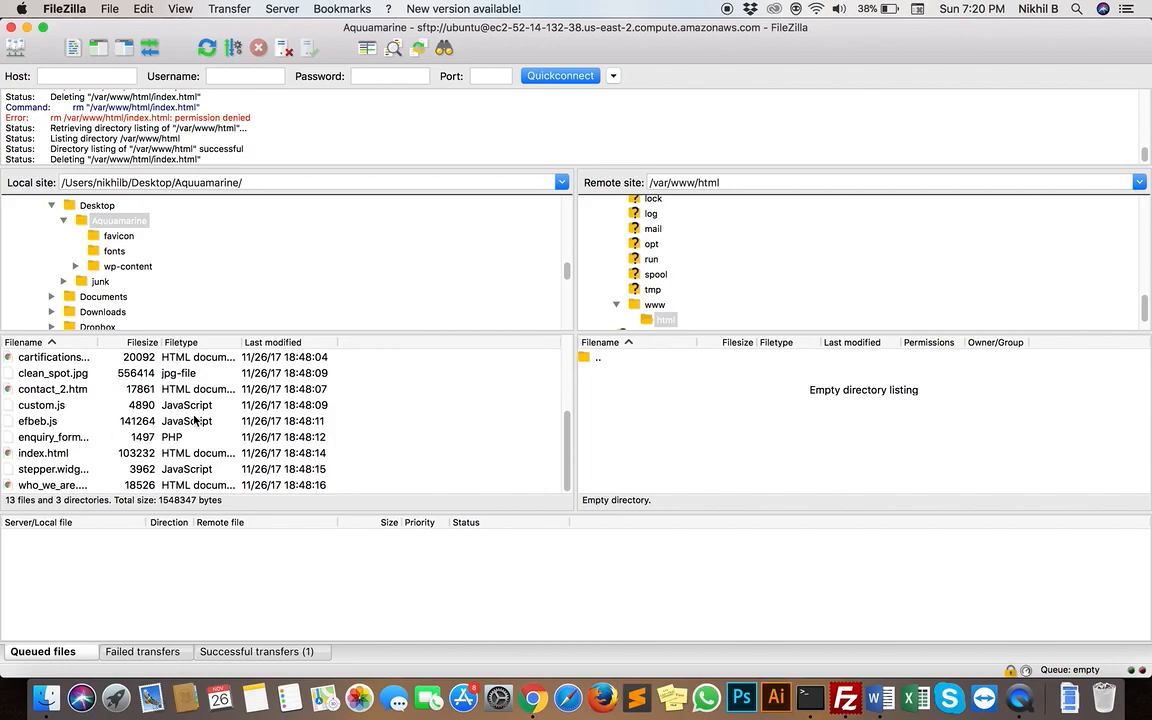
pyautogui.click(40, 455)
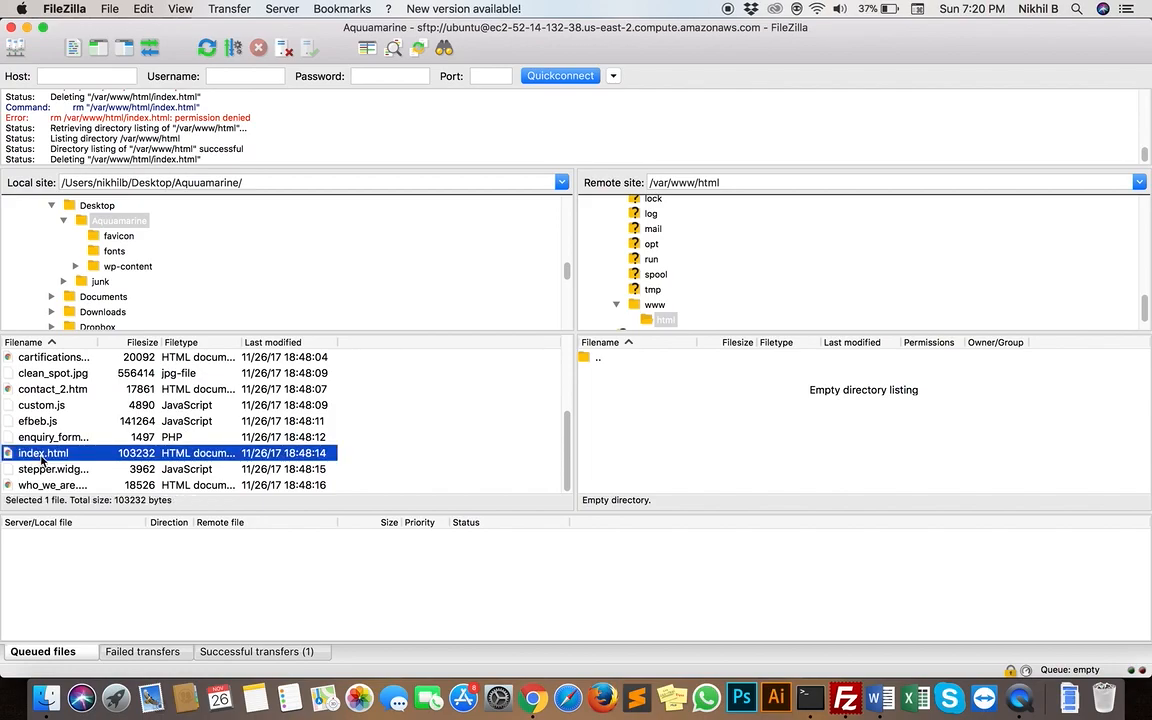
pyautogui.scroll(4, 140, 400)
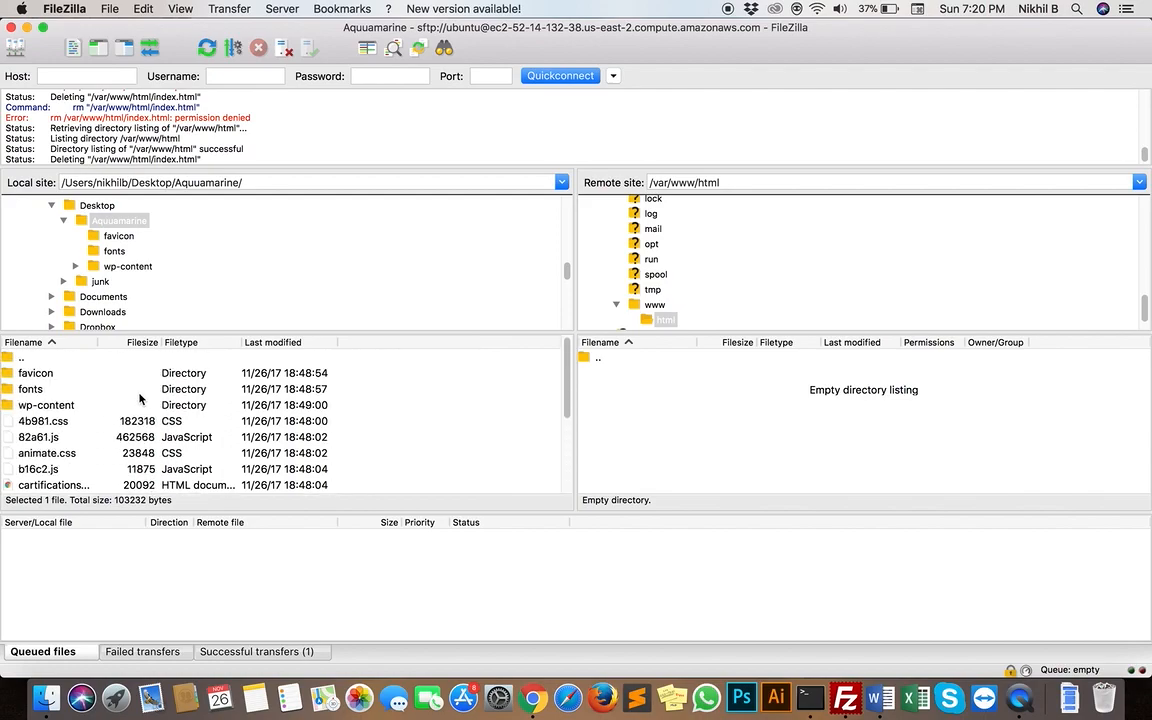
# Upload everything in the local Aquuamarine folder, from favicon through the who_we_are file, to the remote /var/www/html folder
pyautogui.click(68, 377)
pyautogui.scroll(-3, 94, 403)
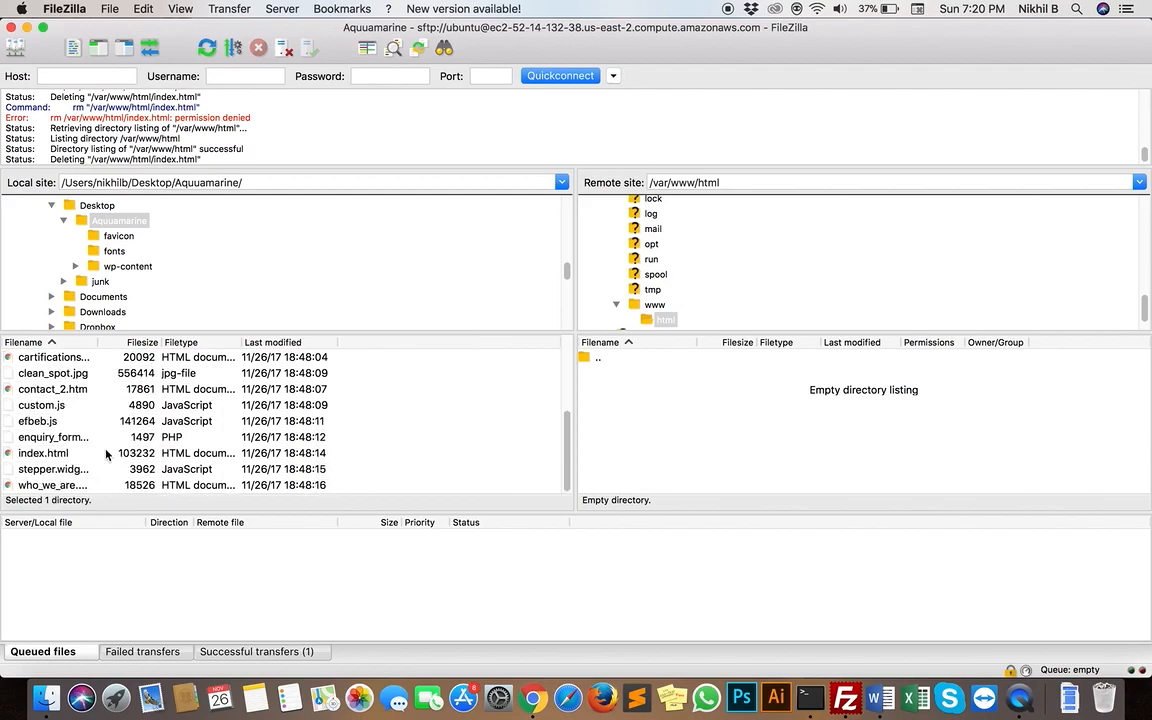
pyautogui.keyDown('shift'); pyautogui.click(88, 488); pyautogui.keyUp('shift')
pyautogui.rightClick(115, 454)
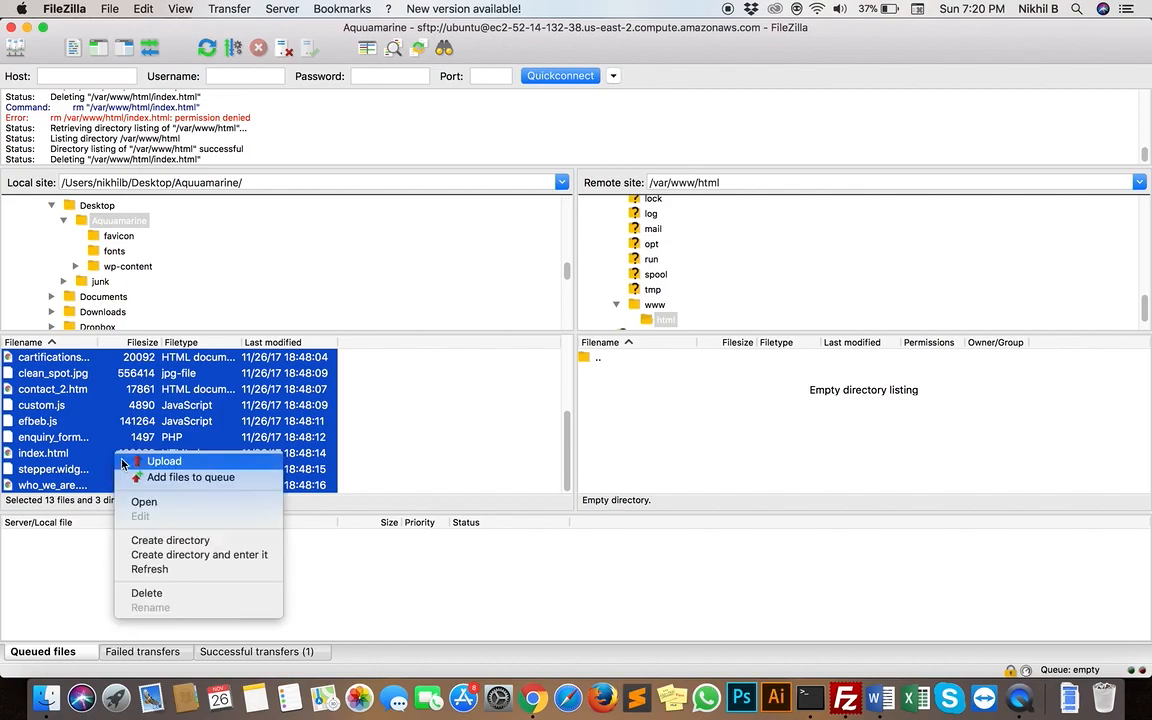
pyautogui.click(138, 462)
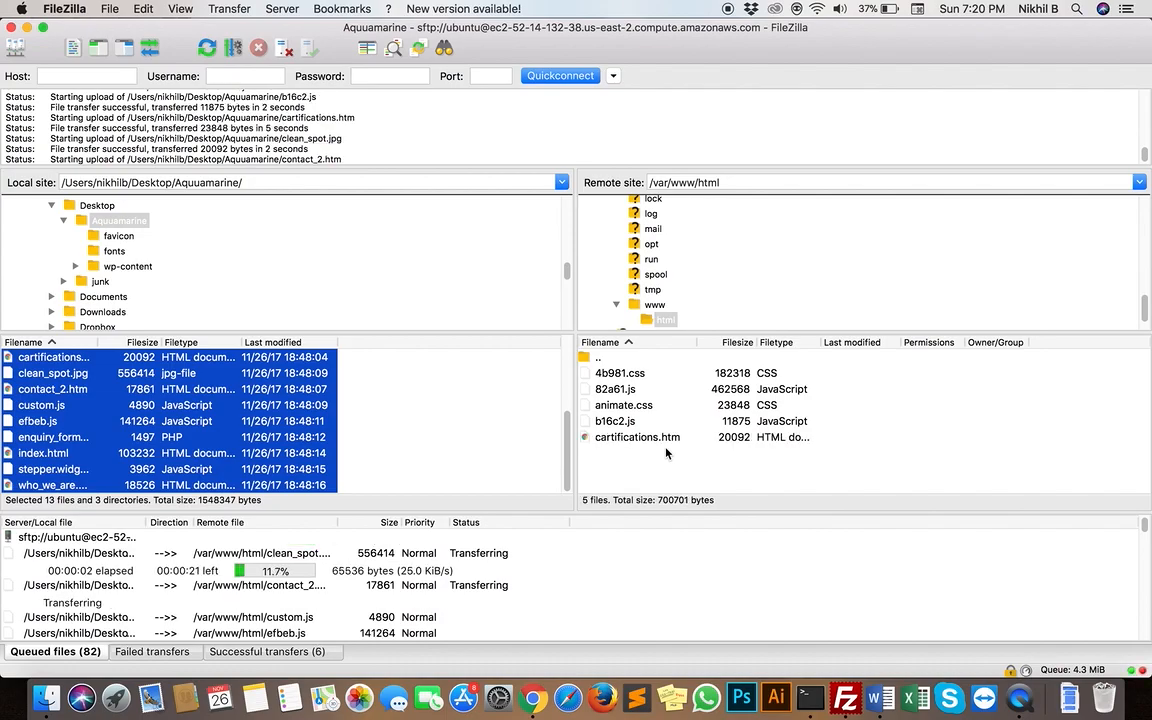
# Switch to Chrome and view the EC2 Management Console and the instance's Apache2 Ubuntu default page
pyautogui.hotkey('ctrl', 'Up')
pyautogui.click(768, 258)
pyautogui.click(610, 469)
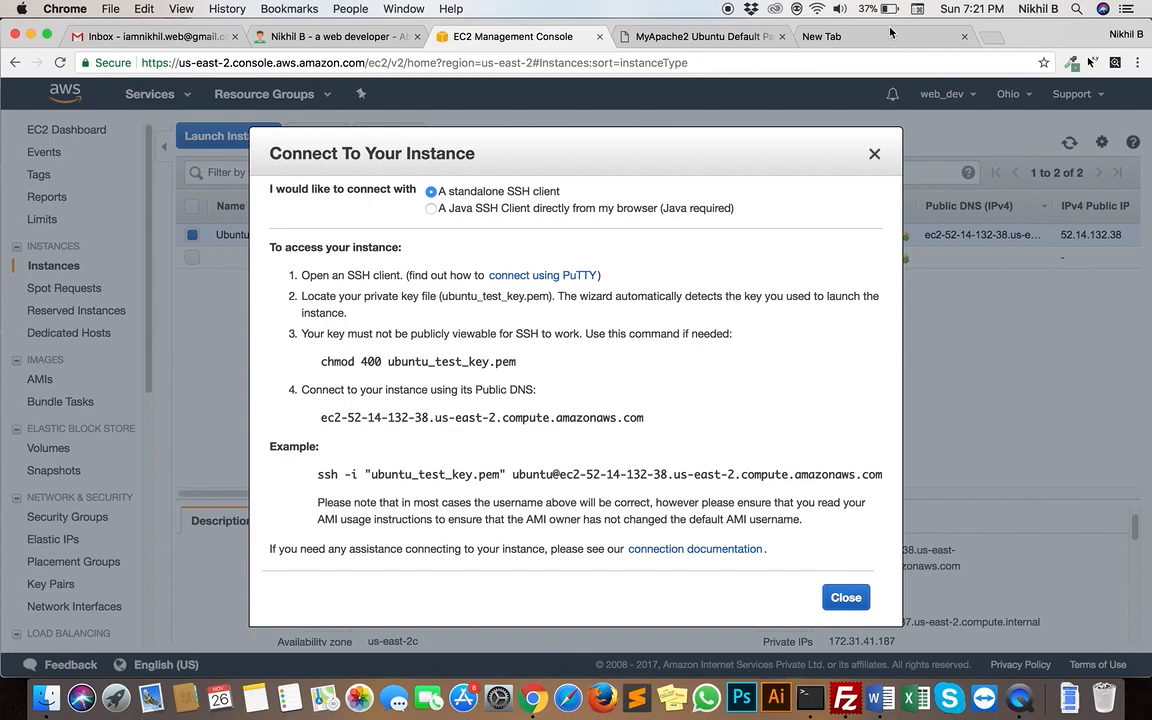
pyautogui.click(805, 36)
pyautogui.click(735, 38)
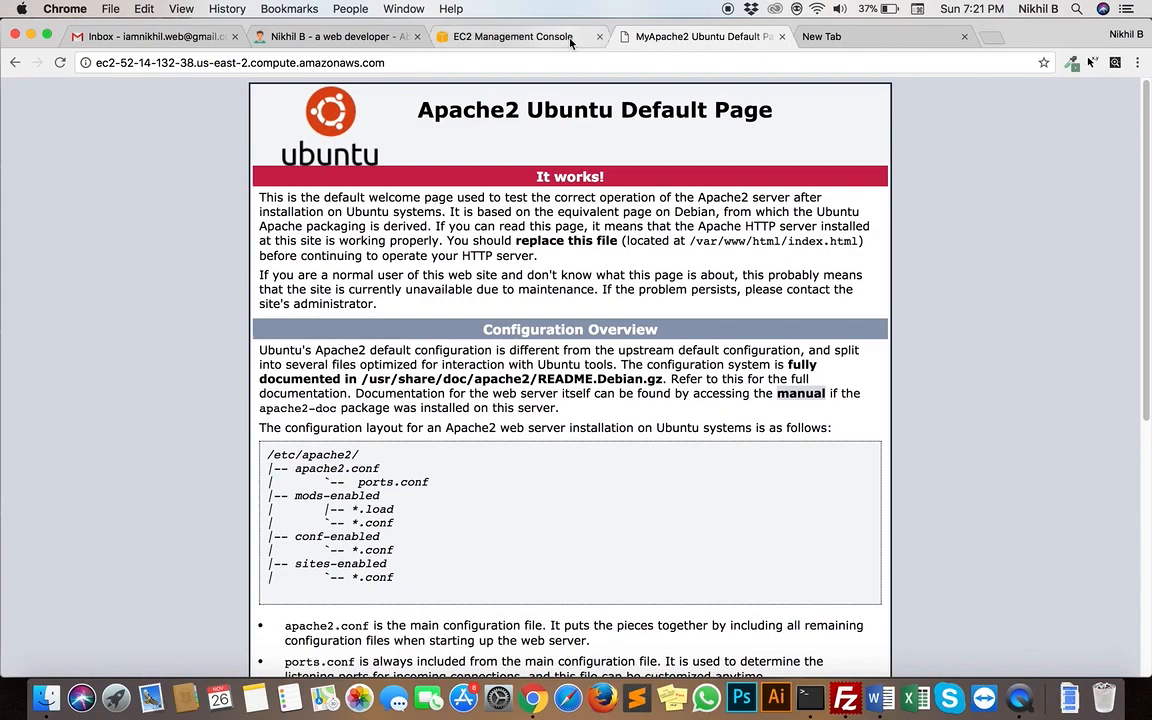
pyautogui.click(512, 34)
pyautogui.click(655, 37)
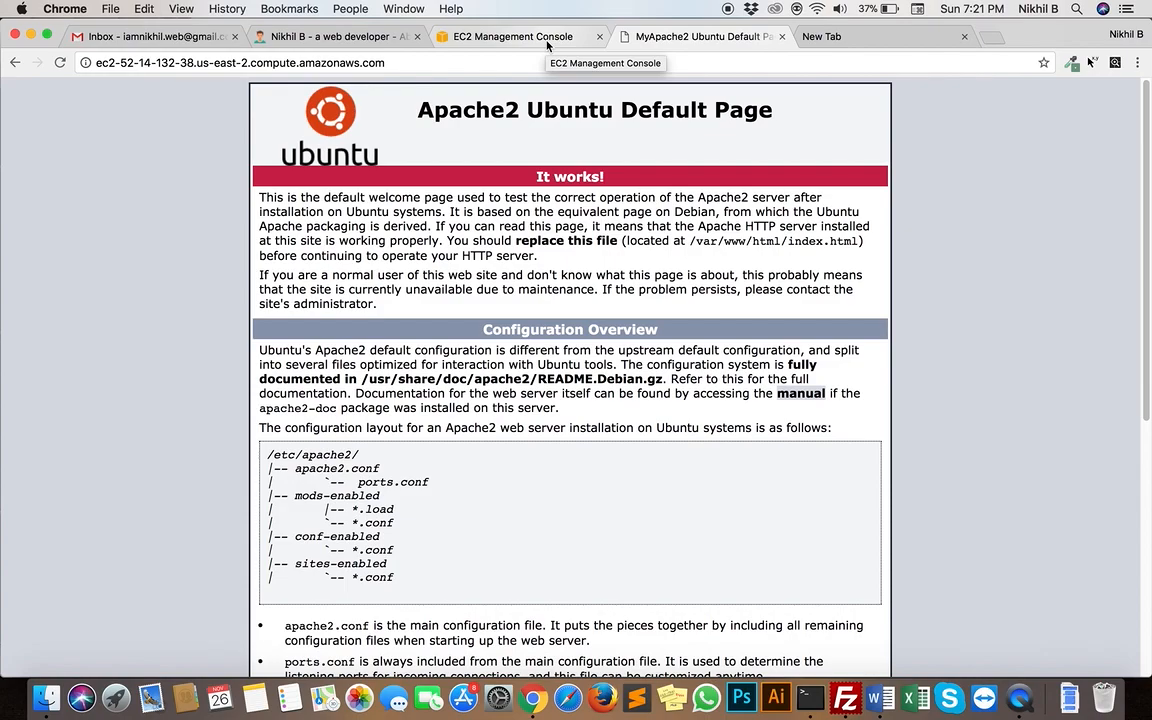
# Switch back to FileZilla to check the progress of the upload
pyautogui.hotkey('ctrl', 'Up')
pyautogui.click(527, 424)
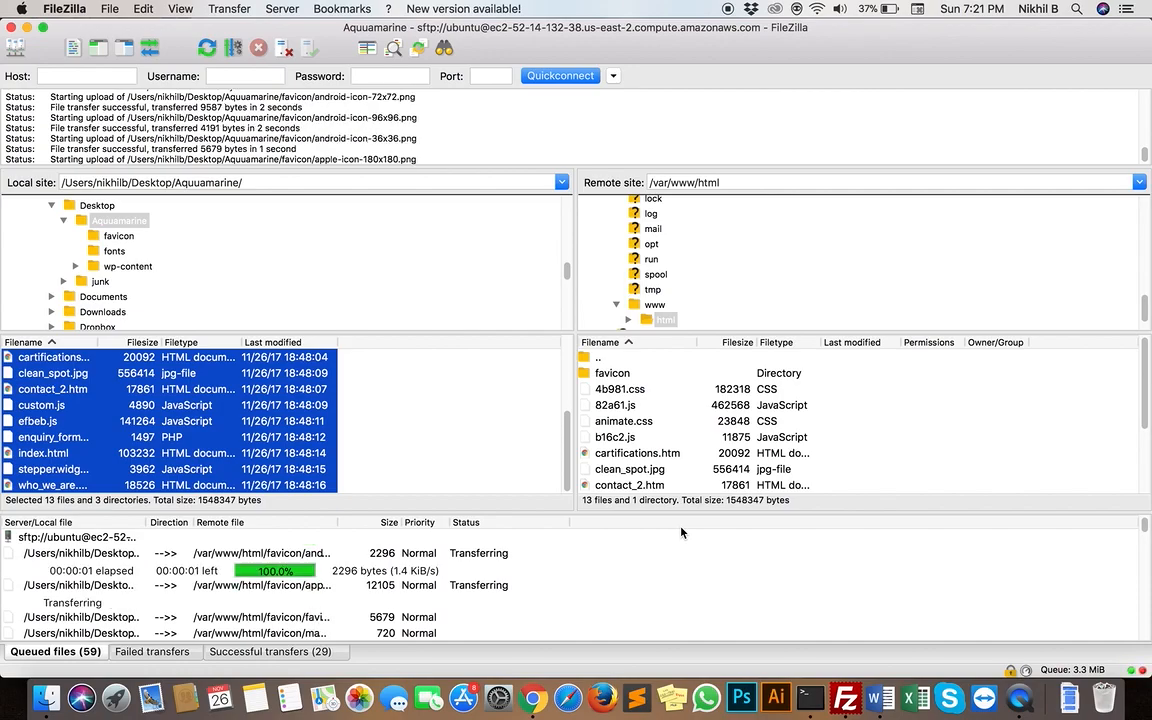
# Return to the Apache2 Ubuntu default page in Chrome and select its ec2-52-14-132-38.us-east-2.compute.amazonaws.com address
pyautogui.hotkey('ctrl', 'Up')
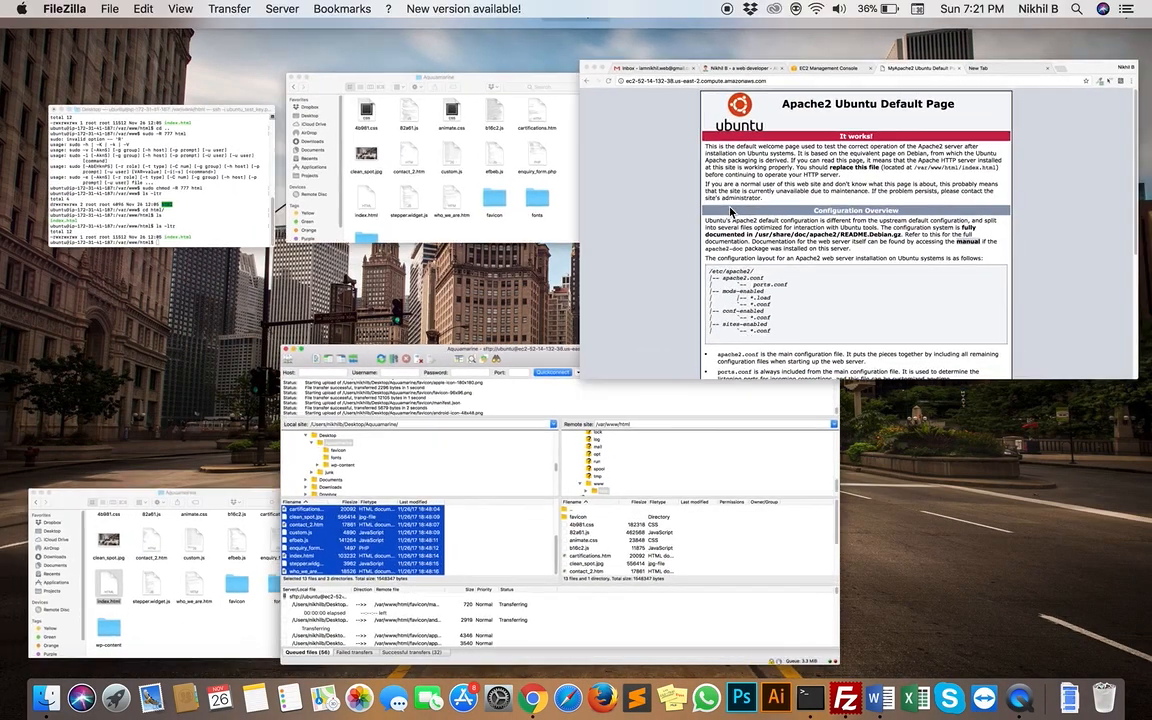
pyautogui.click(731, 211)
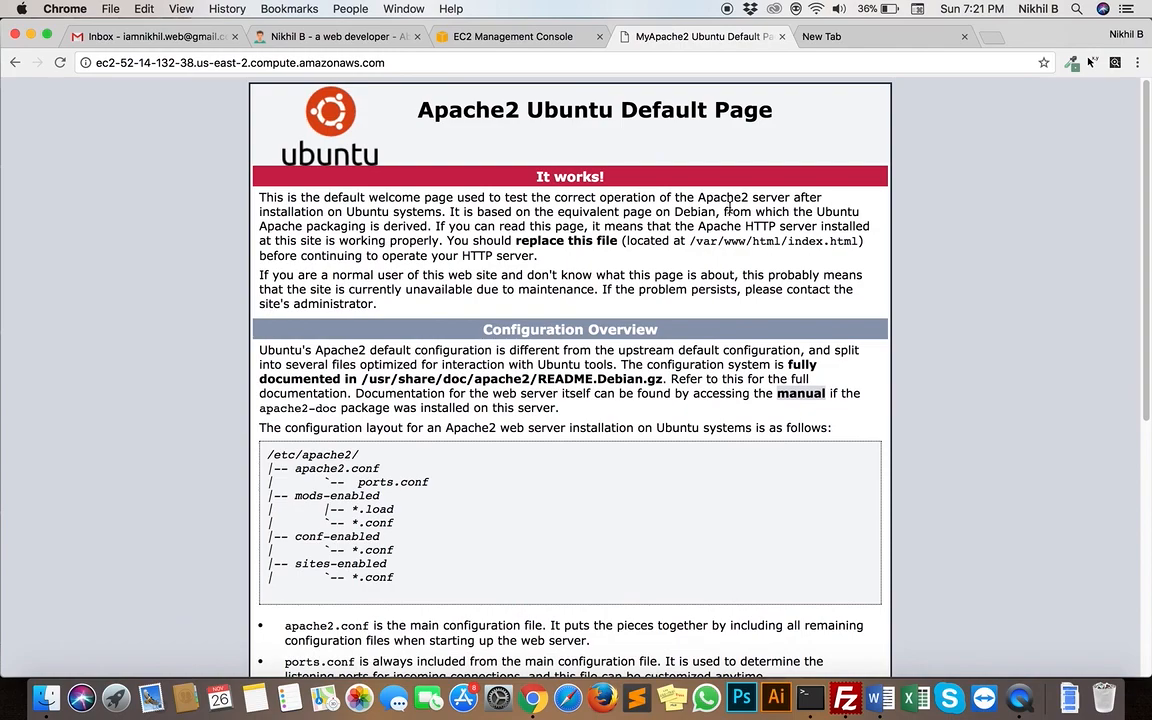
pyautogui.click(585, 42)
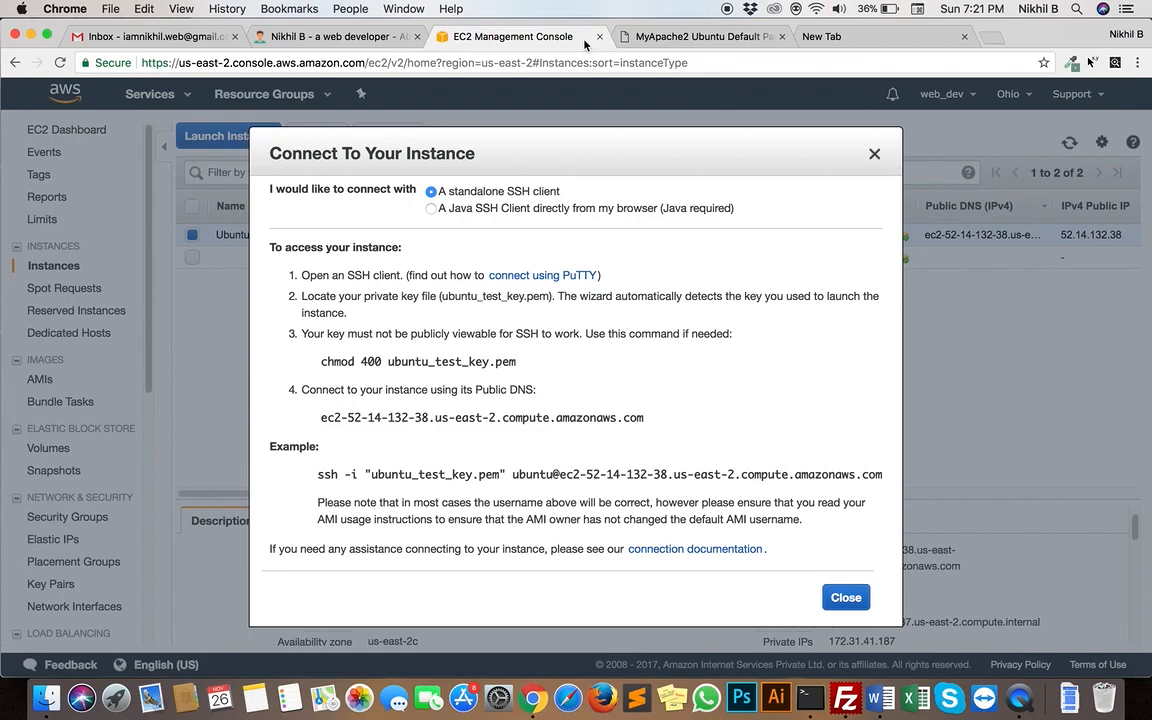
pyautogui.click(697, 38)
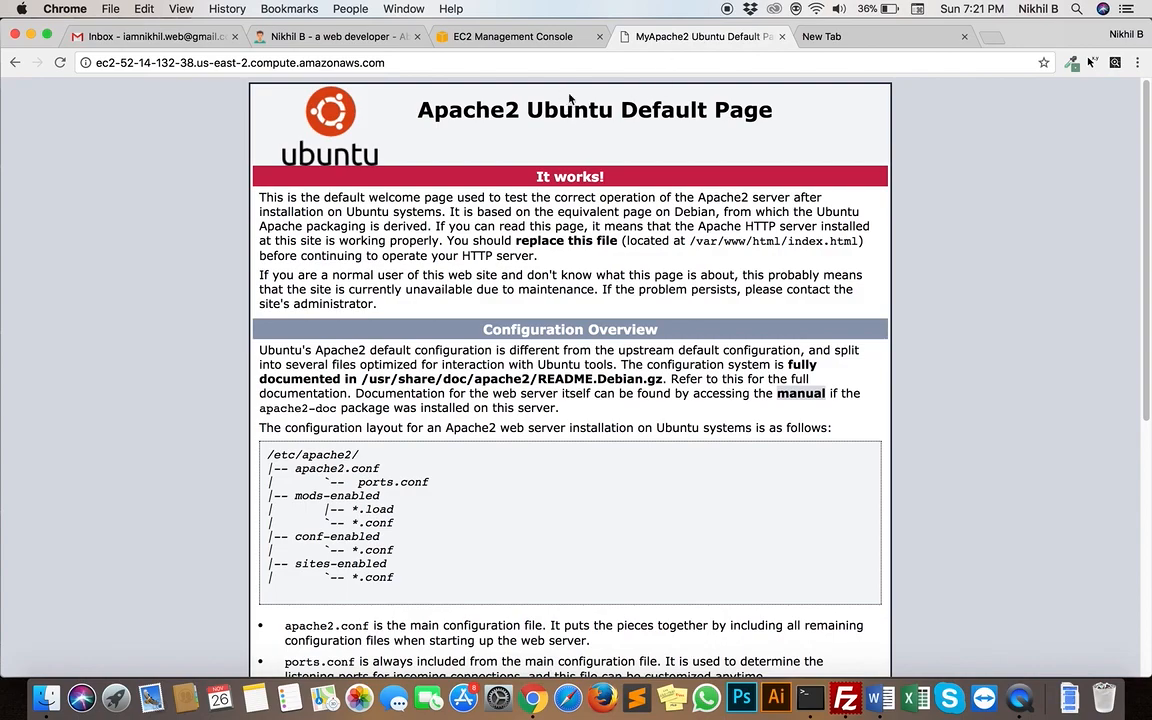
pyautogui.click(641, 64)
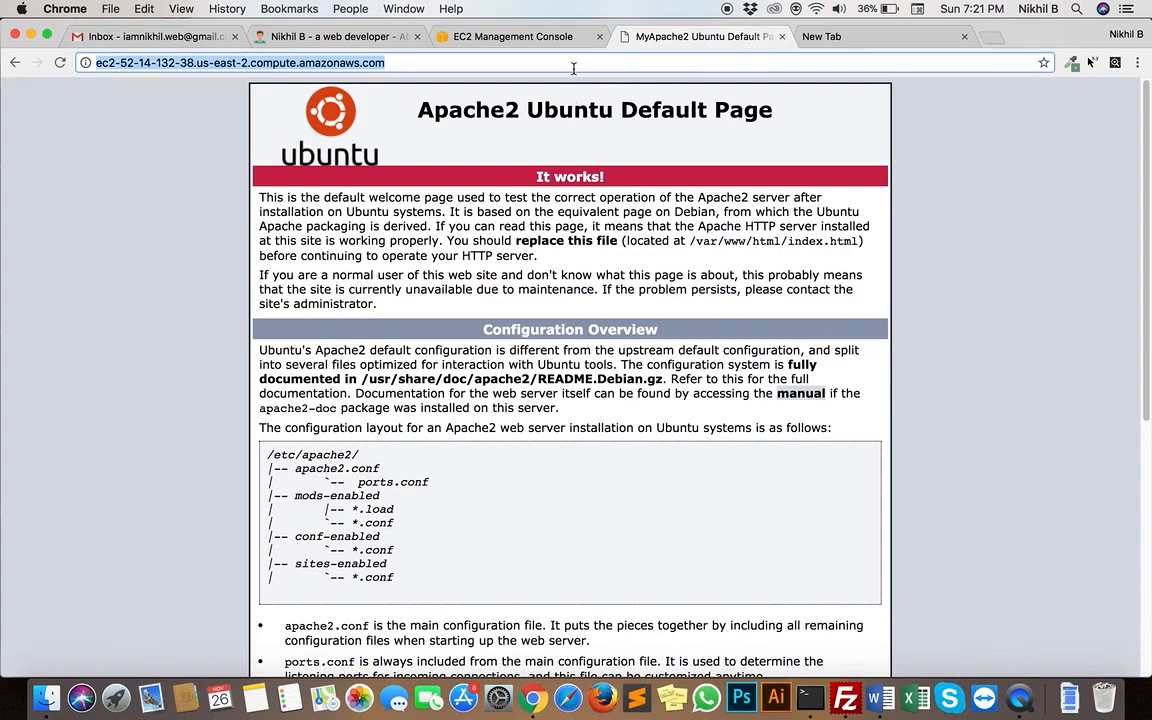